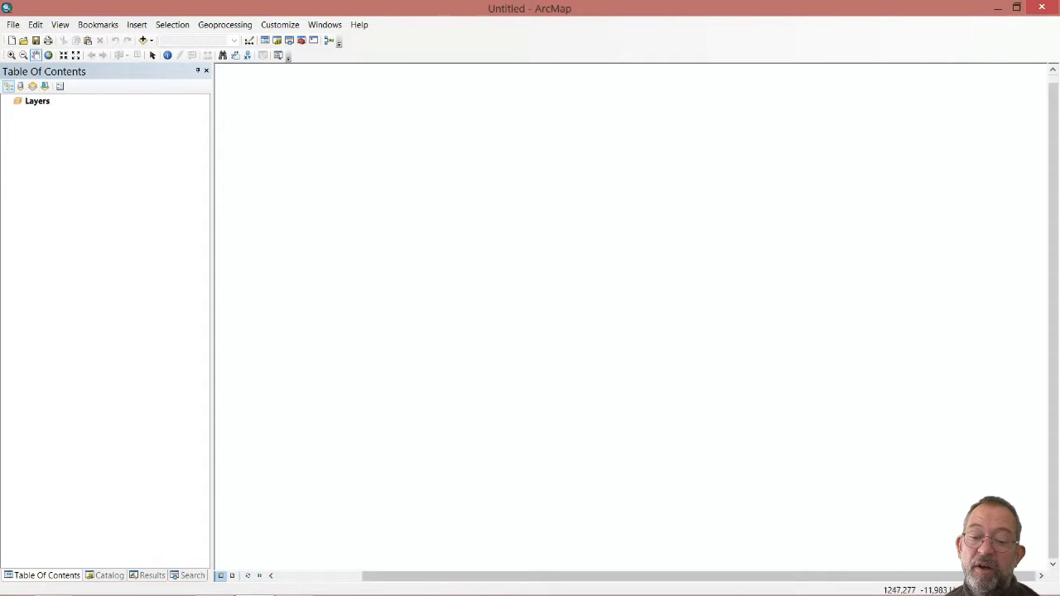
Add the land and byzone feature classes from vindmølle.gdb to the map, dismissing the coordinate system warning.
{"action": "mouse_move", "coordinate": [795, 593]}
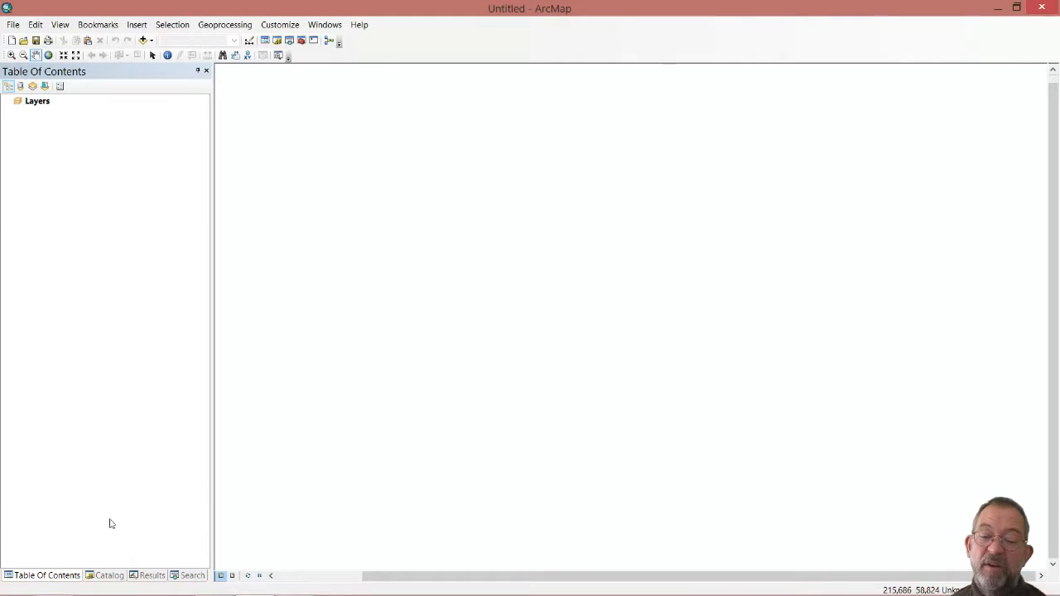
{"action": "left_click", "coordinate": [107, 575]}
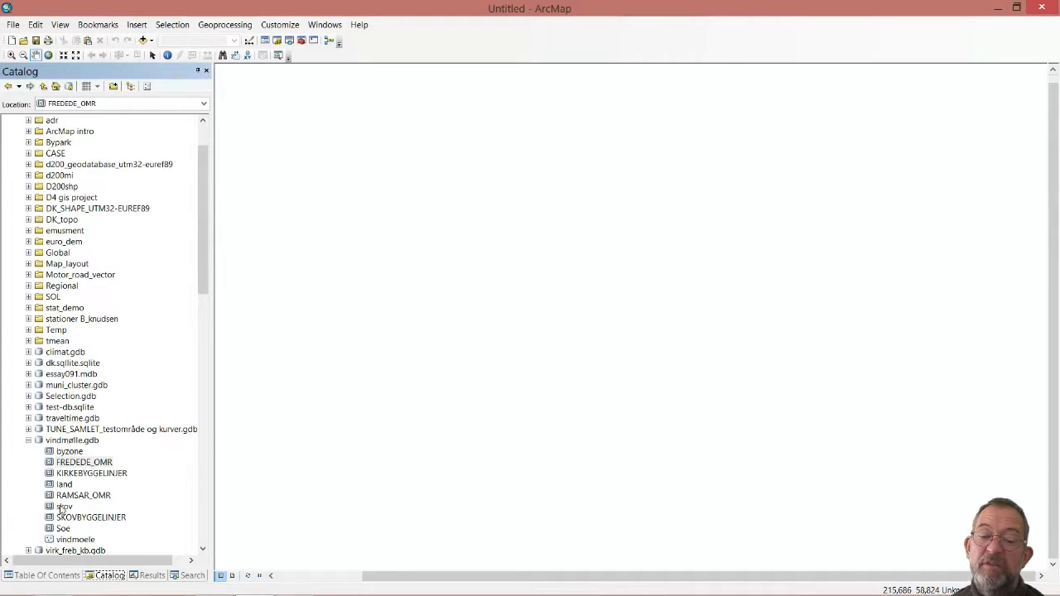
{"action": "left_click_drag", "start_coordinate": [64, 485], "coordinate": [438, 415]}
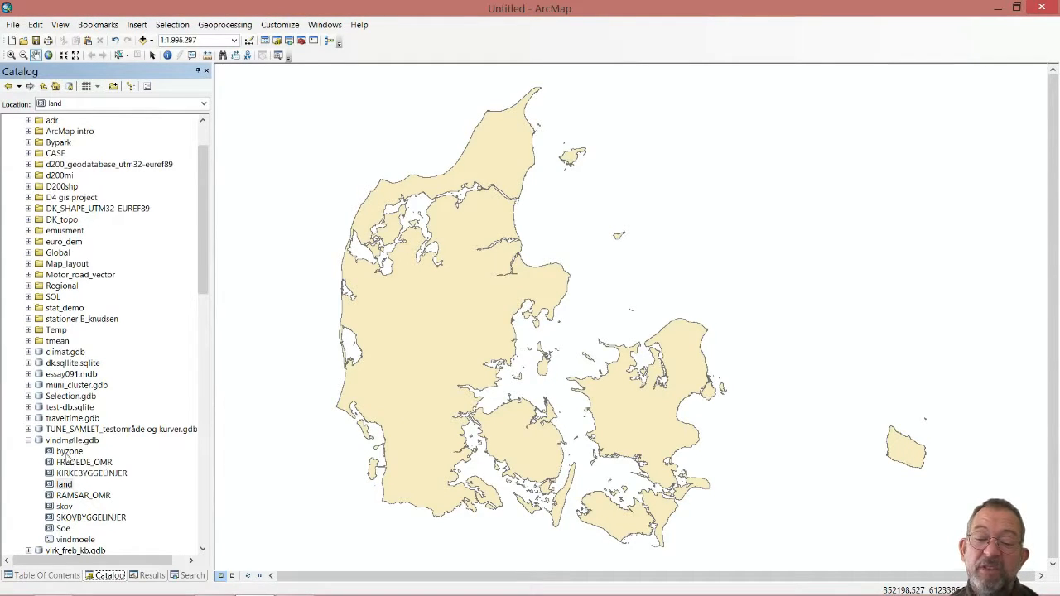
{"action": "left_click_drag", "start_coordinate": [65, 454], "coordinate": [462, 311]}
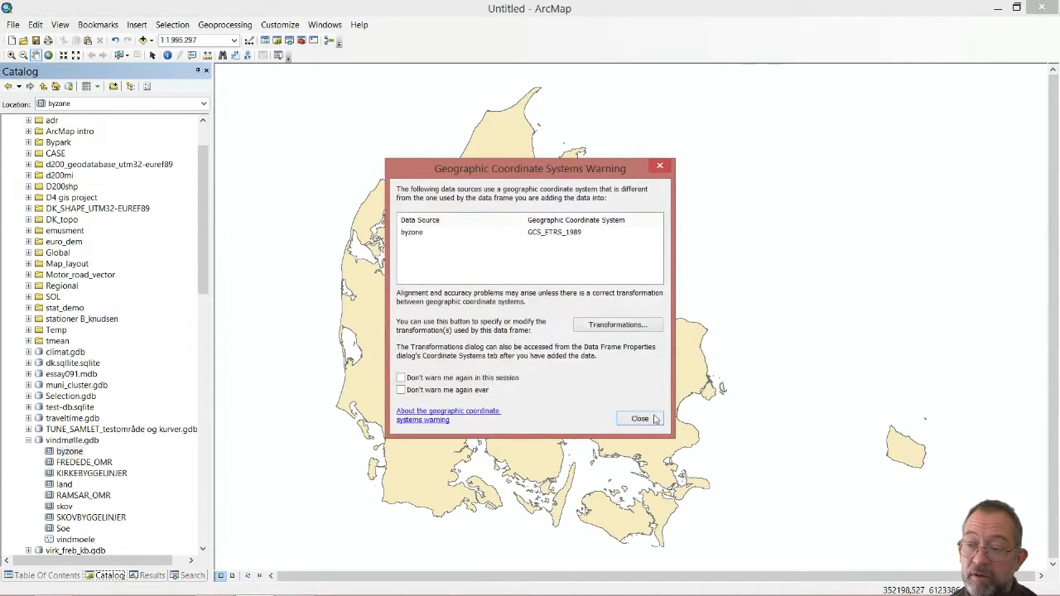
{"action": "left_click", "coordinate": [644, 419]}
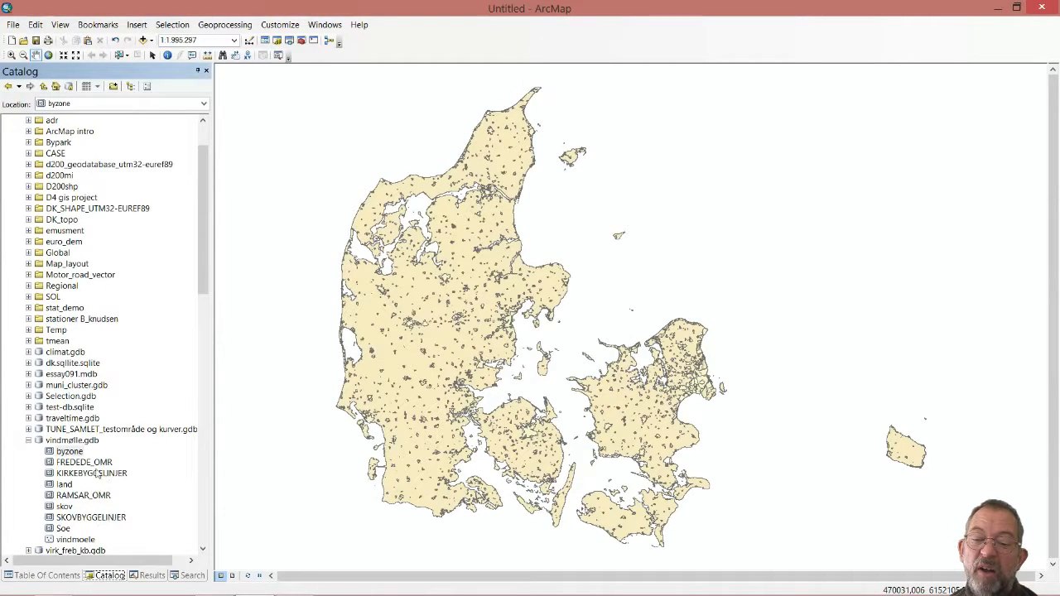
Add the FREDEDE_OMR and KIRKEBYGGELINJER feature classes from vindmølle.gdb to the map.
{"action": "mouse_move", "coordinate": [86, 466]}
{"action": "left_mouse_down"}
{"action": "mouse_move", "coordinate": [245, 472]}
{"action": "mouse_move", "coordinate": [574, 403]}
{"action": "left_mouse_up"}
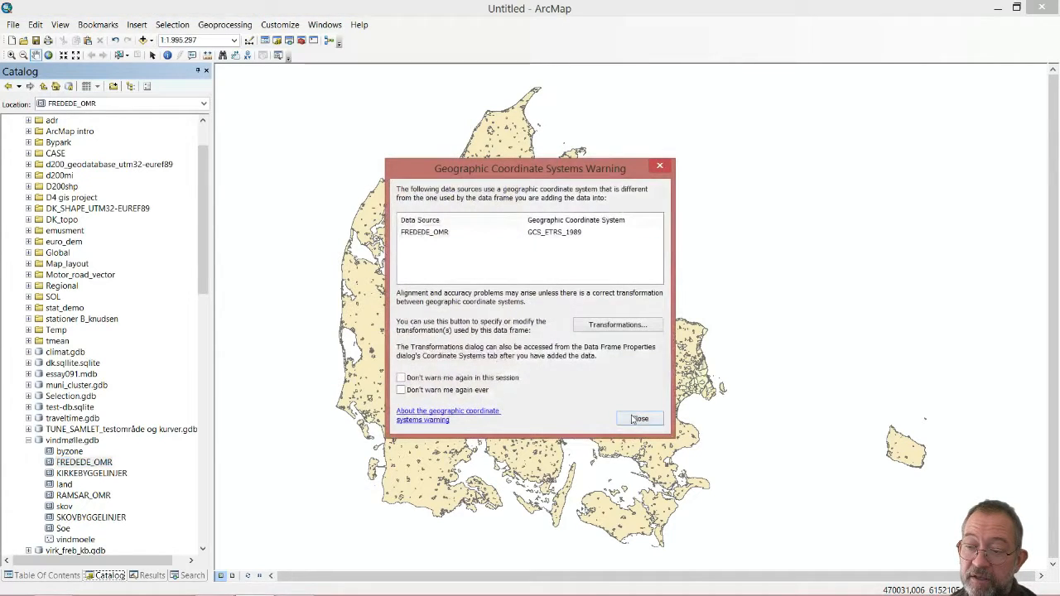
{"action": "left_click", "coordinate": [638, 420]}
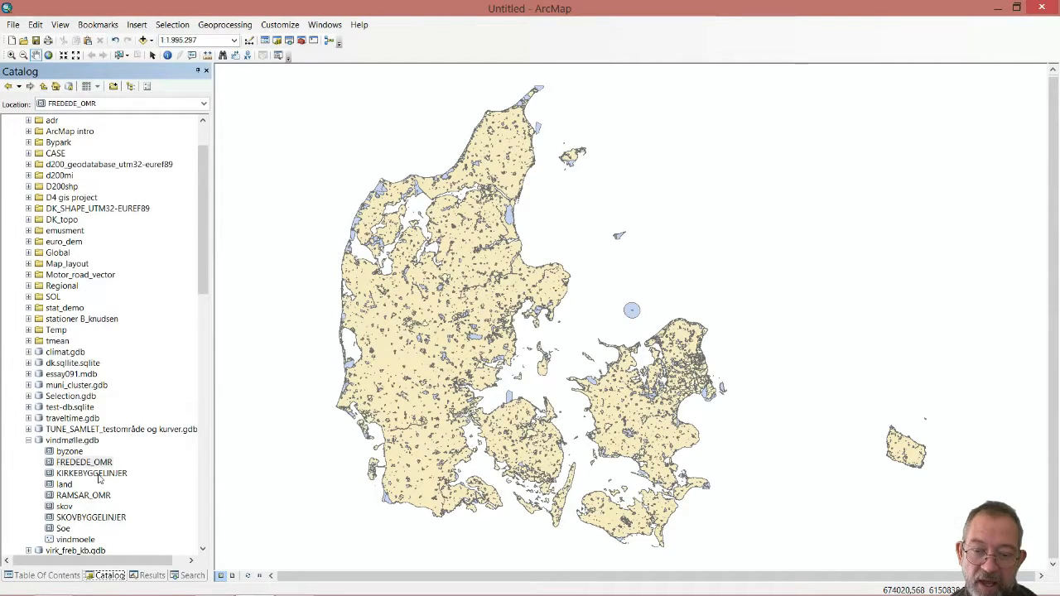
{"action": "left_click", "coordinate": [92, 474]}
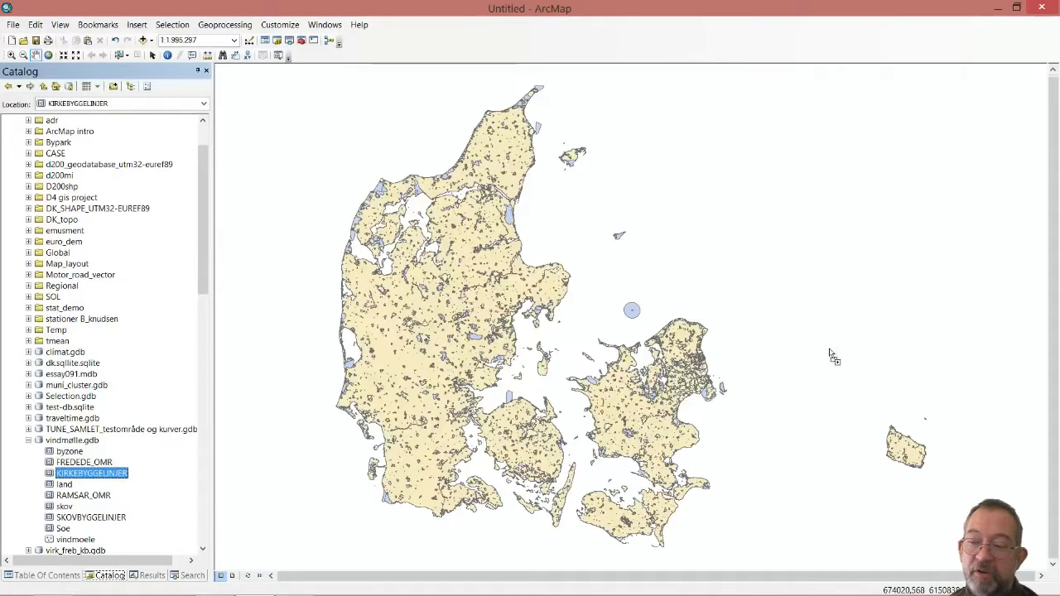
{"action": "left_click", "coordinate": [578, 367]}
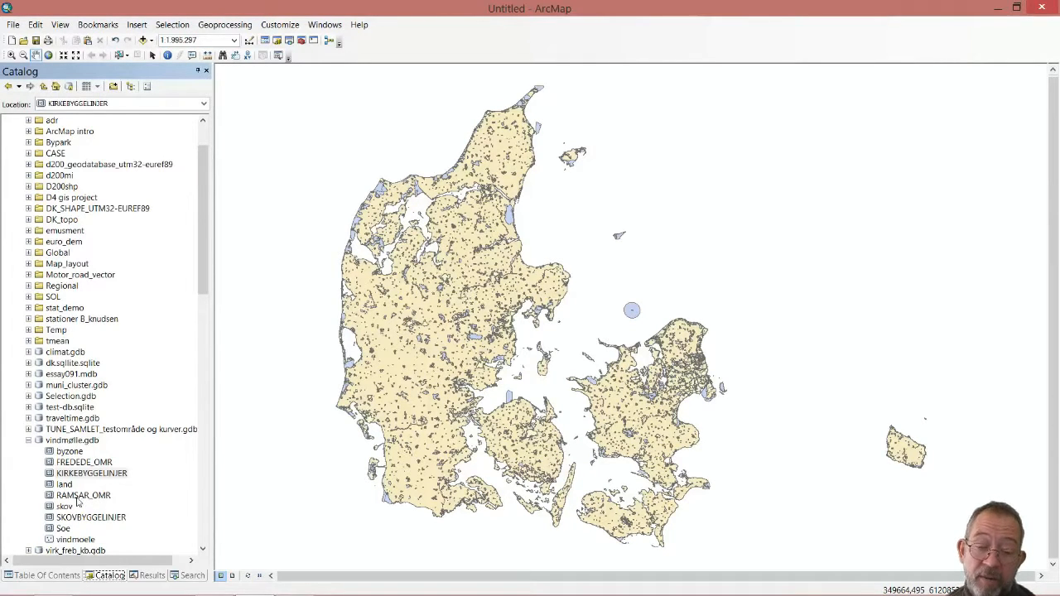
Add the RAMSAR_OMR and skov feature classes from vindmølle.gdb to the map.
{"action": "left_click_drag", "start_coordinate": [81, 495], "coordinate": [556, 381]}
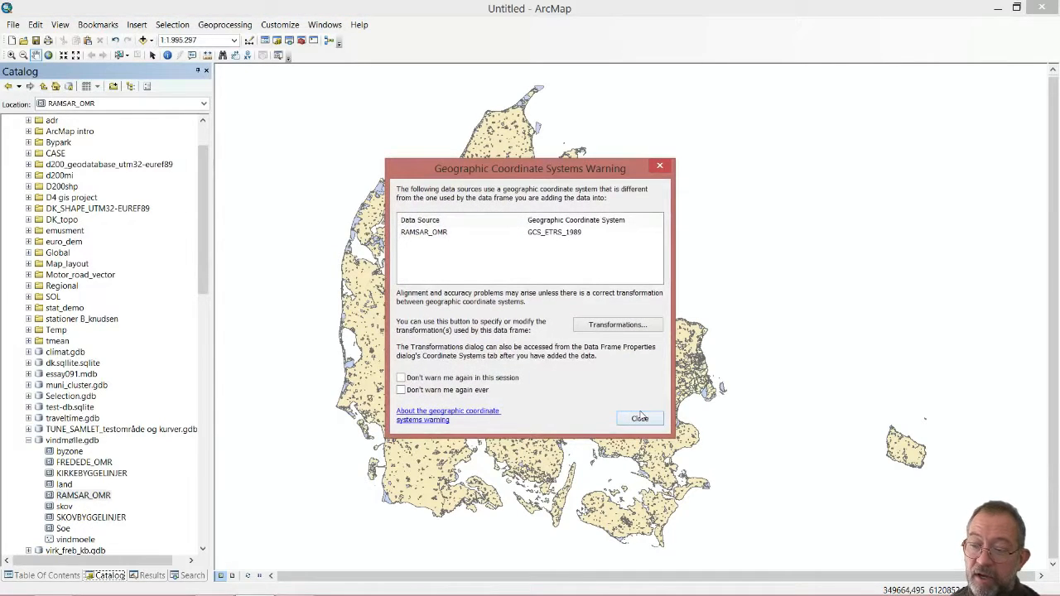
{"action": "left_click", "coordinate": [639, 418]}
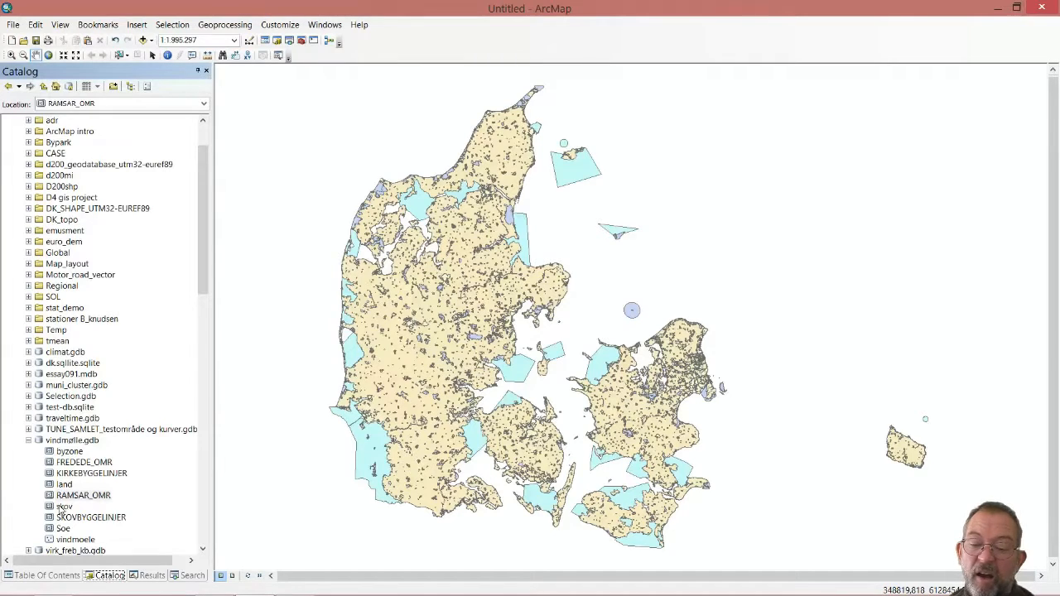
{"action": "mouse_move", "coordinate": [61, 509]}
{"action": "left_mouse_down"}
{"action": "mouse_move", "coordinate": [504, 421]}
{"action": "mouse_move", "coordinate": [575, 434]}
{"action": "left_mouse_up"}
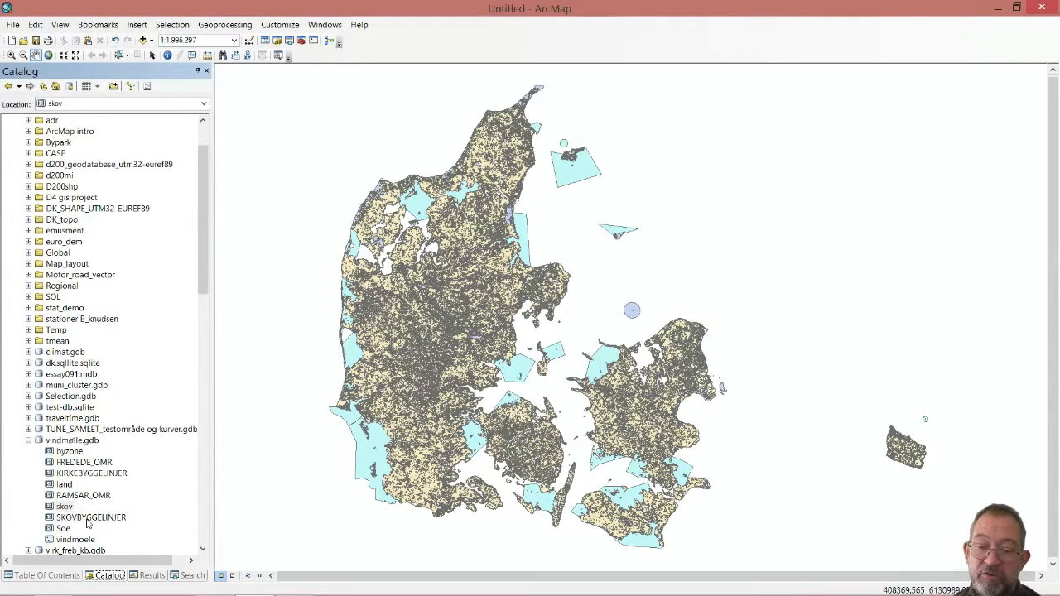
Add the SKOVBYGGELINJER and Soe feature classes from vindmølle.gdb to the map.
{"action": "left_click_drag", "start_coordinate": [89, 522], "coordinate": [551, 439]}
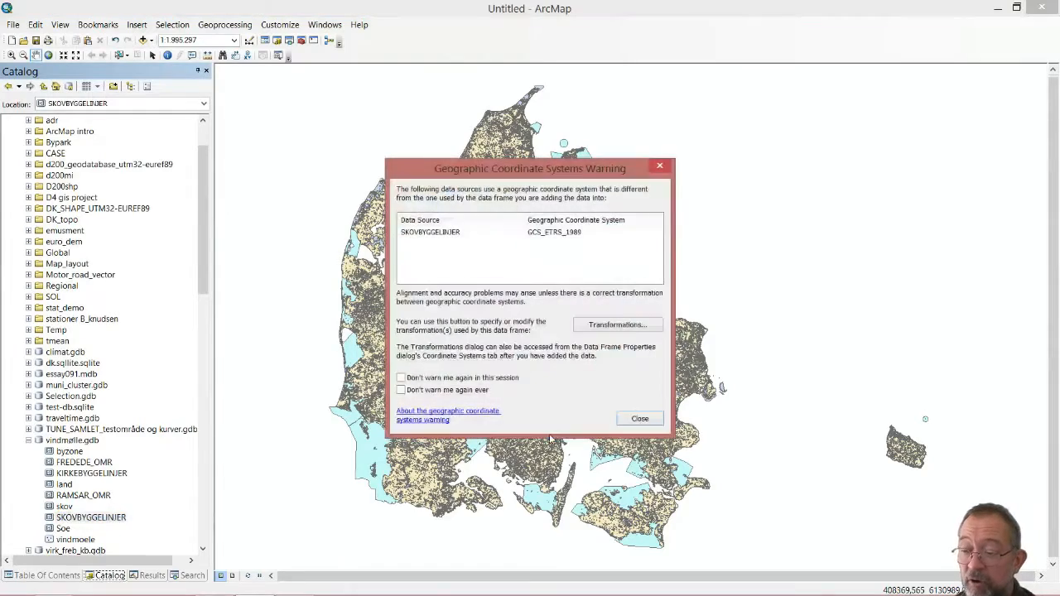
{"action": "left_click", "coordinate": [639, 419]}
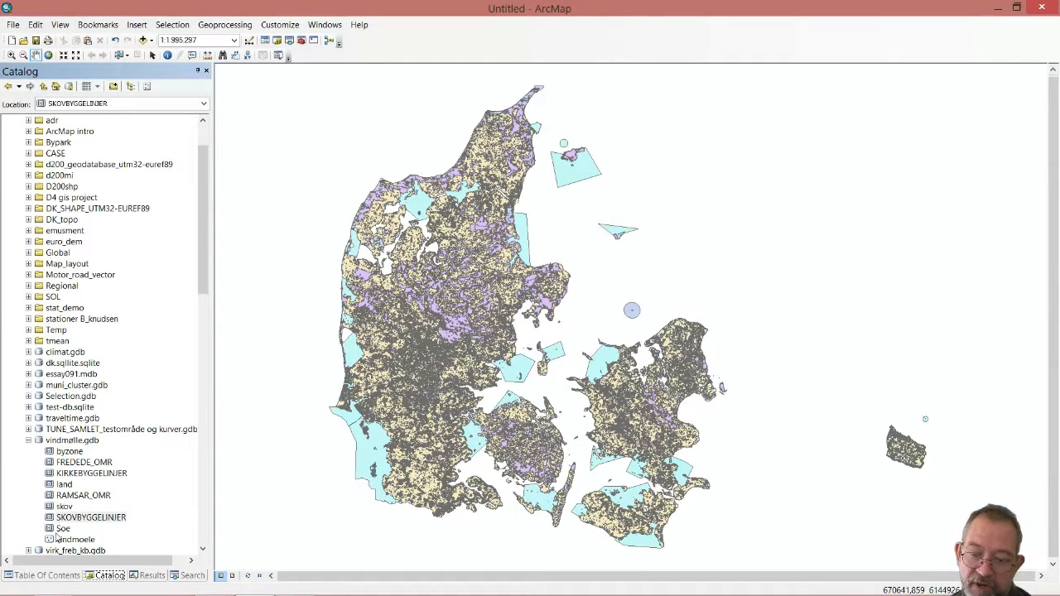
{"action": "mouse_move", "coordinate": [60, 530]}
{"action": "left_mouse_down"}
{"action": "mouse_move", "coordinate": [554, 434]}
{"action": "mouse_move", "coordinate": [549, 390]}
{"action": "mouse_move", "coordinate": [592, 383]}
{"action": "left_mouse_up"}
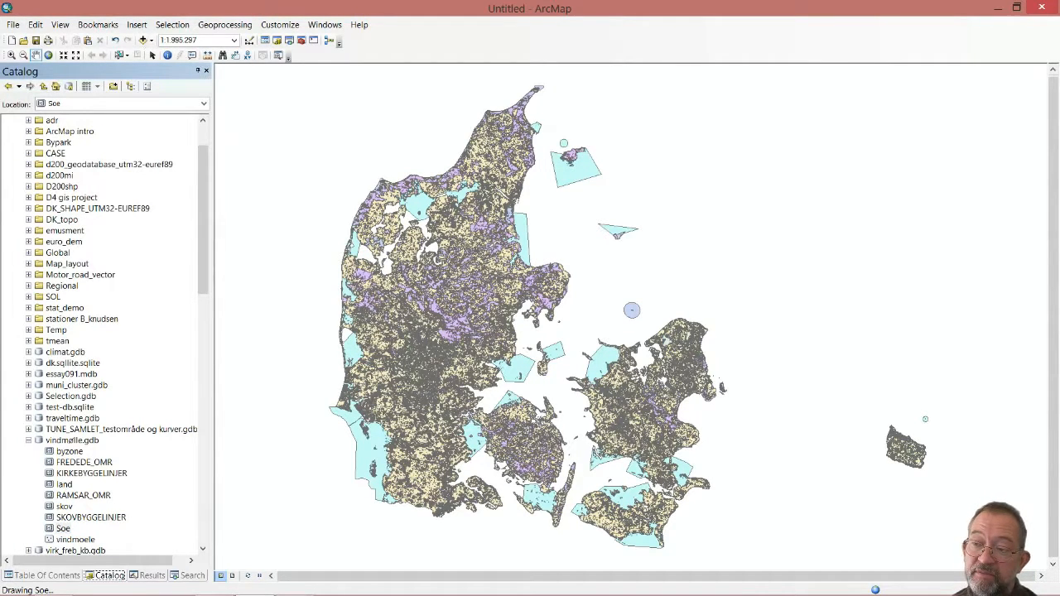
Change the land layer's symbol to the solid ESRI Green fill without an outline.
{"action": "left_click", "coordinate": [12, 54]}
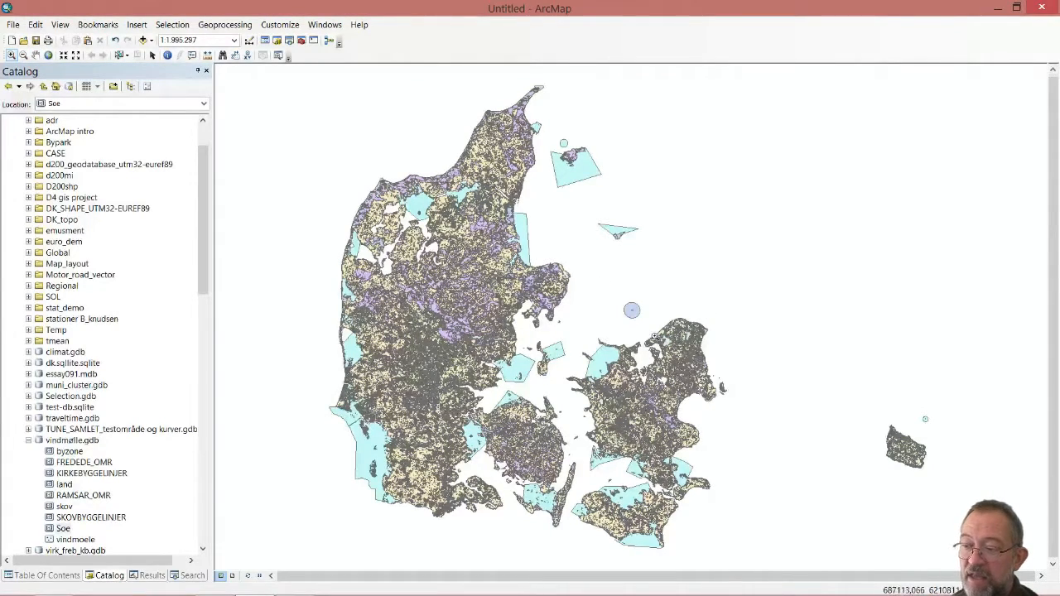
{"action": "mouse_move", "coordinate": [647, 335]}
{"action": "left_mouse_down"}
{"action": "mouse_move", "coordinate": [721, 386]}
{"action": "mouse_move", "coordinate": [722, 404]}
{"action": "left_mouse_up"}
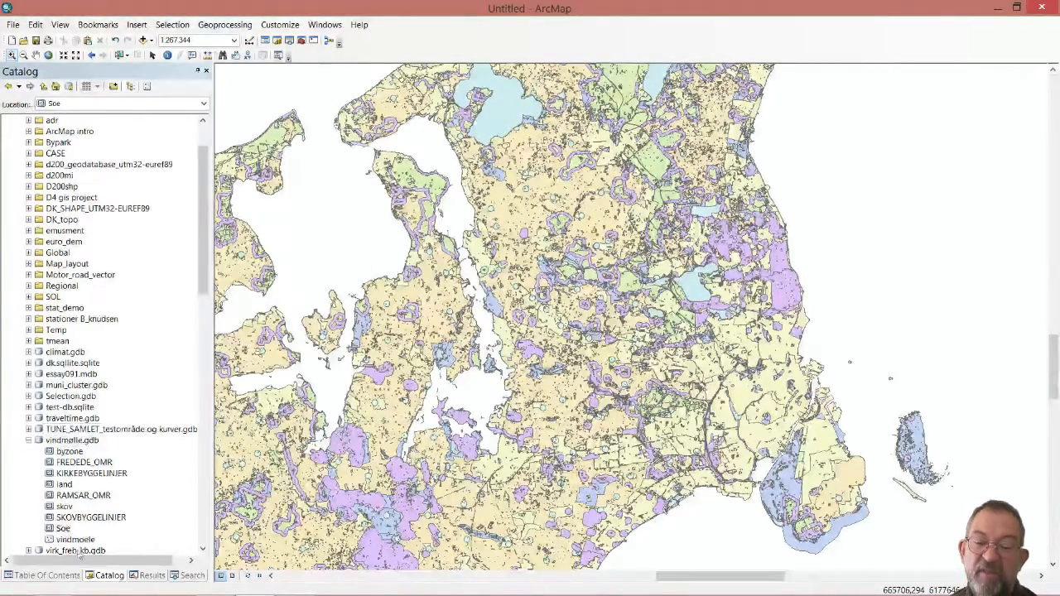
{"action": "left_click", "coordinate": [61, 576]}
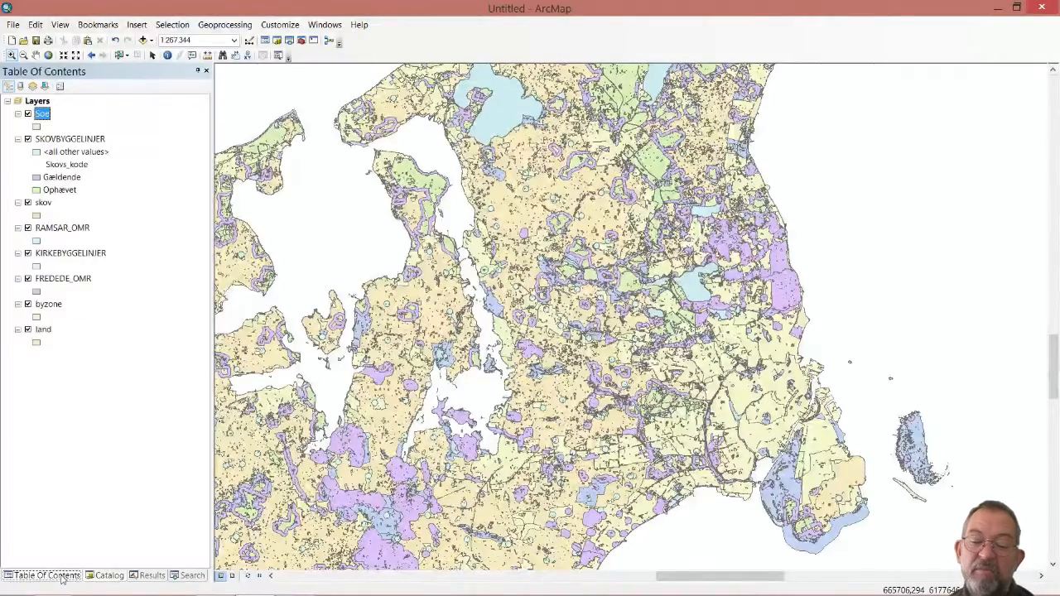
{"action": "left_click", "coordinate": [36, 344]}
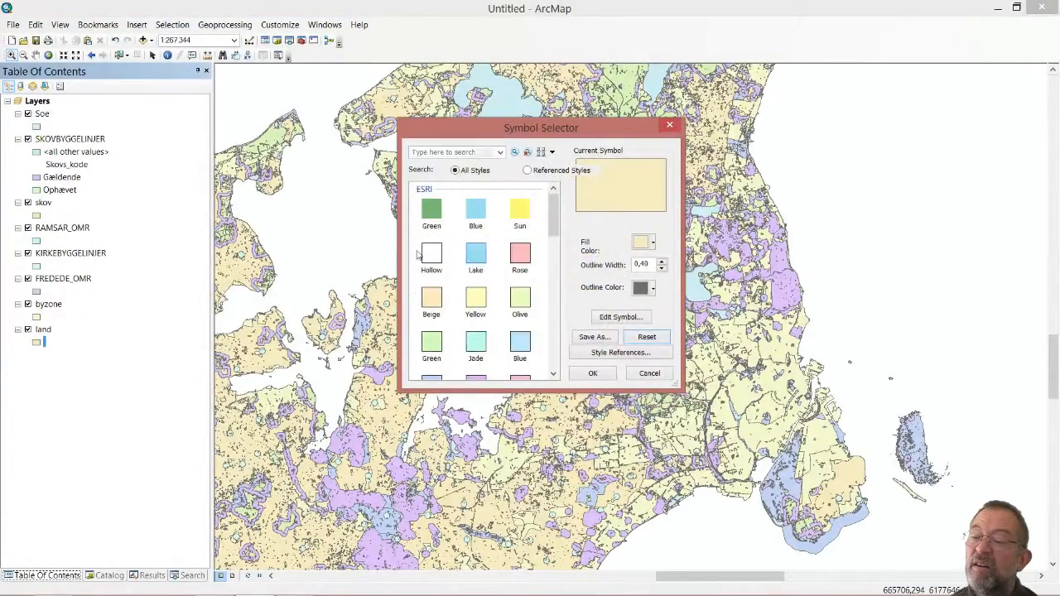
{"action": "left_click", "coordinate": [435, 217]}
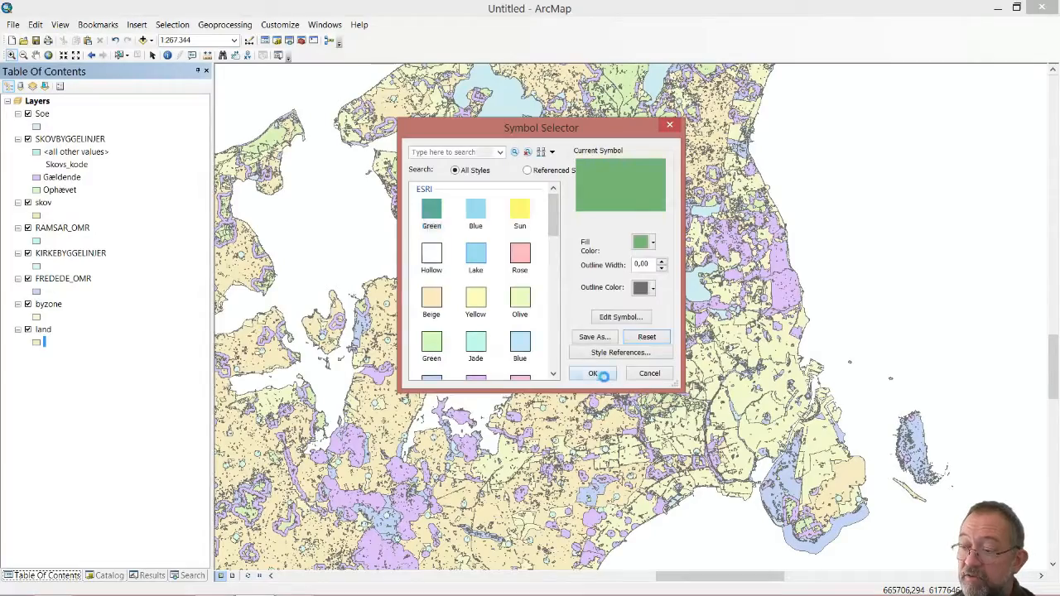
{"action": "left_click", "coordinate": [595, 373]}
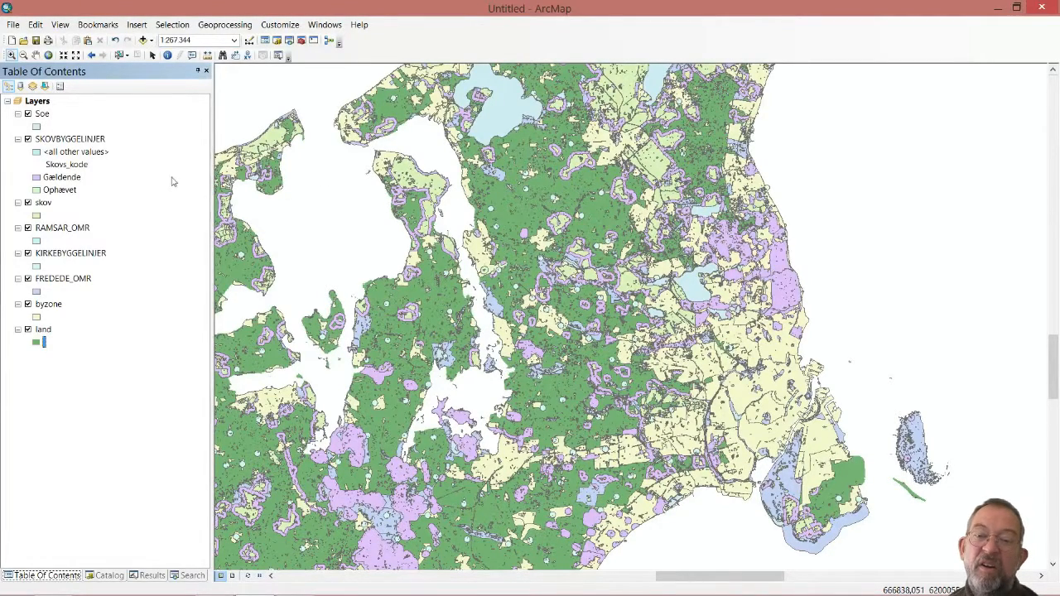
Turn off the visibility of all attribute fields in the Soe layer's properties.
{"action": "right_click", "coordinate": [41, 115]}
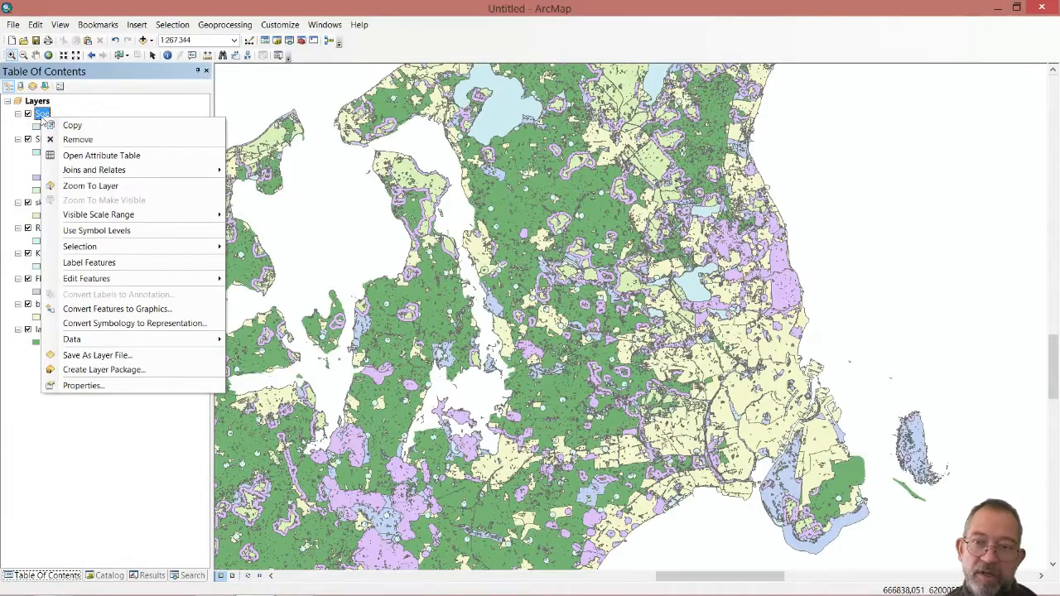
{"action": "left_click", "coordinate": [83, 386]}
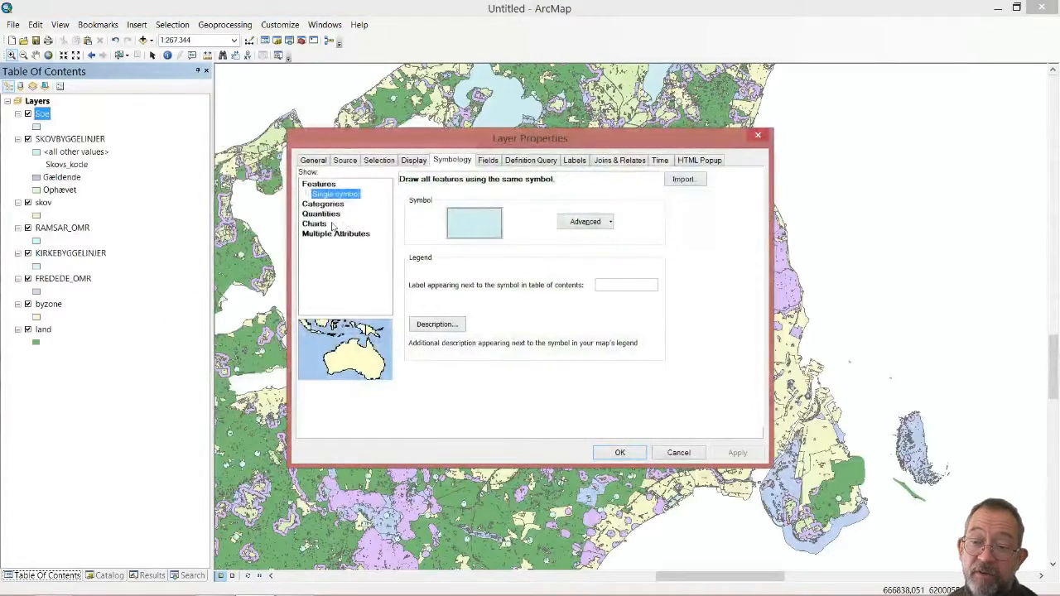
{"action": "left_click", "coordinate": [488, 162]}
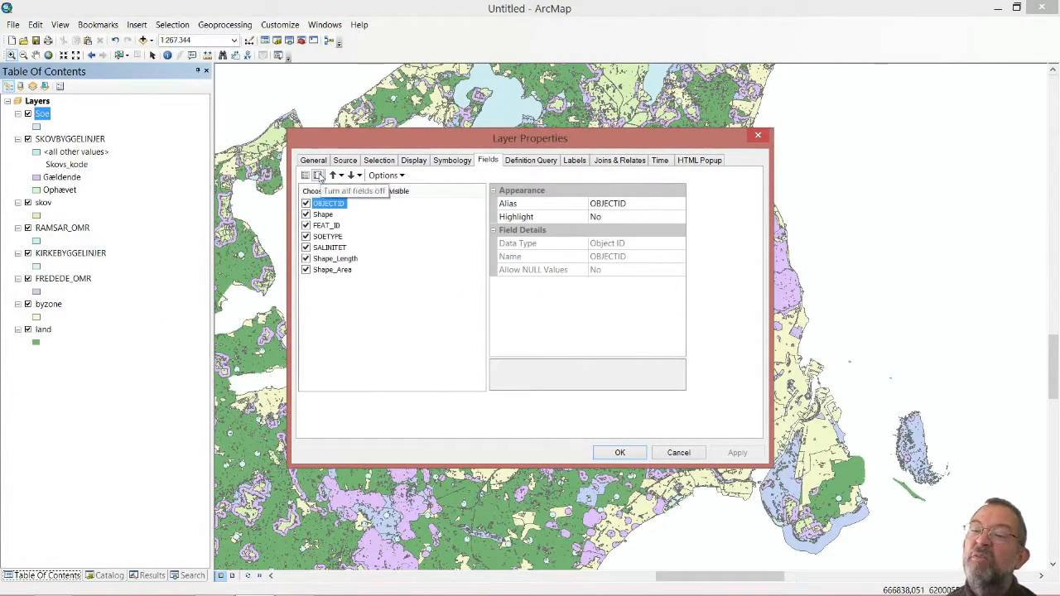
{"action": "left_click", "coordinate": [318, 176]}
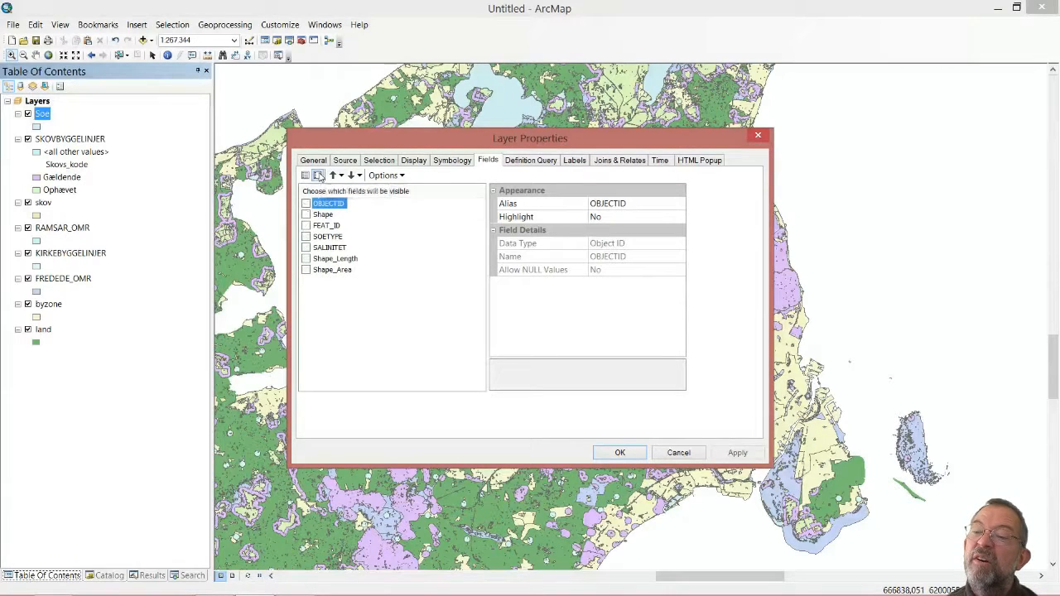
{"action": "left_click", "coordinate": [622, 454]}
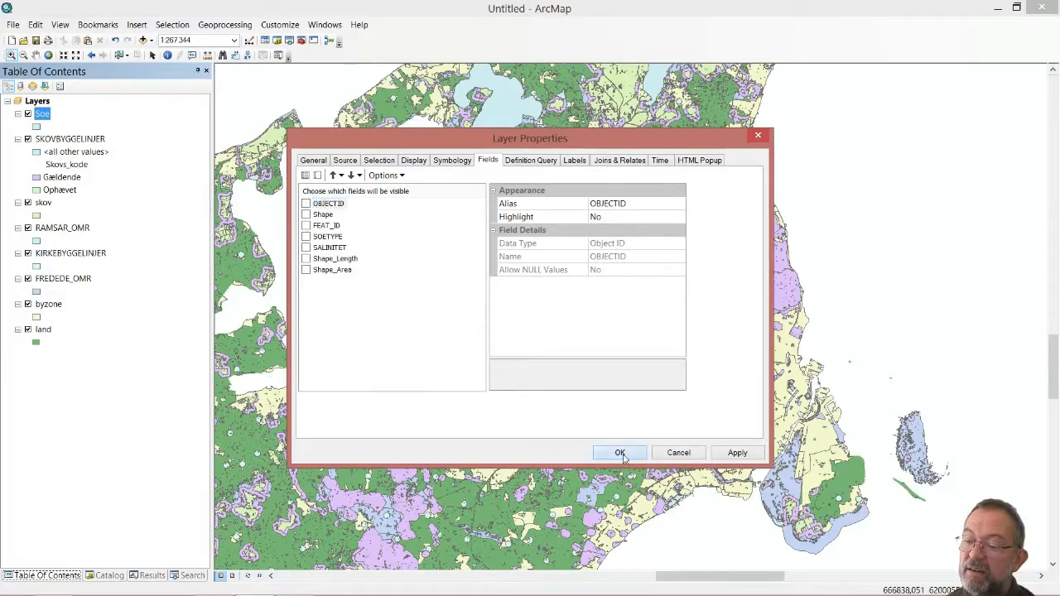
Turn off the visibility of all attribute fields in the SKOVBYGGELINJER layer's properties.
{"action": "right_click", "coordinate": [72, 141]}
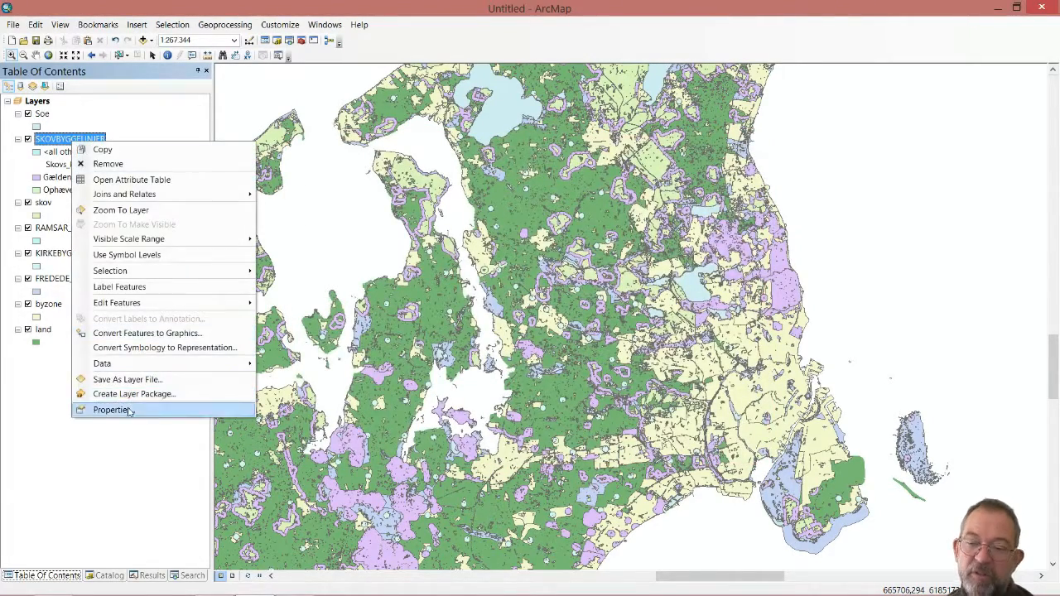
{"action": "left_click", "coordinate": [130, 409]}
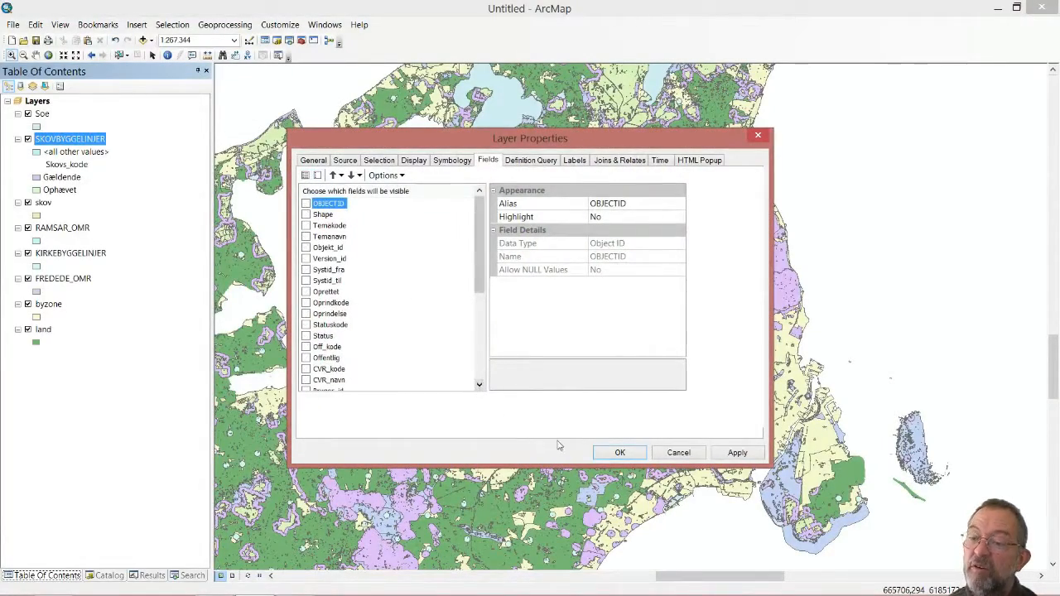
{"action": "left_click", "coordinate": [623, 455]}
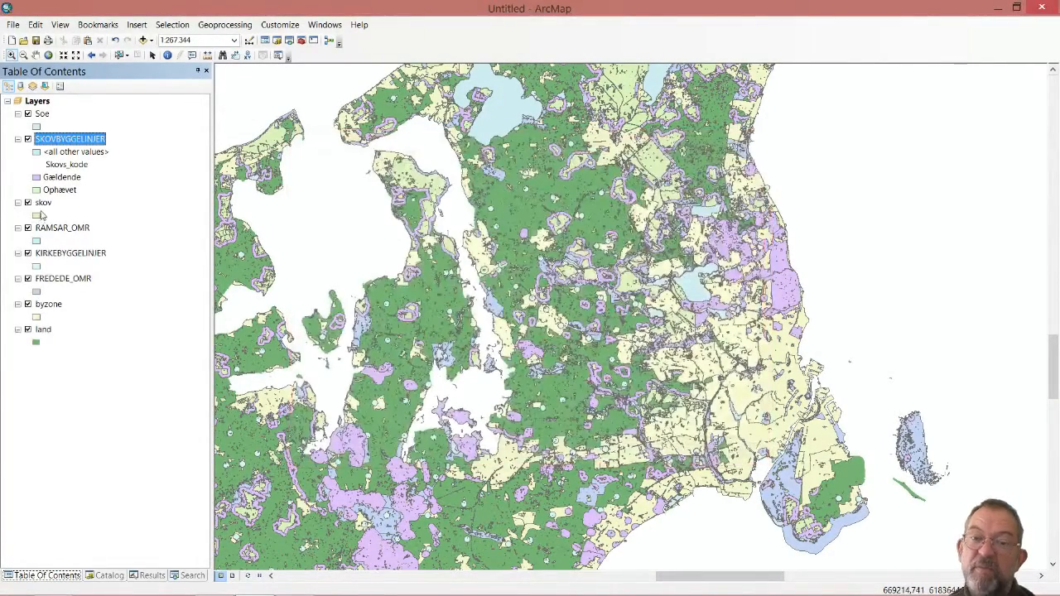
Turn off the visibility of all attribute fields in the skov layer's properties.
{"action": "right_click", "coordinate": [36, 215]}
{"action": "left_click", "coordinate": [43, 203]}
{"action": "right_click", "coordinate": [47, 204]}
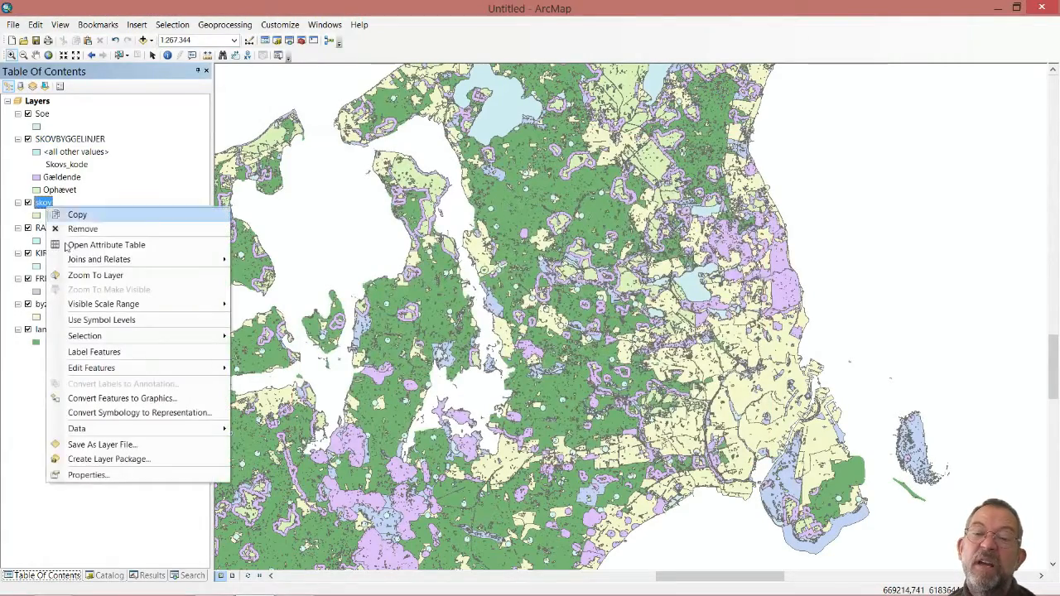
{"action": "left_click", "coordinate": [145, 480]}
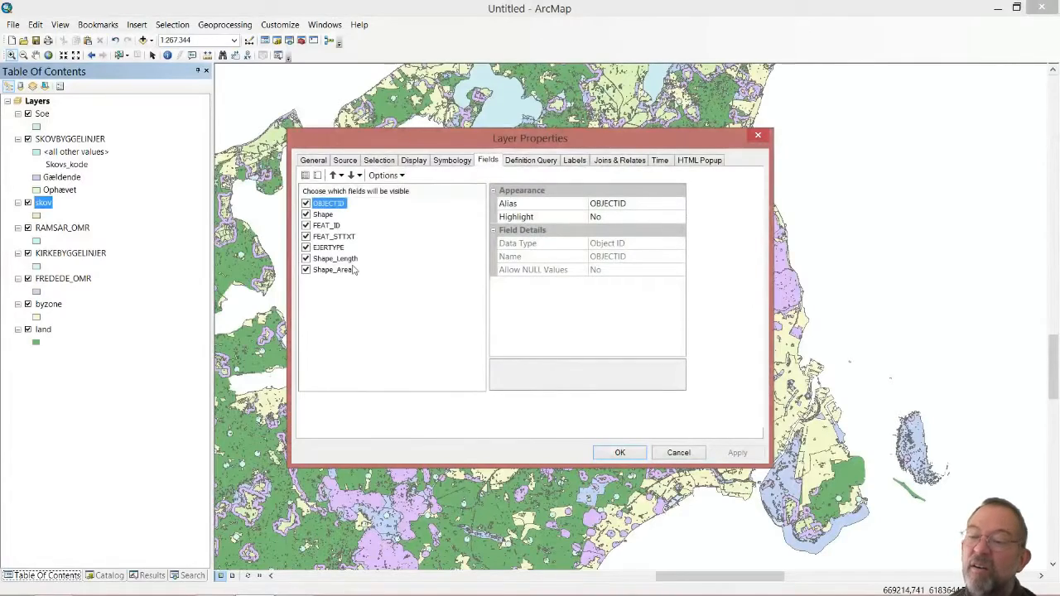
{"action": "left_click", "coordinate": [314, 175]}
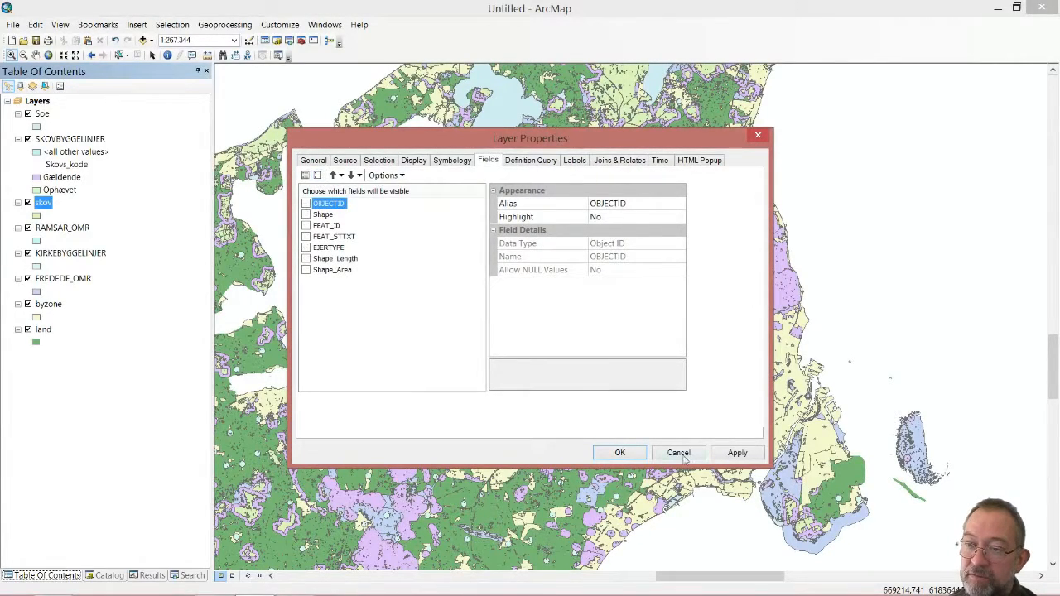
{"action": "left_click", "coordinate": [620, 453]}
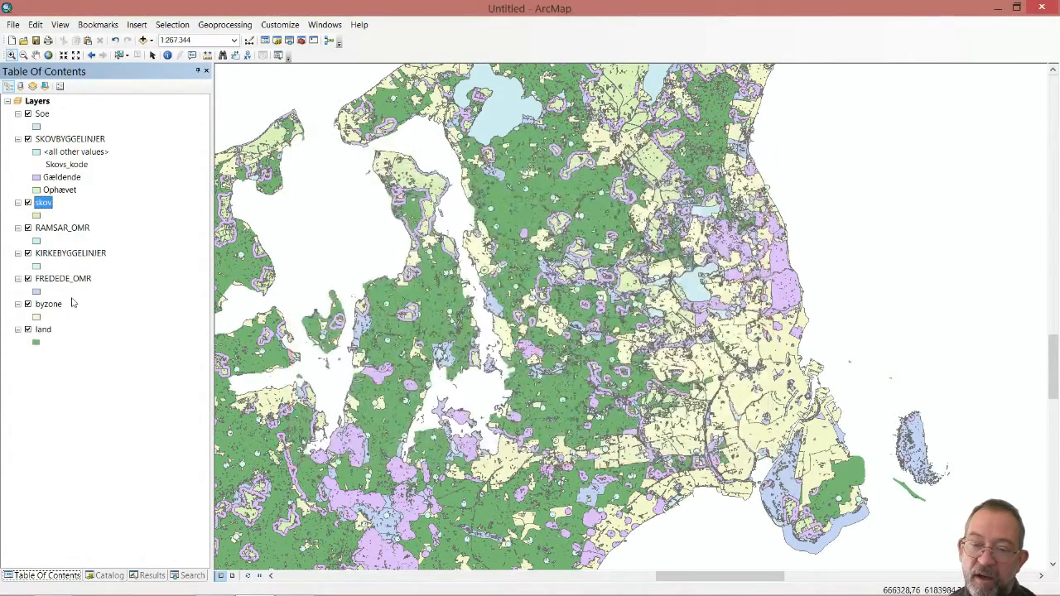
Turn off the visibility of all attribute fields in the RAMSAR_OMR layer's properties.
{"action": "right_click", "coordinate": [69, 231]}
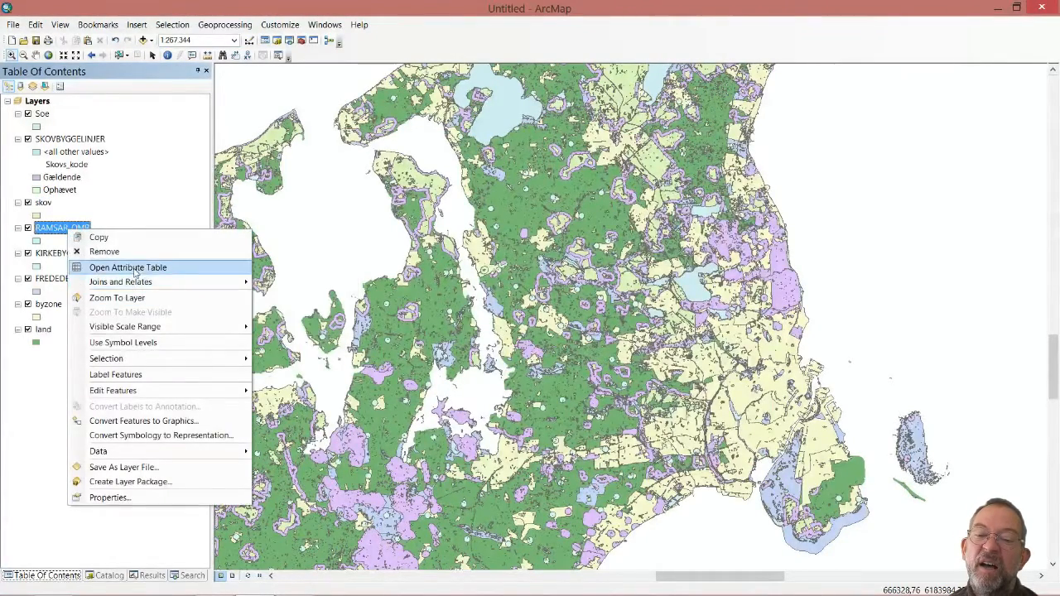
{"action": "left_click", "coordinate": [116, 498]}
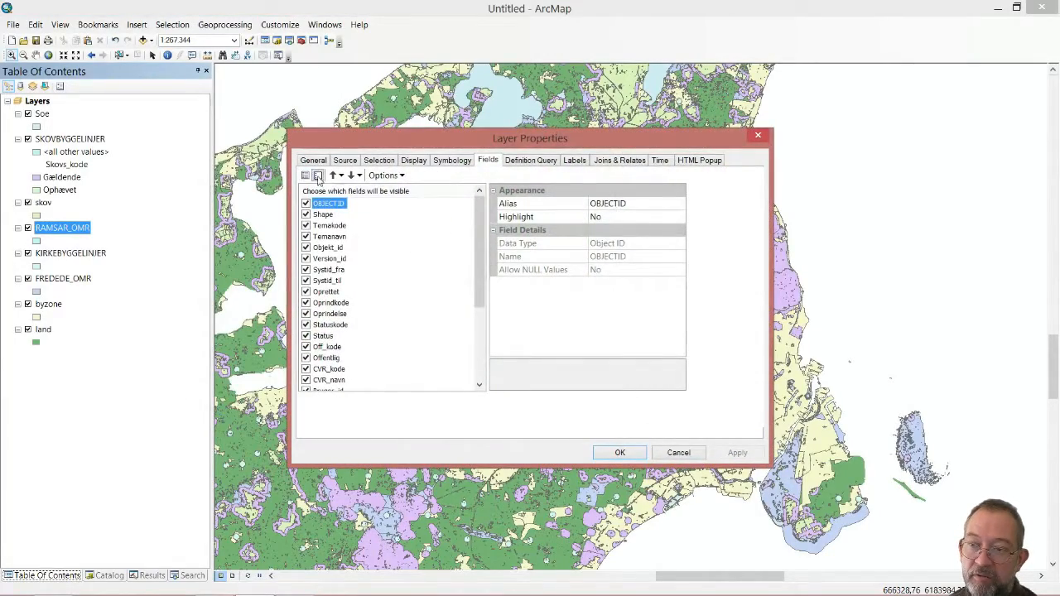
{"action": "left_click", "coordinate": [318, 176]}
{"action": "left_click", "coordinate": [620, 453]}
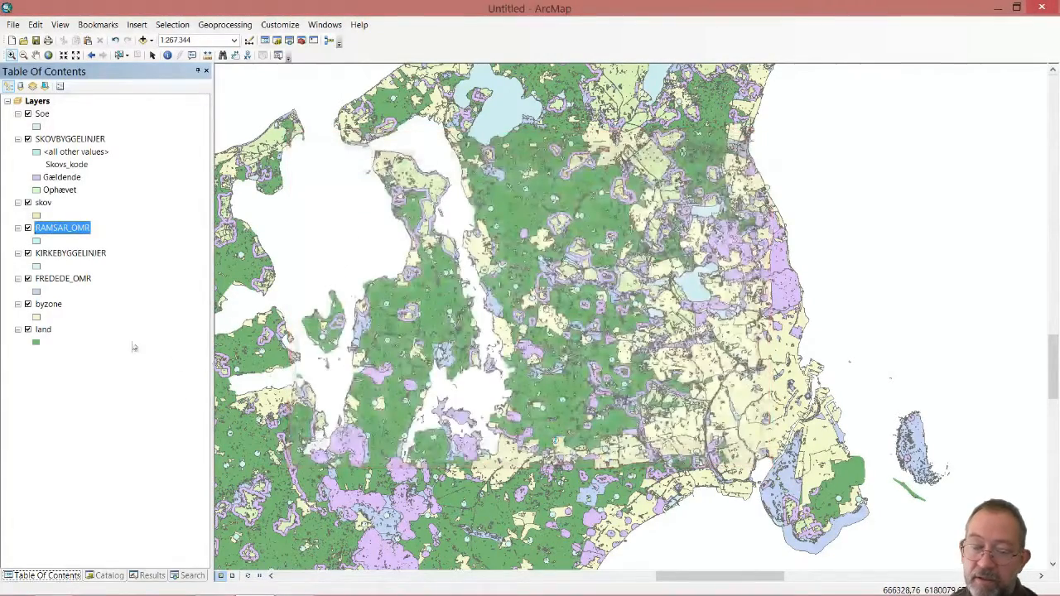
Turn off the visibility of all attribute fields in the KIRKEBYGGELINJER layer's properties.
{"action": "right_click", "coordinate": [83, 284]}
{"action": "left_click", "coordinate": [86, 255]}
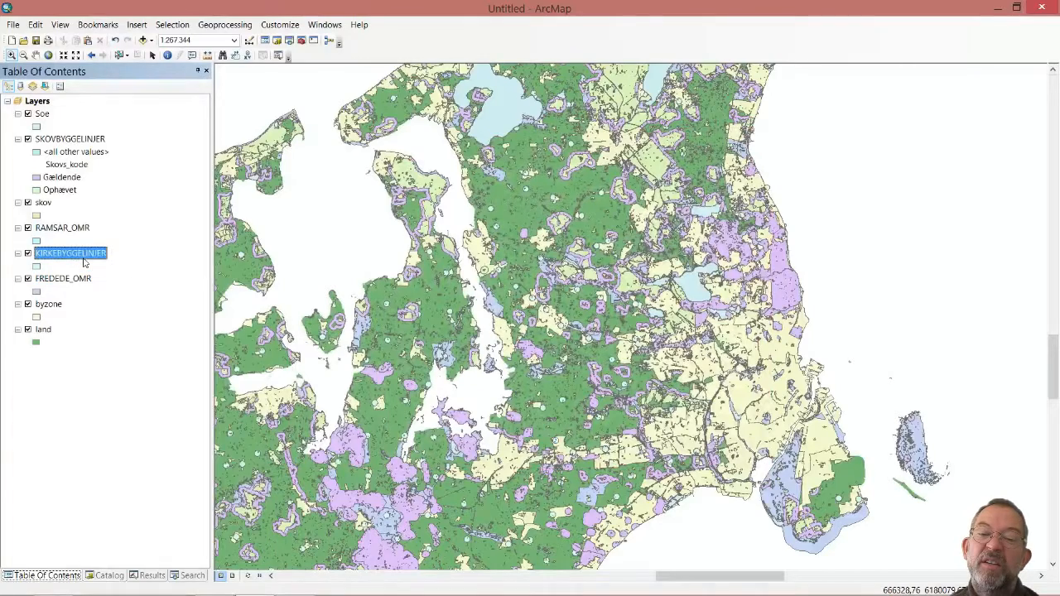
{"action": "right_click", "coordinate": [86, 256]}
{"action": "left_click", "coordinate": [150, 534]}
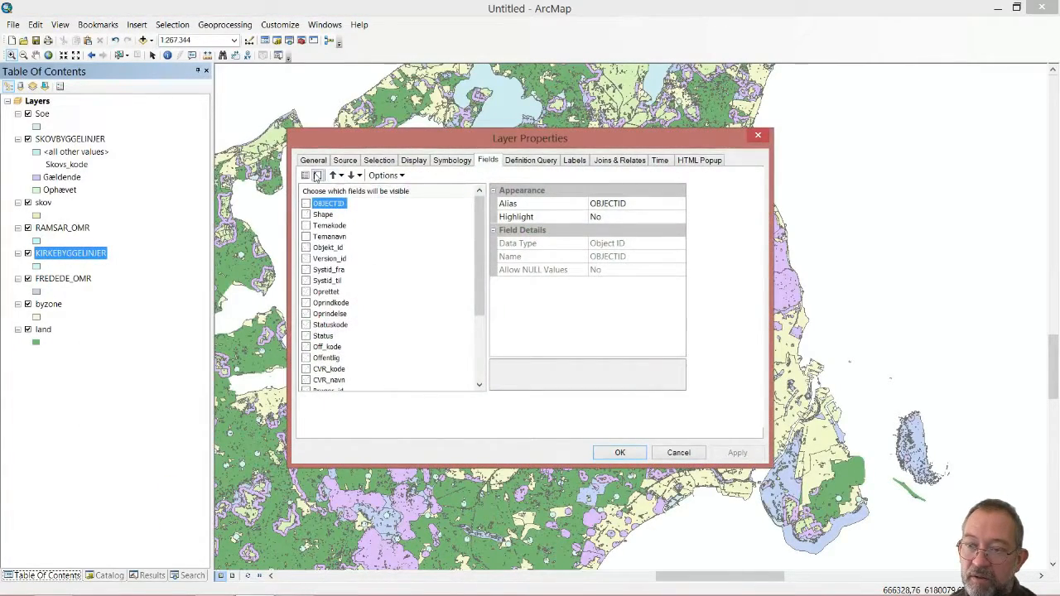
{"action": "left_click", "coordinate": [318, 176]}
{"action": "left_click", "coordinate": [619, 453]}
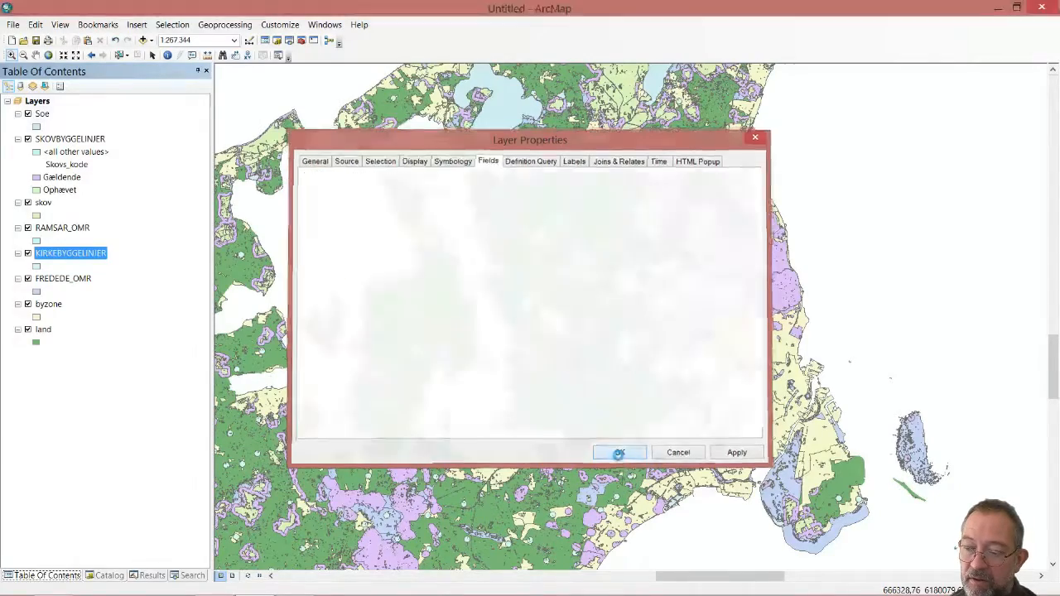
Turn off the visibility of all attribute fields in the FREDEDE_OMR layer's properties.
{"action": "right_click", "coordinate": [77, 280]}
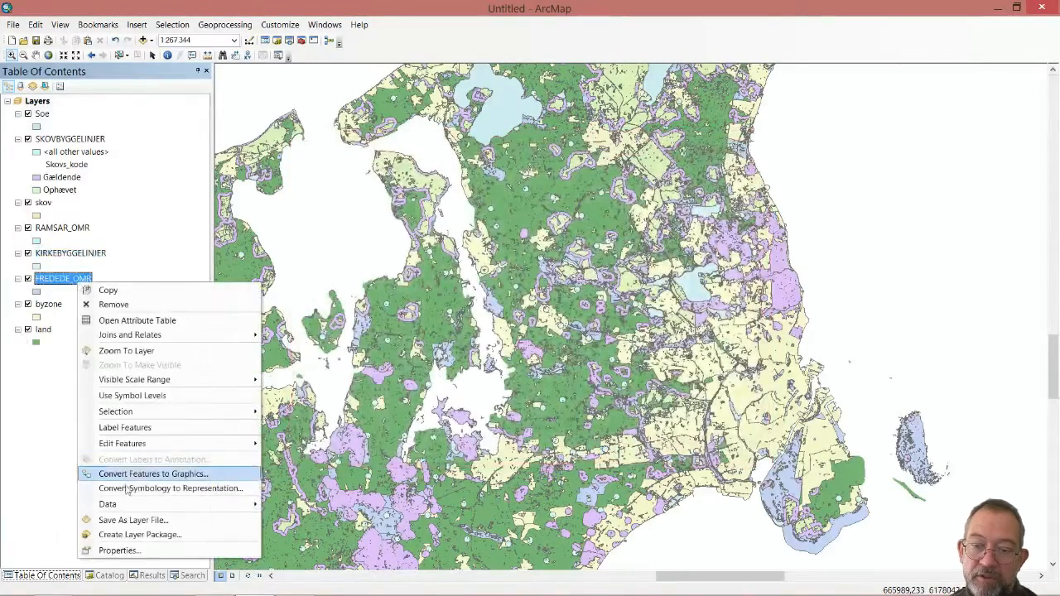
{"action": "left_click", "coordinate": [114, 551]}
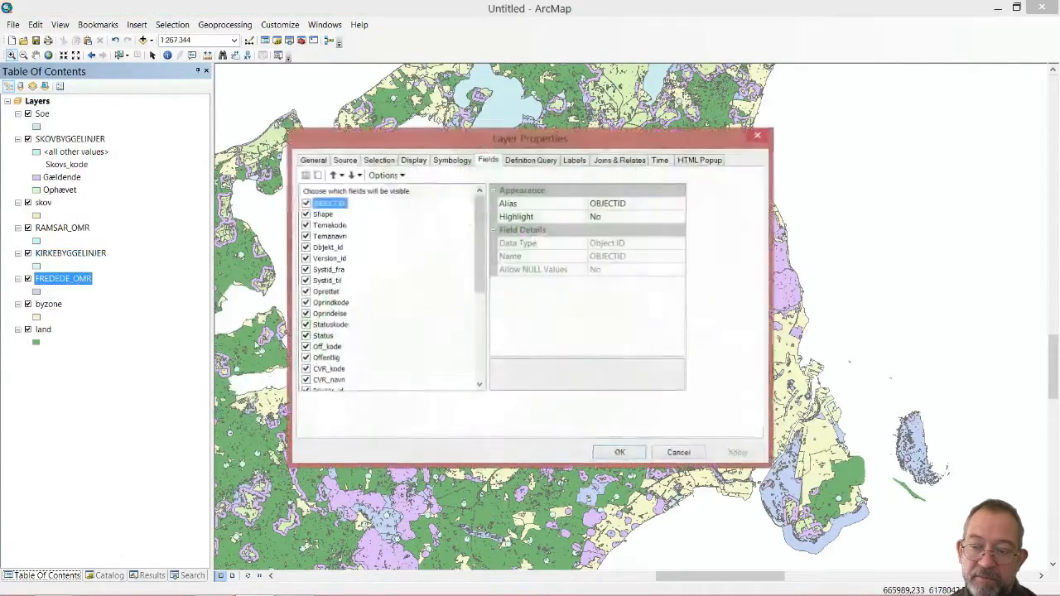
{"action": "left_click", "coordinate": [319, 177]}
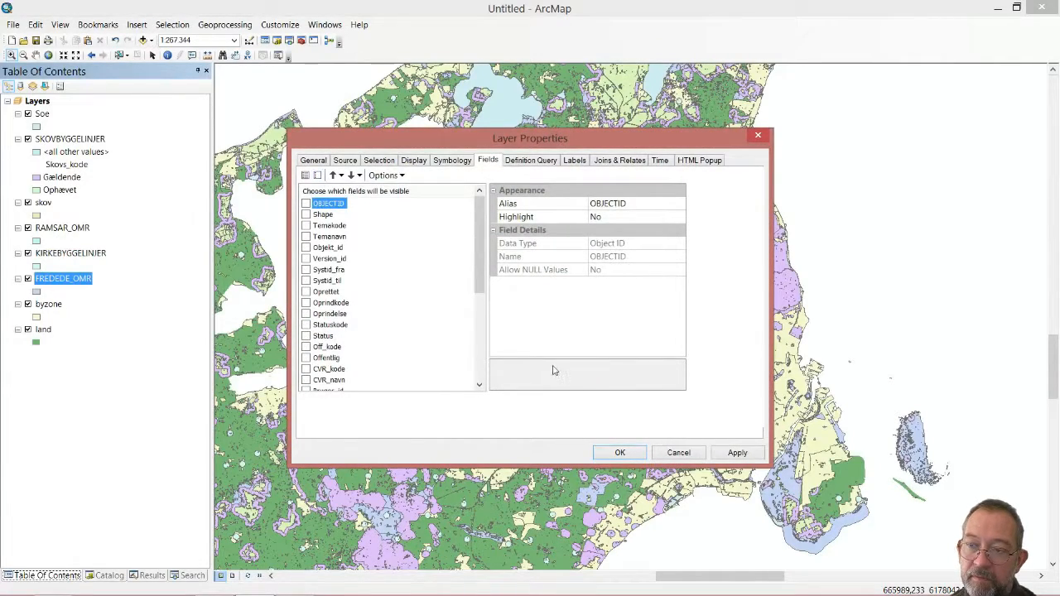
{"action": "left_click", "coordinate": [621, 453]}
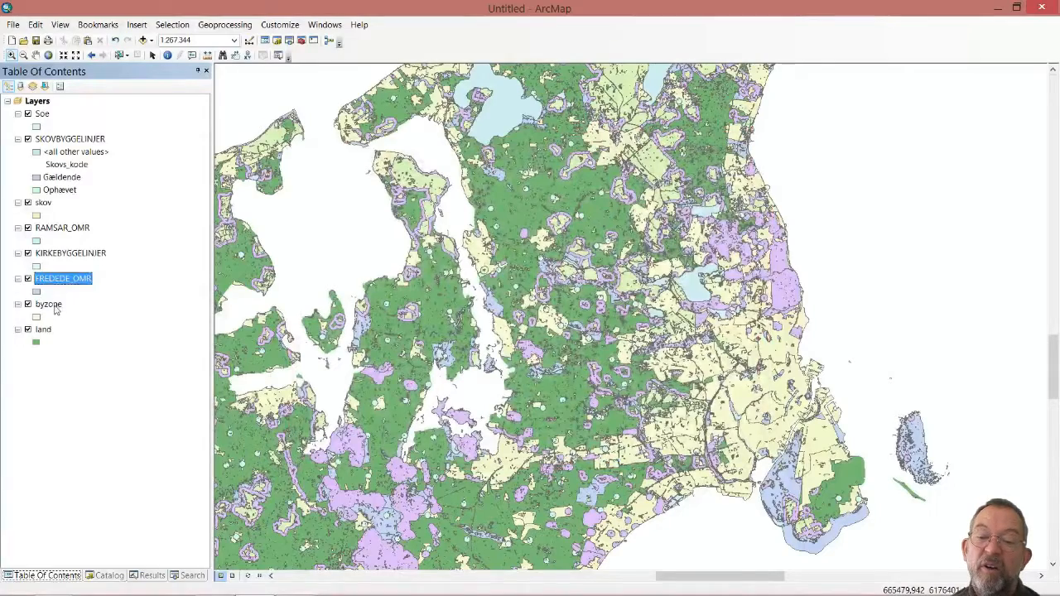
Hide all attribute fields of the byzone layer except the zone field.
{"action": "right_click", "coordinate": [55, 305]}
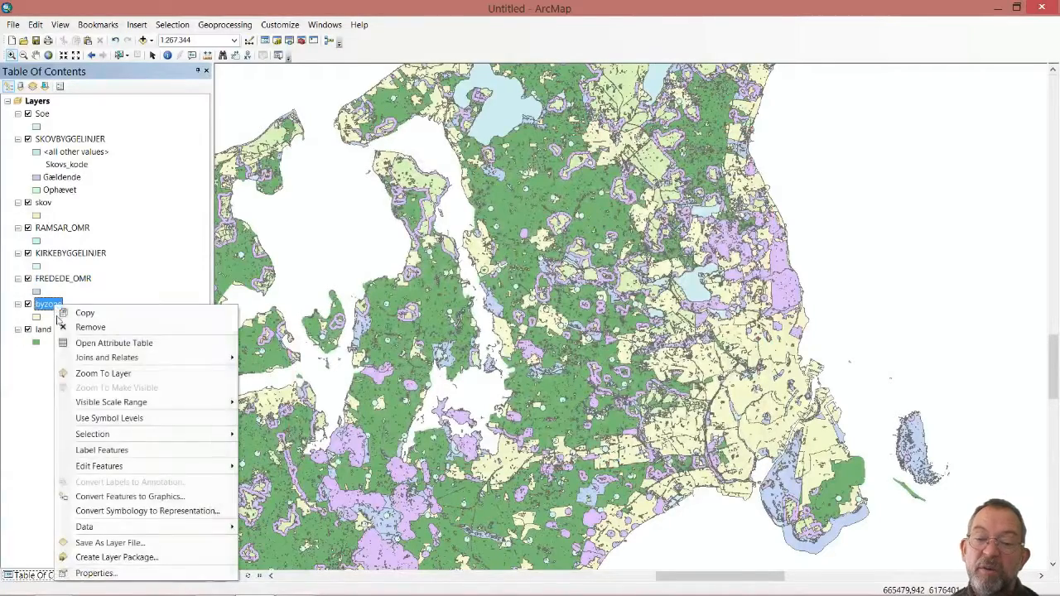
{"action": "left_click", "coordinate": [96, 573]}
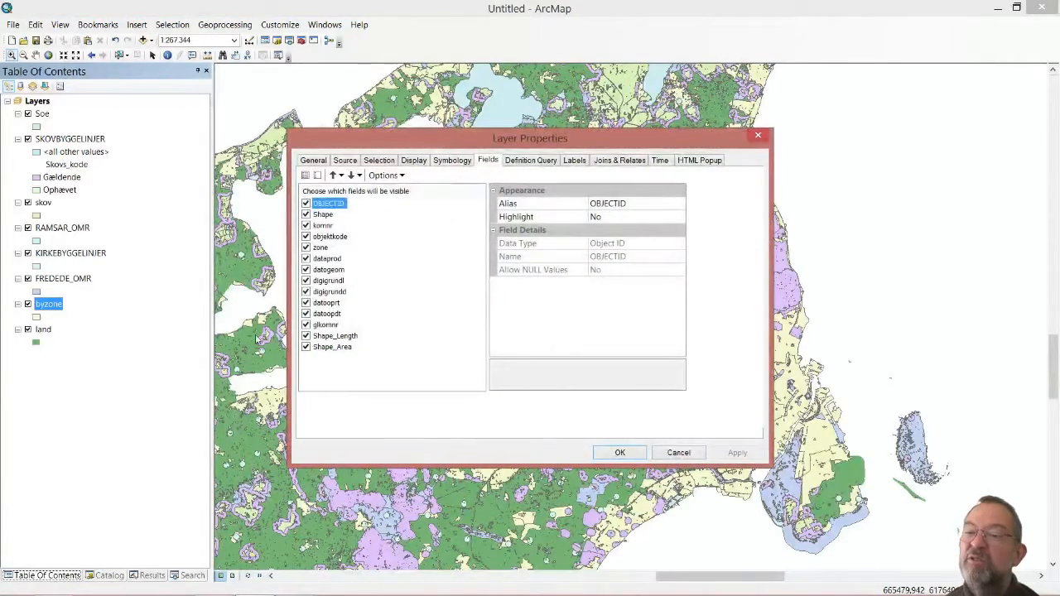
{"action": "left_click", "coordinate": [317, 175]}
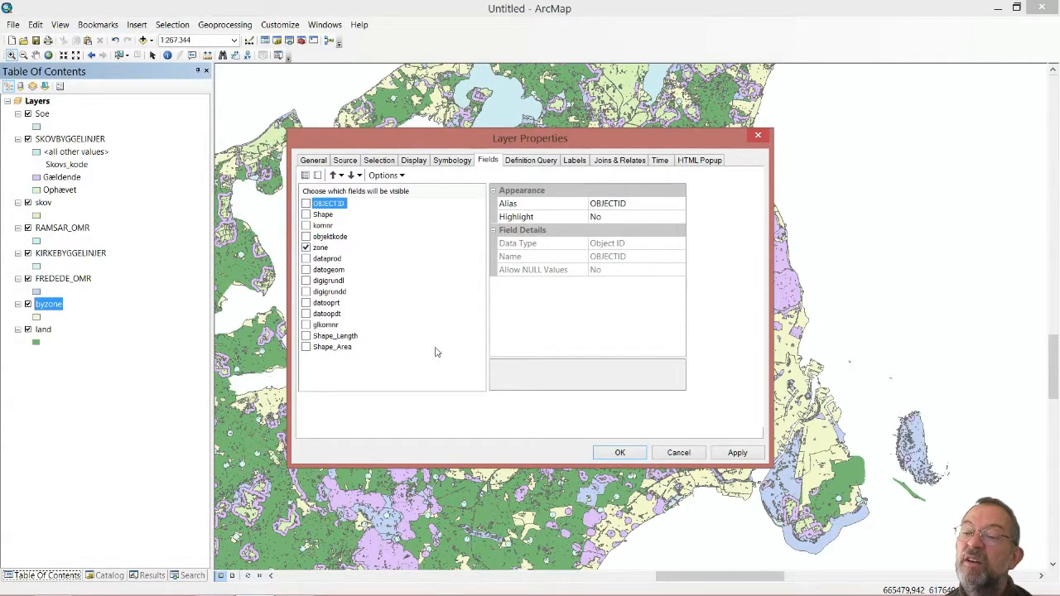
{"action": "left_click", "coordinate": [618, 452]}
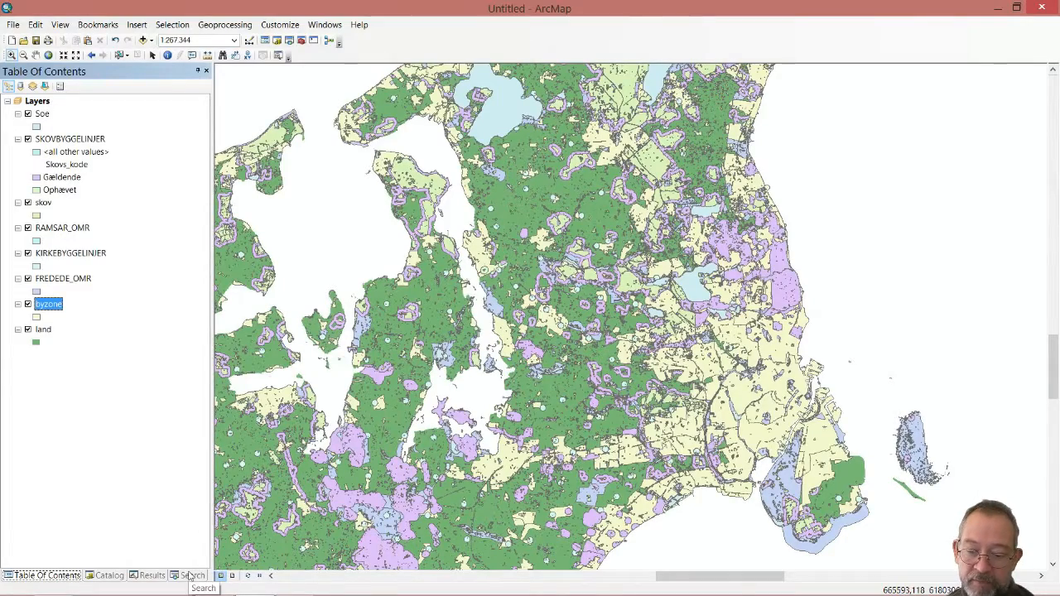
Start the Union overlay tool and add Soe, SKOVBYGGELINJER, skov, RAMSAR_OMR, KIRKEBYGGELINJER, FREDEDE_OMR and byzone as input features.
{"action": "left_click", "coordinate": [109, 575]}
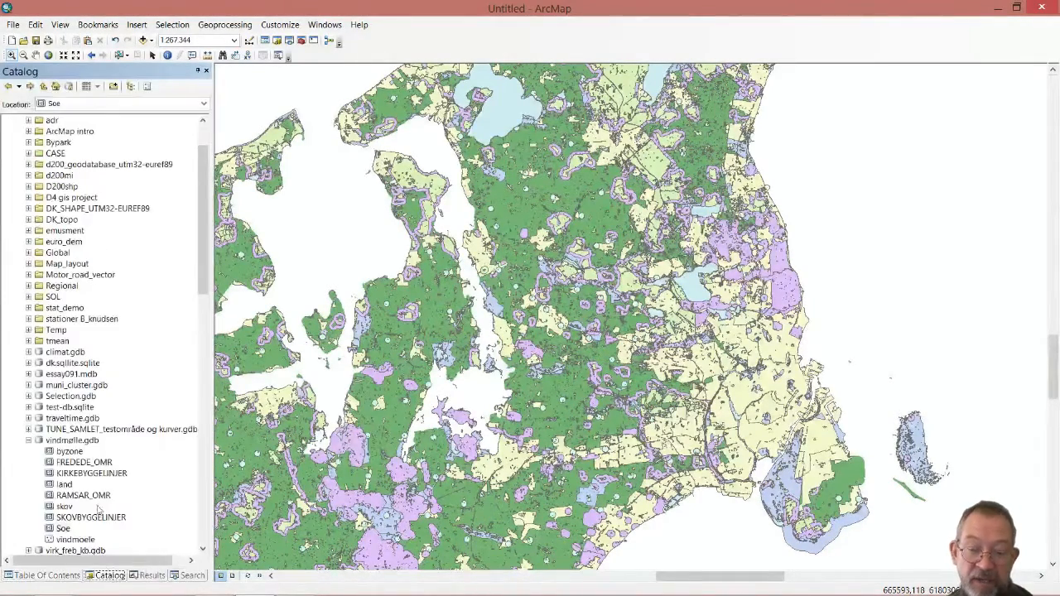
{"action": "left_click_drag", "start_coordinate": [201, 265], "coordinate": [199, 436]}
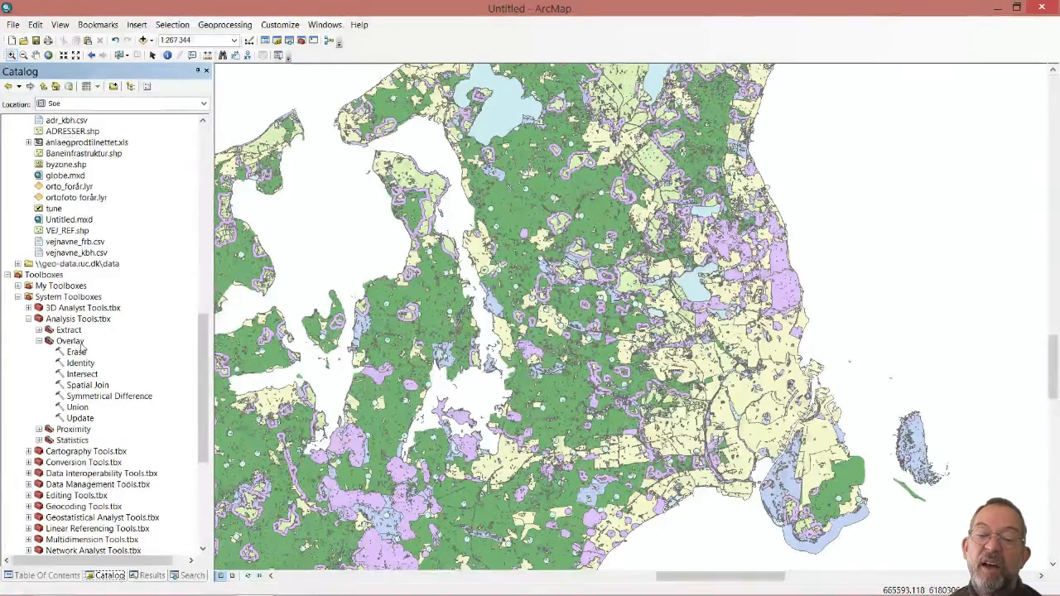
{"action": "left_click", "coordinate": [77, 408]}
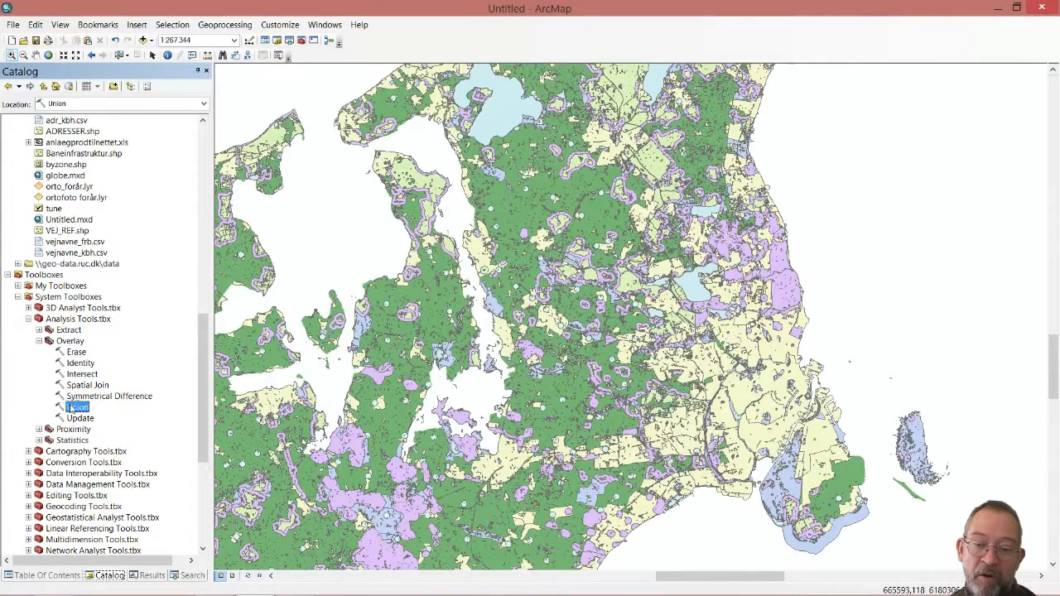
{"action": "double_click", "coordinate": [77, 408]}
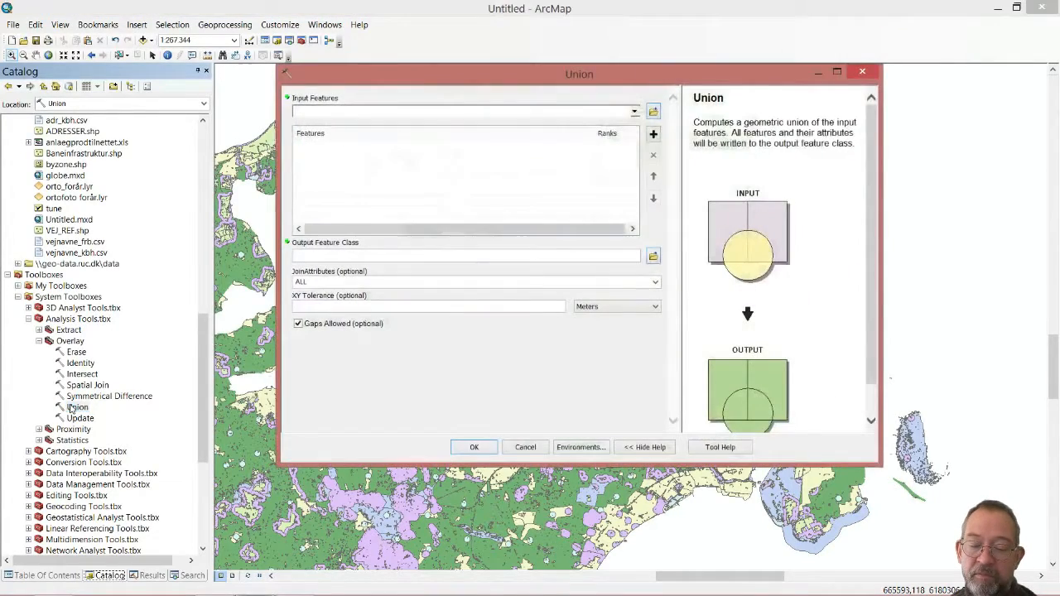
{"action": "left_click", "coordinate": [46, 575]}
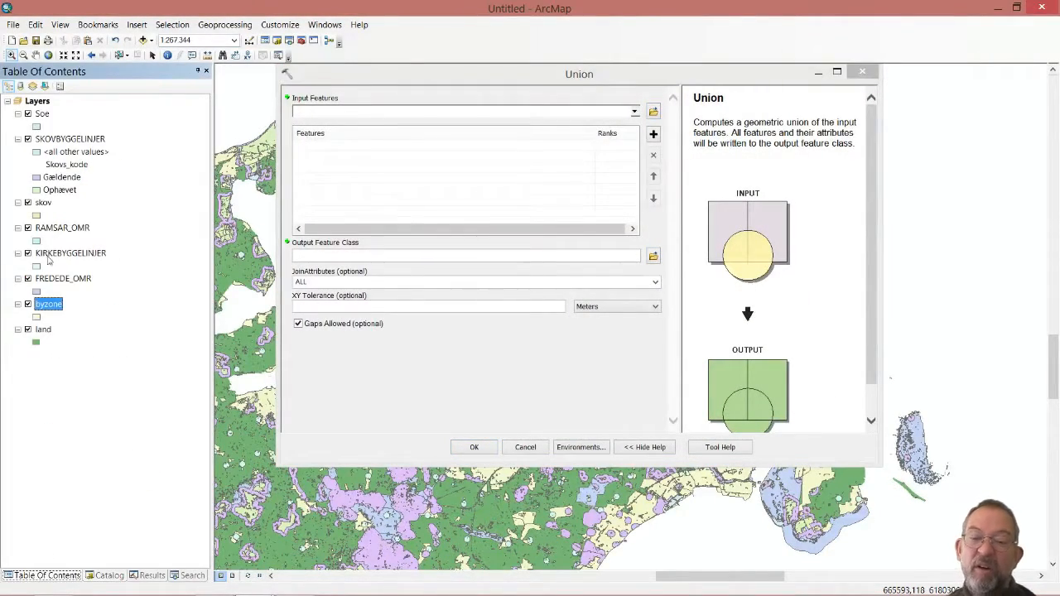
{"action": "left_click_drag", "start_coordinate": [43, 113], "coordinate": [345, 147]}
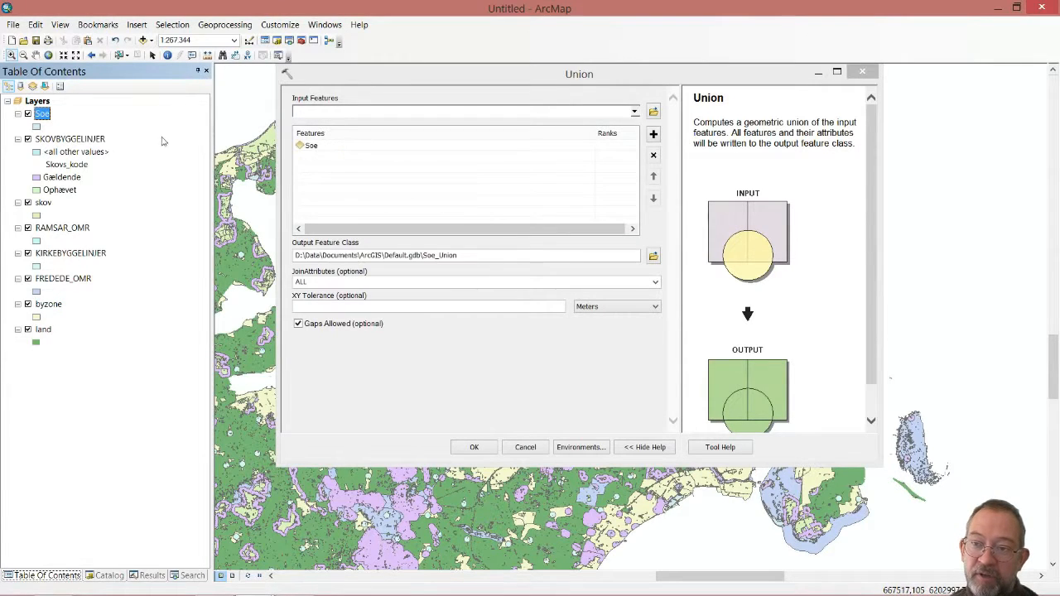
{"action": "left_click_drag", "start_coordinate": [55, 138], "coordinate": [340, 169]}
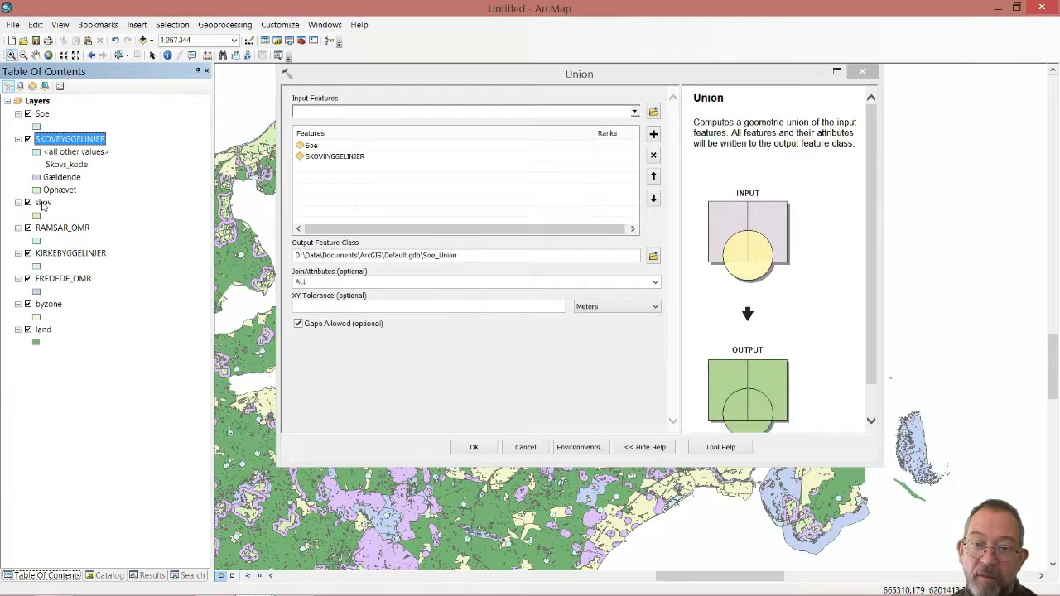
{"action": "left_click_drag", "start_coordinate": [43, 206], "coordinate": [374, 193]}
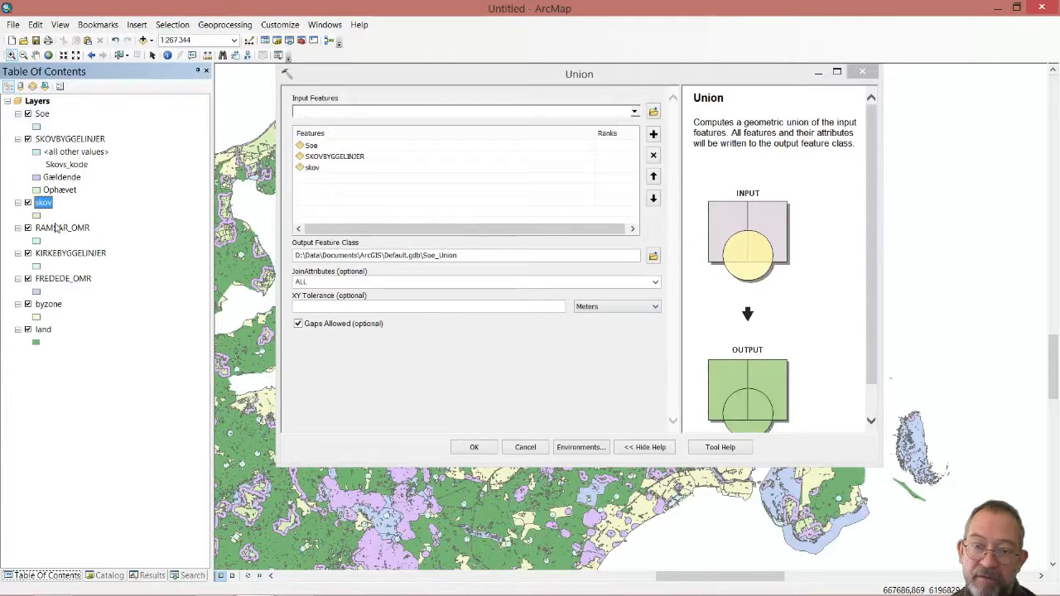
{"action": "left_click_drag", "start_coordinate": [56, 229], "coordinate": [359, 183]}
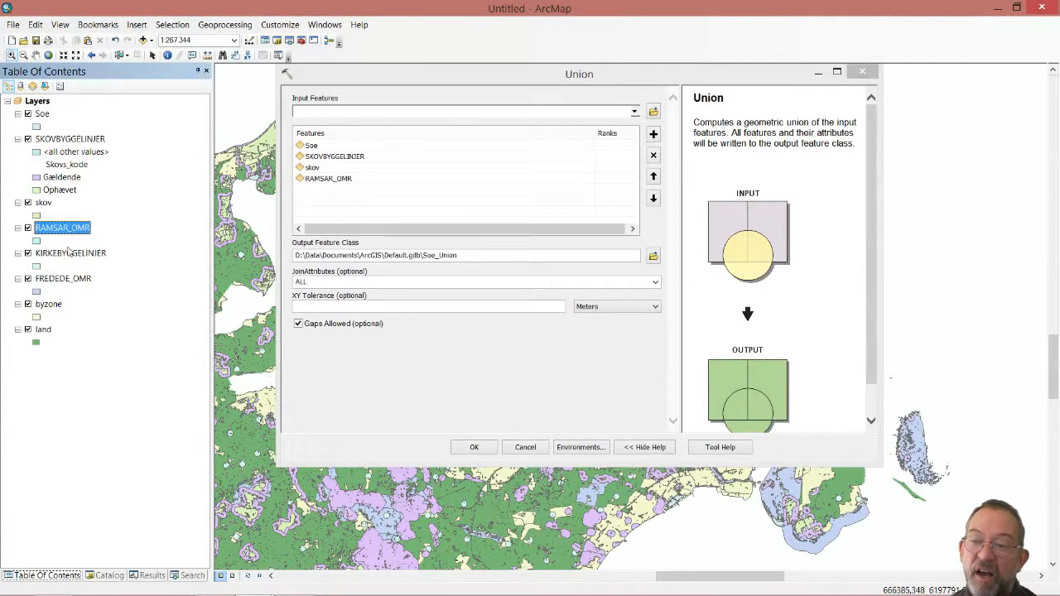
{"action": "left_click_drag", "start_coordinate": [70, 252], "coordinate": [344, 192]}
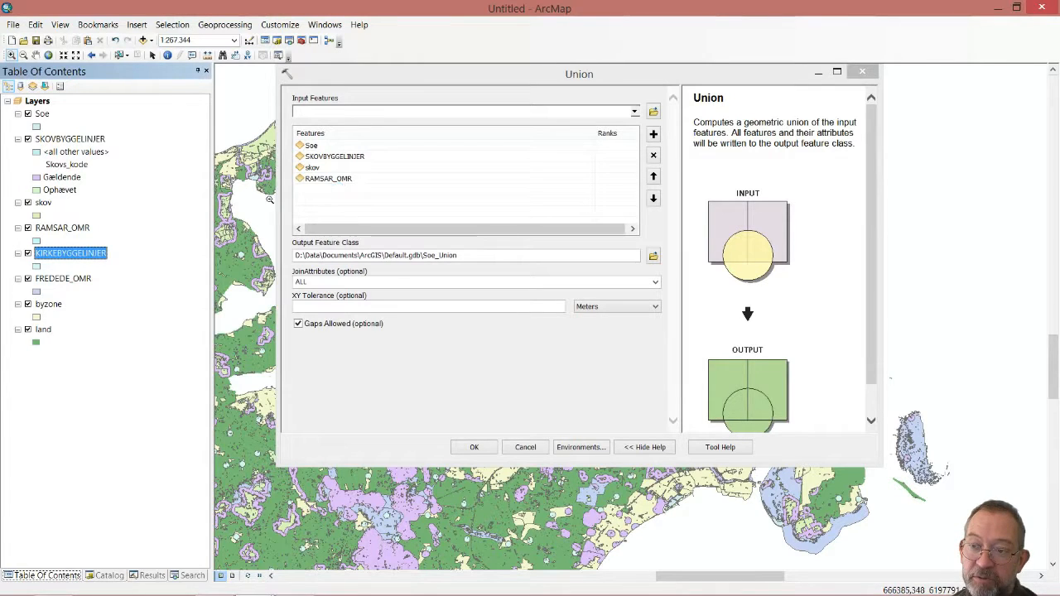
{"action": "left_click_drag", "start_coordinate": [73, 282], "coordinate": [338, 207]}
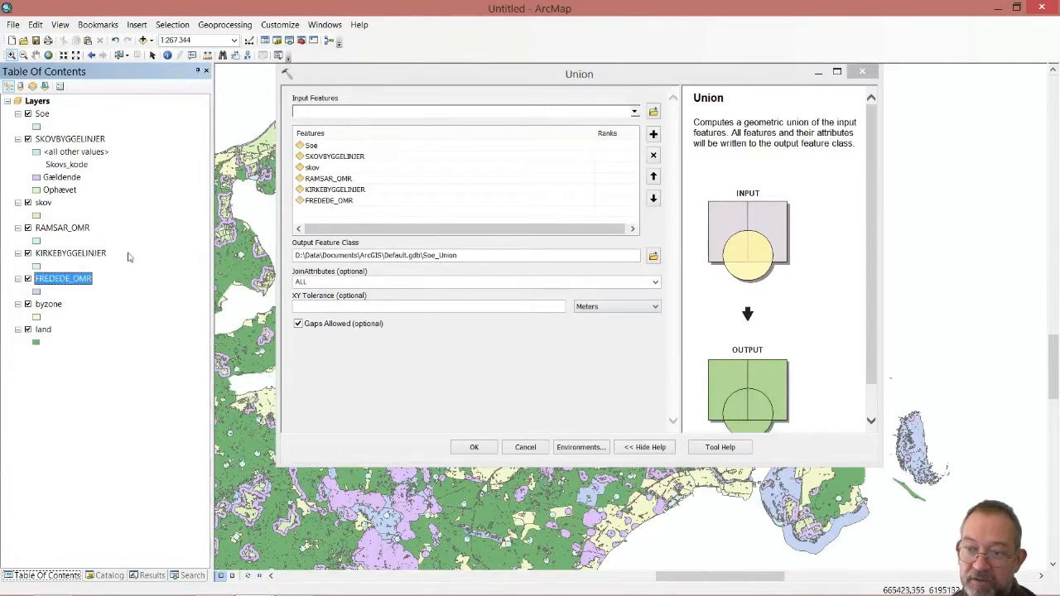
{"action": "left_click_drag", "start_coordinate": [46, 305], "coordinate": [335, 217]}
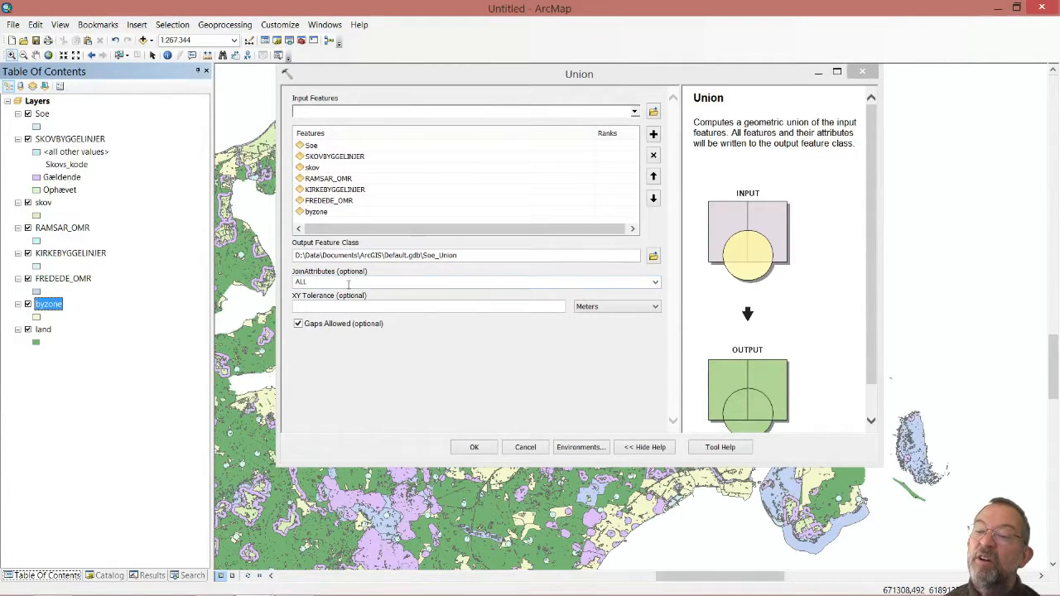
Set the Union's JoinAttributes option to ALL and run the tool with Soe_Union in Default.gdb as output.
{"action": "left_click", "coordinate": [655, 282]}
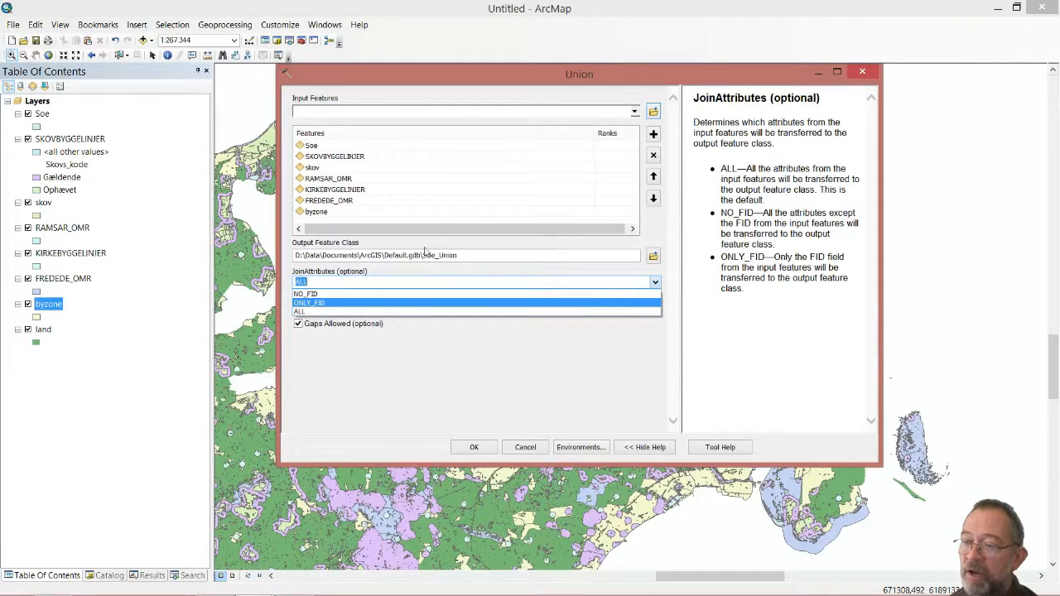
{"action": "left_click", "coordinate": [372, 312]}
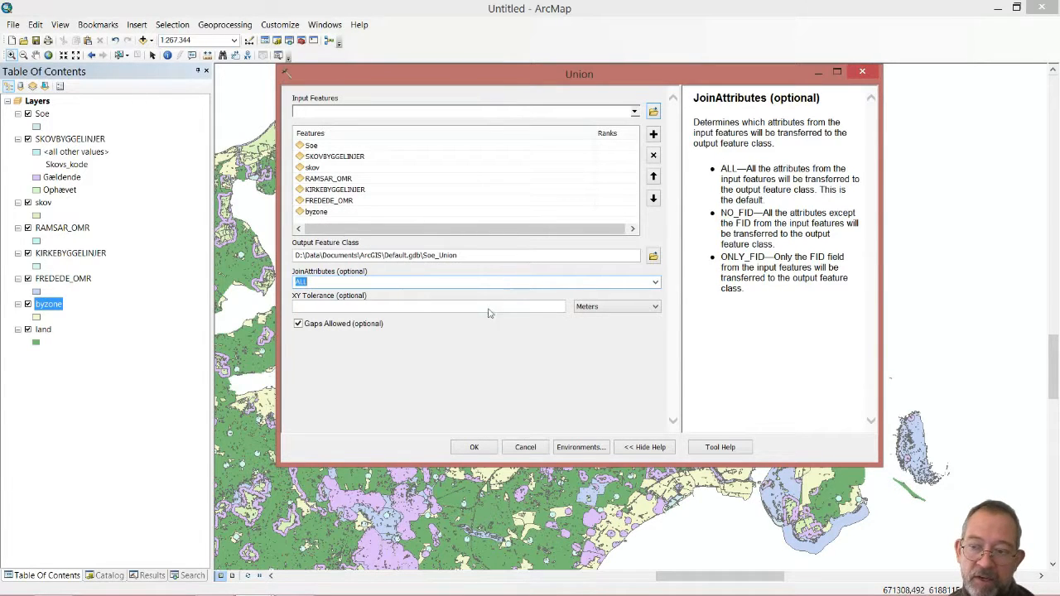
{"action": "left_click", "coordinate": [476, 448]}
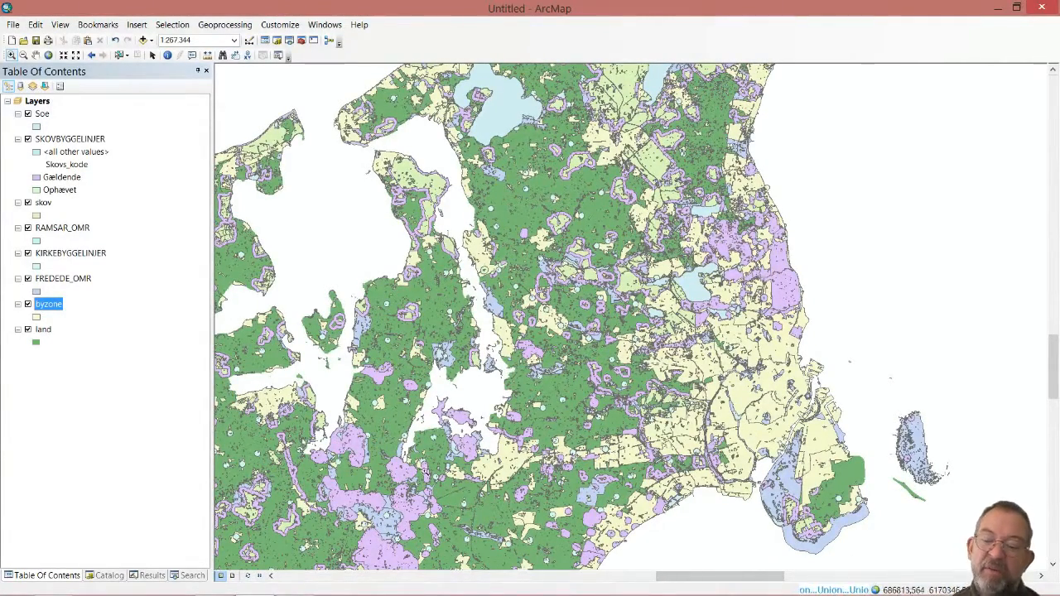
Examine the Union run in the current session's geoprocessing results and view its full messages.
{"action": "left_click", "coordinate": [153, 575]}
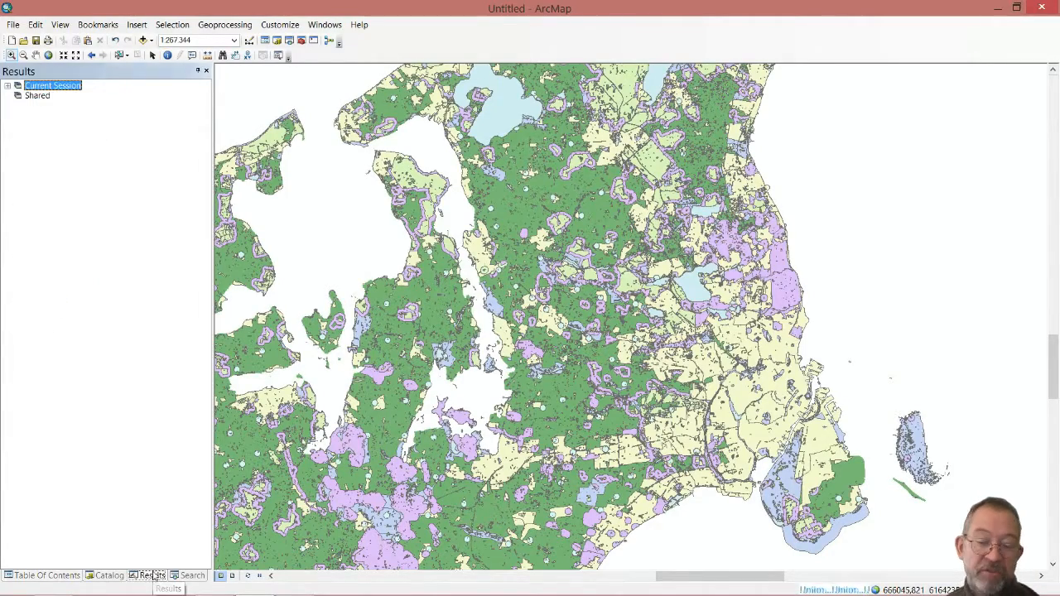
{"action": "left_click", "coordinate": [8, 86]}
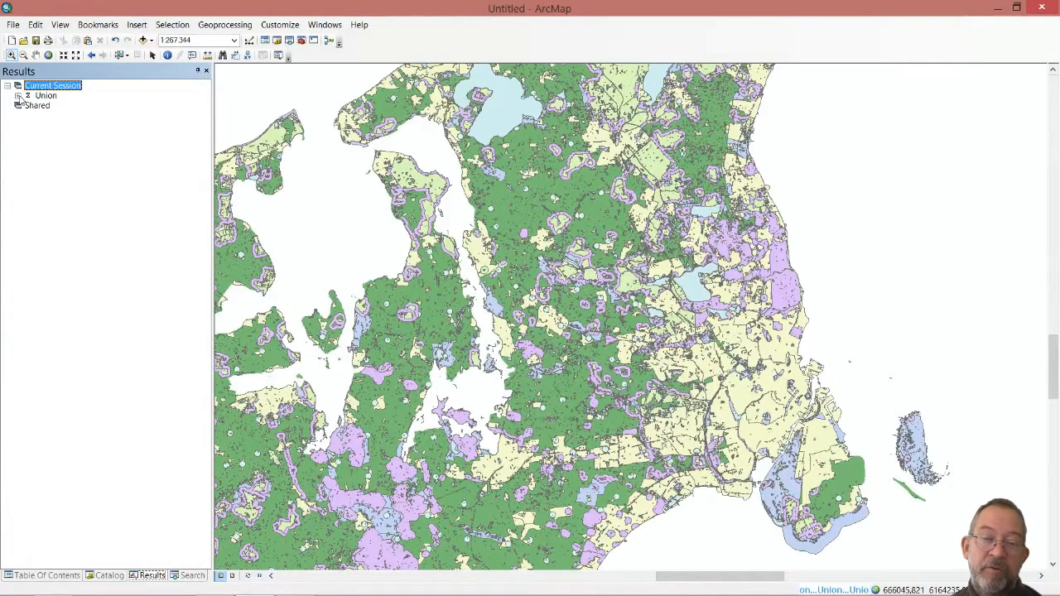
{"action": "left_click", "coordinate": [19, 97]}
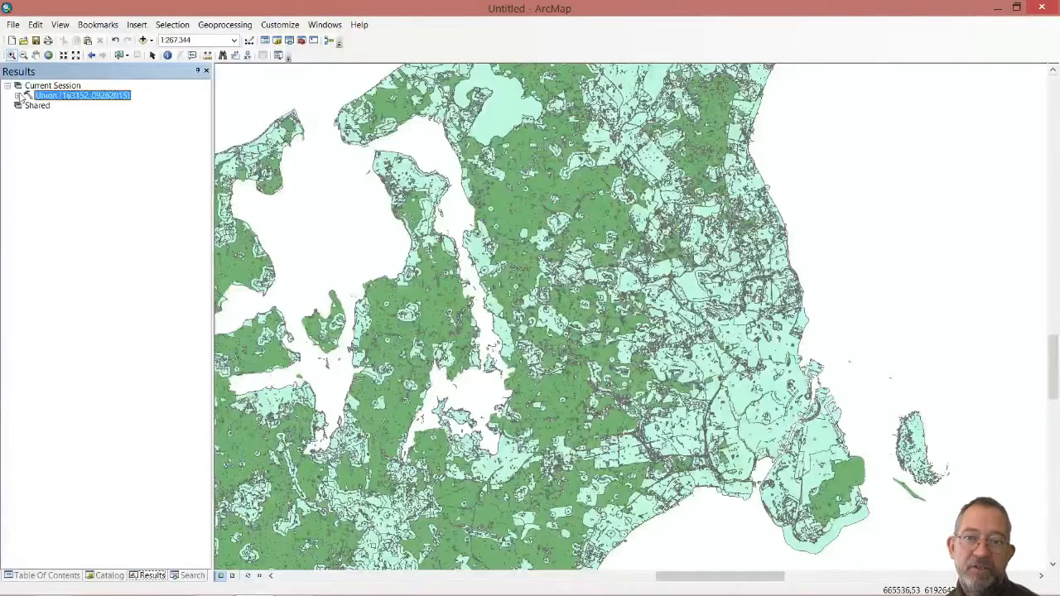
{"action": "left_click", "coordinate": [17, 96]}
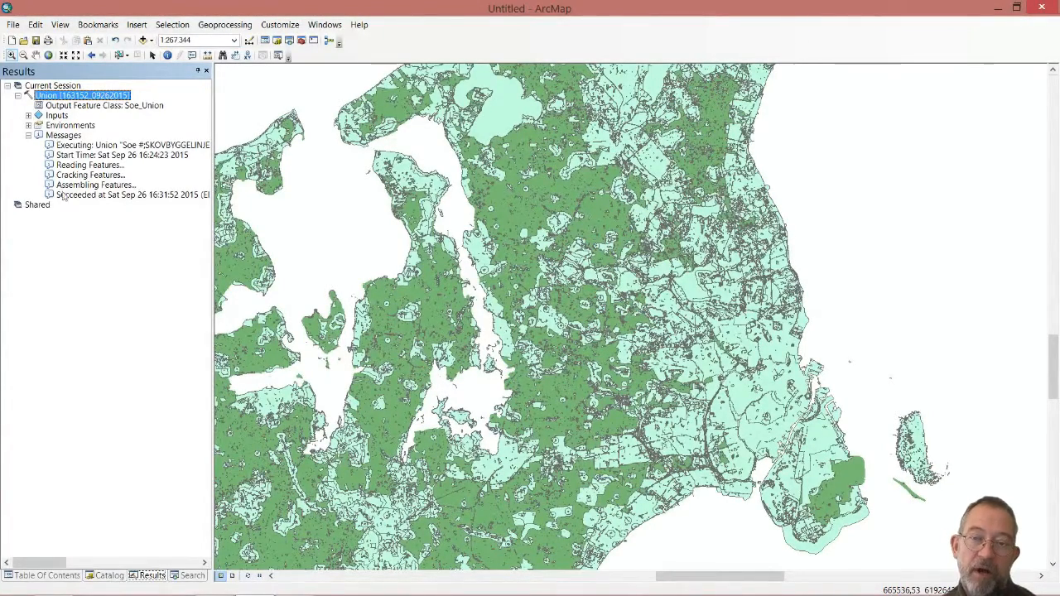
{"action": "right_click", "coordinate": [71, 135]}
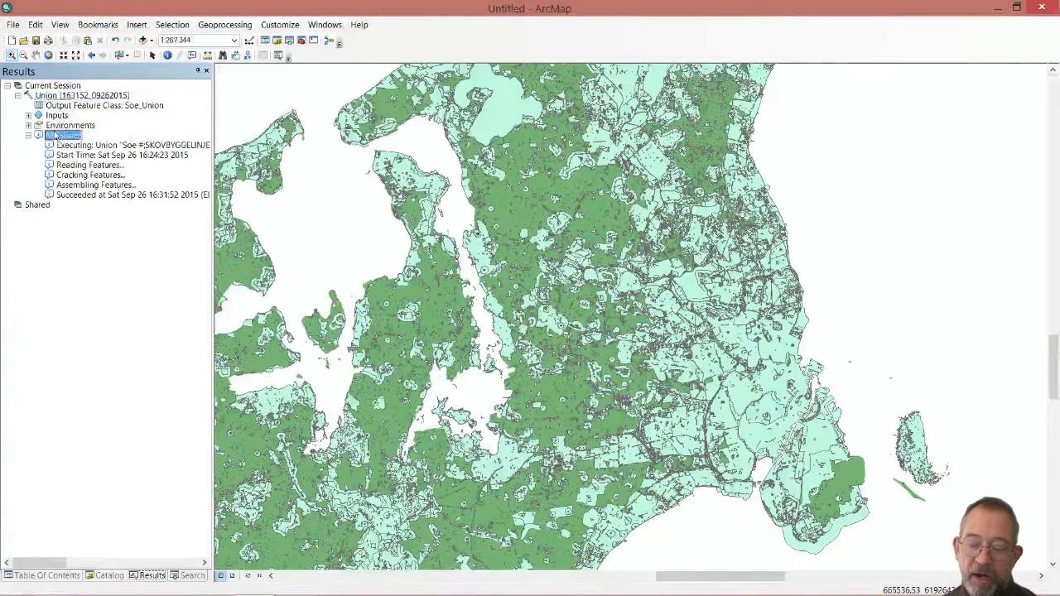
{"action": "left_click", "coordinate": [83, 152]}
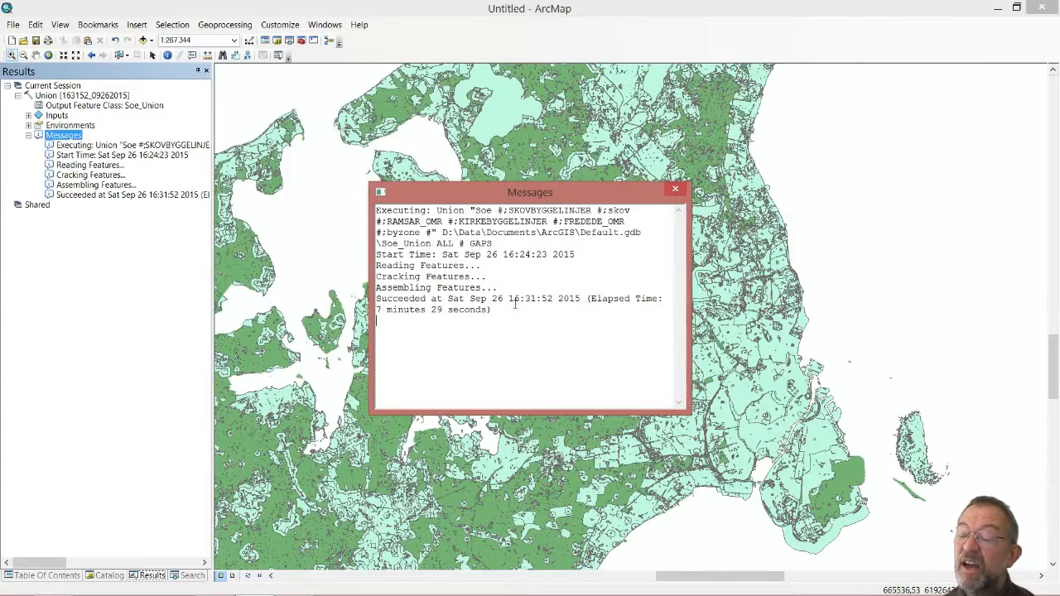
Close the Union run's messages and review the tool settings stored with that run.
{"action": "left_click", "coordinate": [676, 193]}
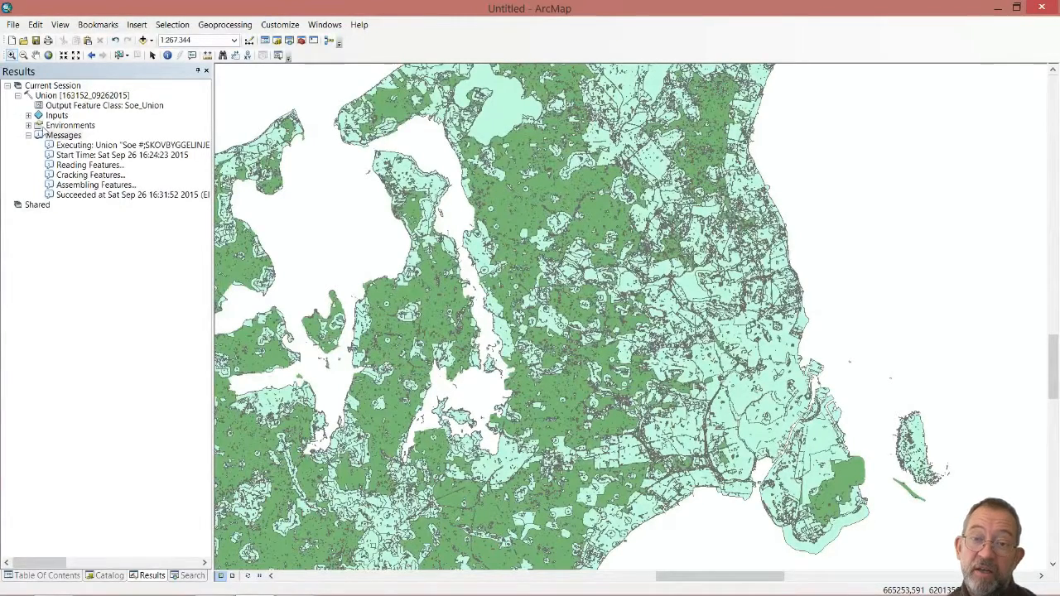
{"action": "double_click", "coordinate": [58, 98]}
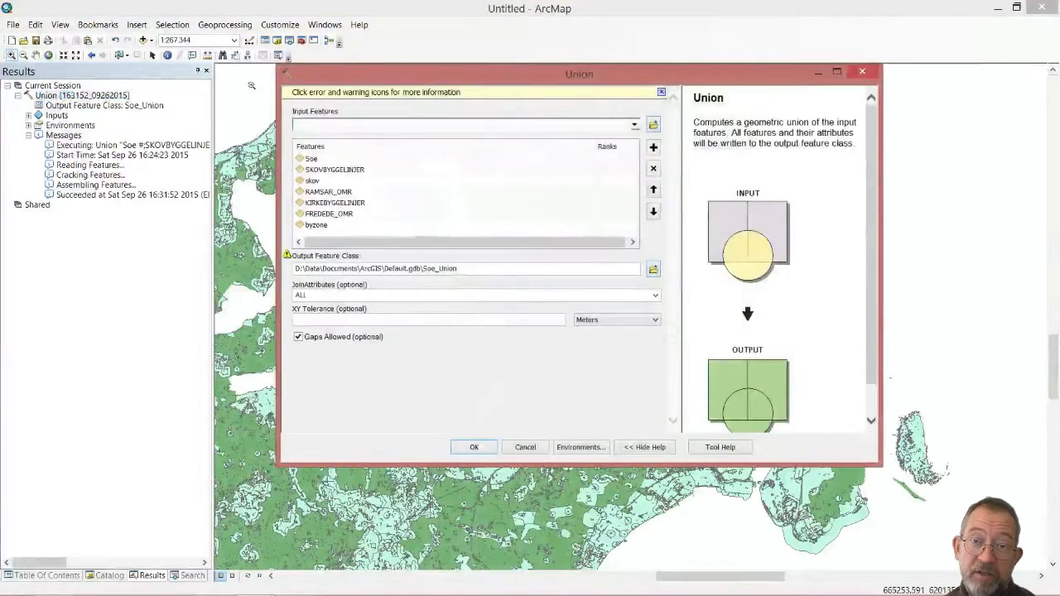
{"action": "left_click", "coordinate": [863, 72]}
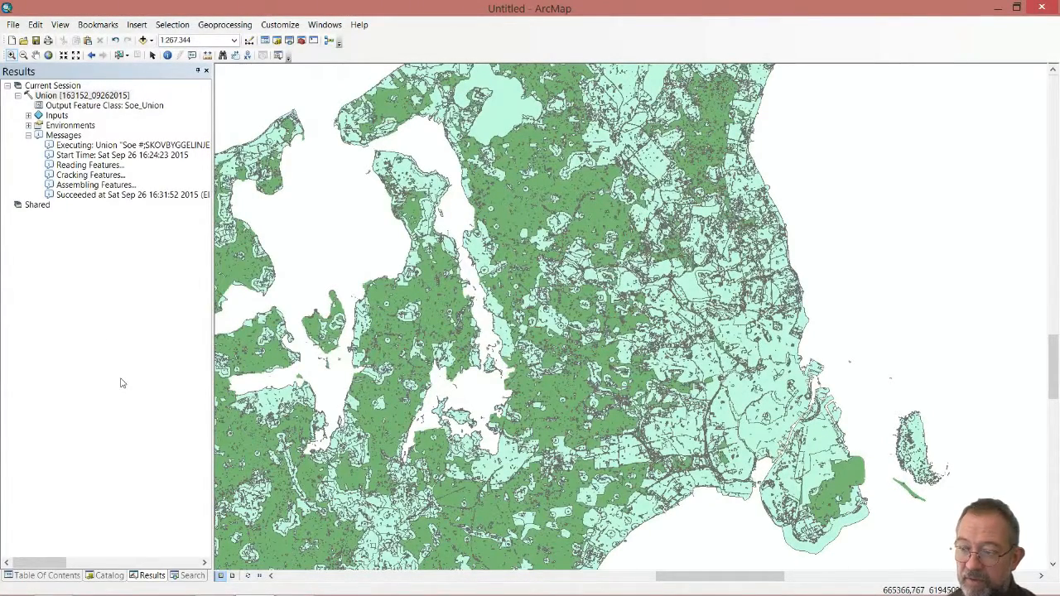
Open the attribute table of the Soe_Union layer and place it so the first fields show.
{"action": "left_click", "coordinate": [41, 576]}
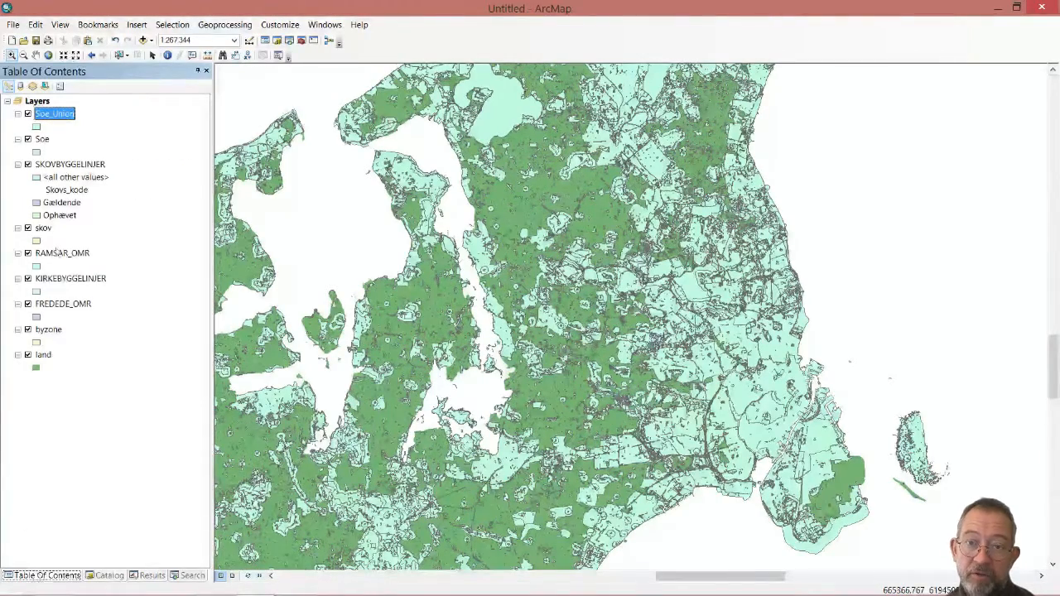
{"action": "right_click", "coordinate": [62, 117]}
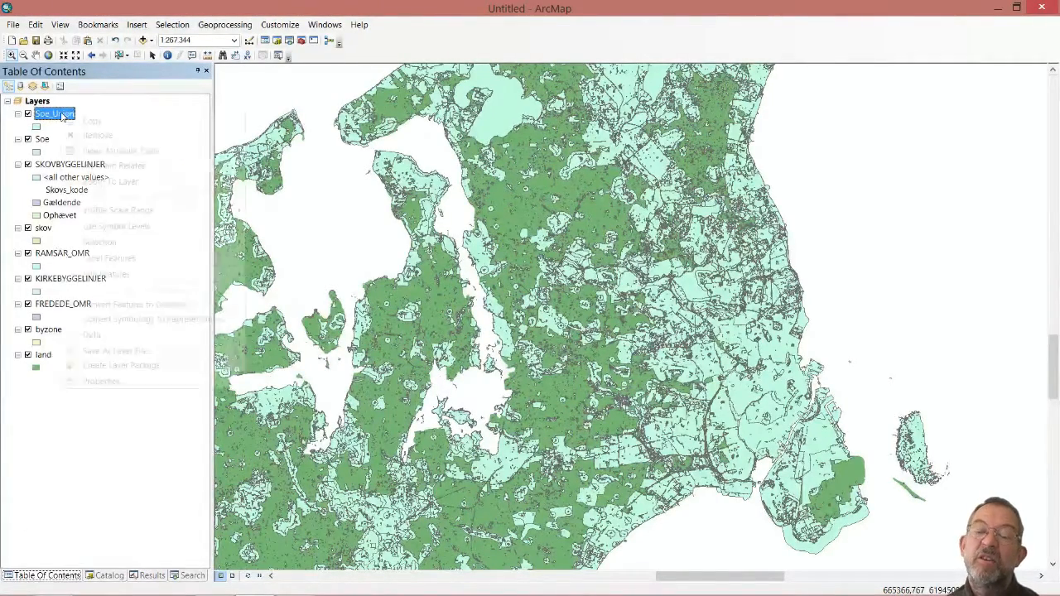
{"action": "left_click", "coordinate": [81, 148]}
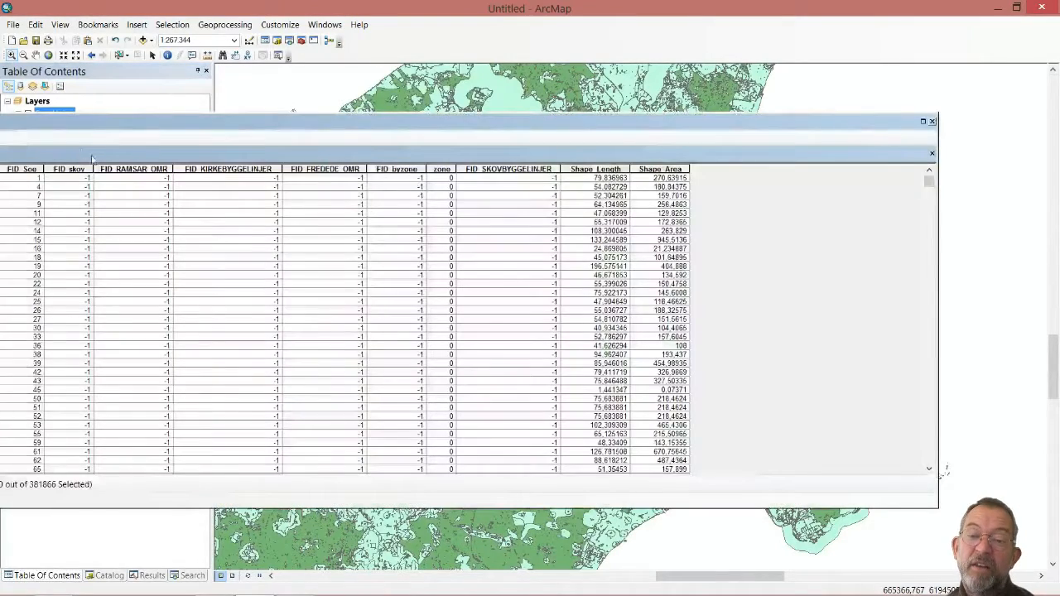
{"action": "left_click_drag", "start_coordinate": [185, 122], "coordinate": [290, 132]}
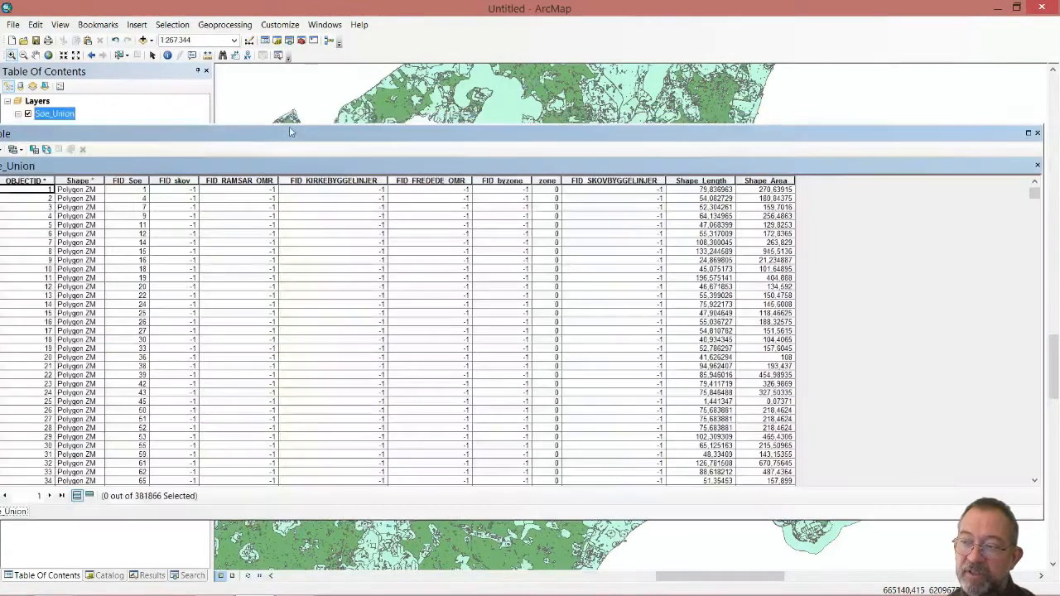
Examine the FID field of each input layer and the zone field in the Soe_Union table, column by column.
{"action": "left_click", "coordinate": [126, 181]}
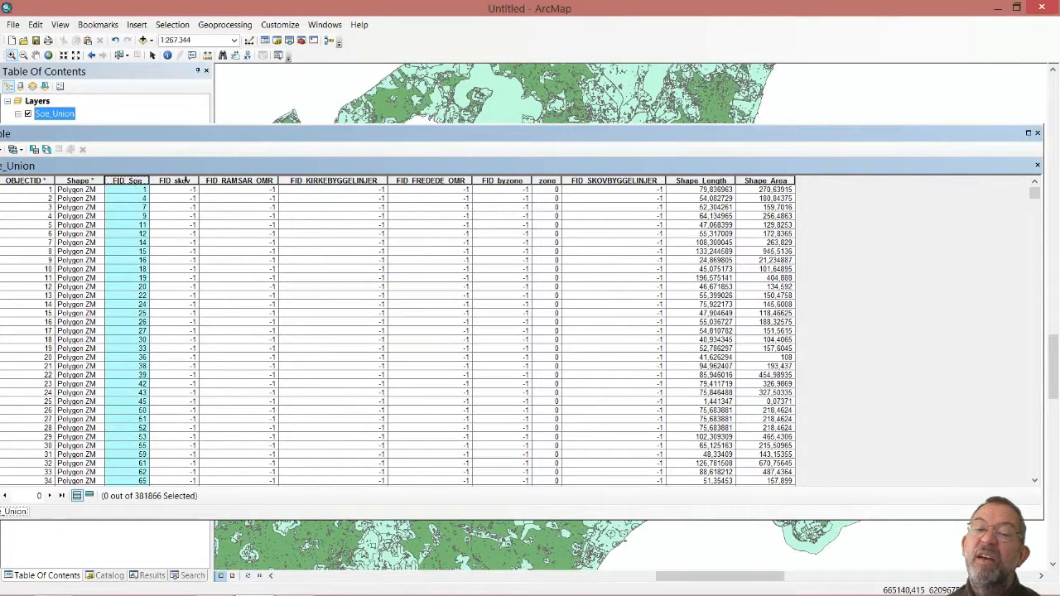
{"action": "left_click", "coordinate": [185, 181]}
{"action": "left_click", "coordinate": [239, 180]}
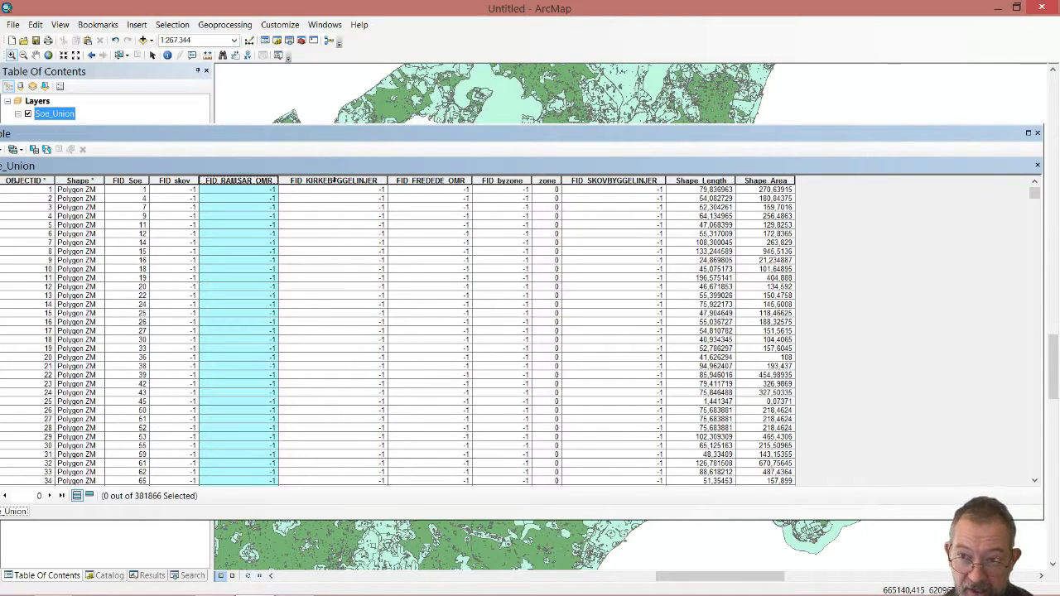
{"action": "left_click", "coordinate": [335, 181]}
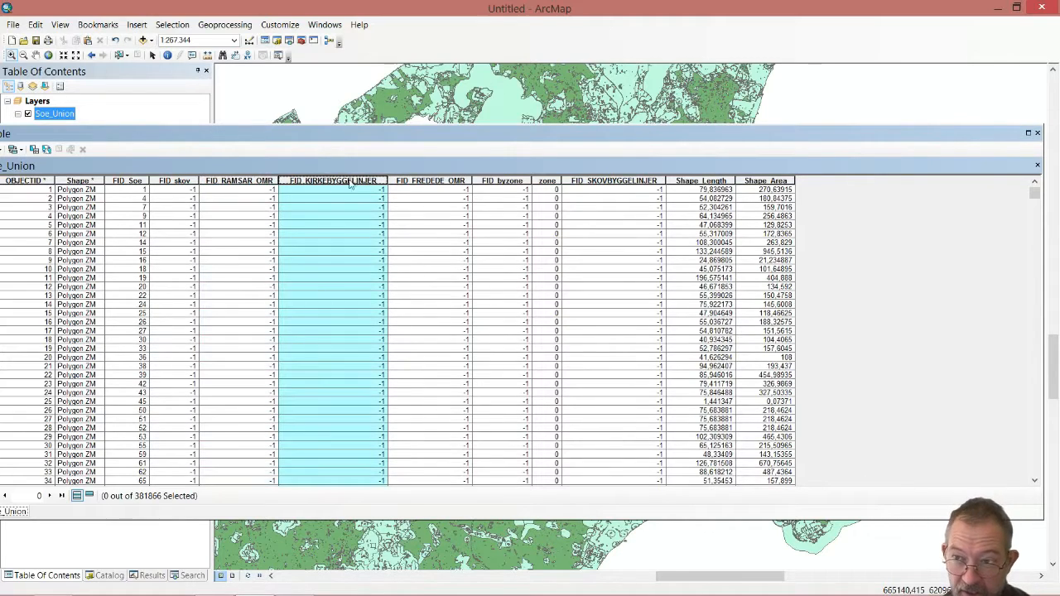
{"action": "left_click", "coordinate": [438, 181]}
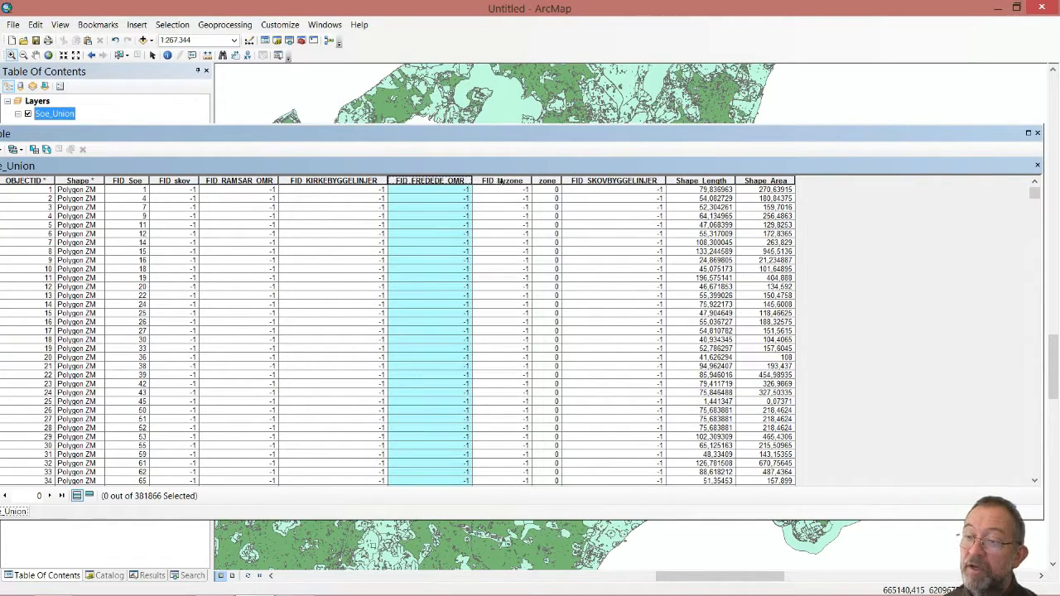
{"action": "left_click", "coordinate": [501, 181]}
{"action": "left_click", "coordinate": [542, 184], "text": "ctrl"}
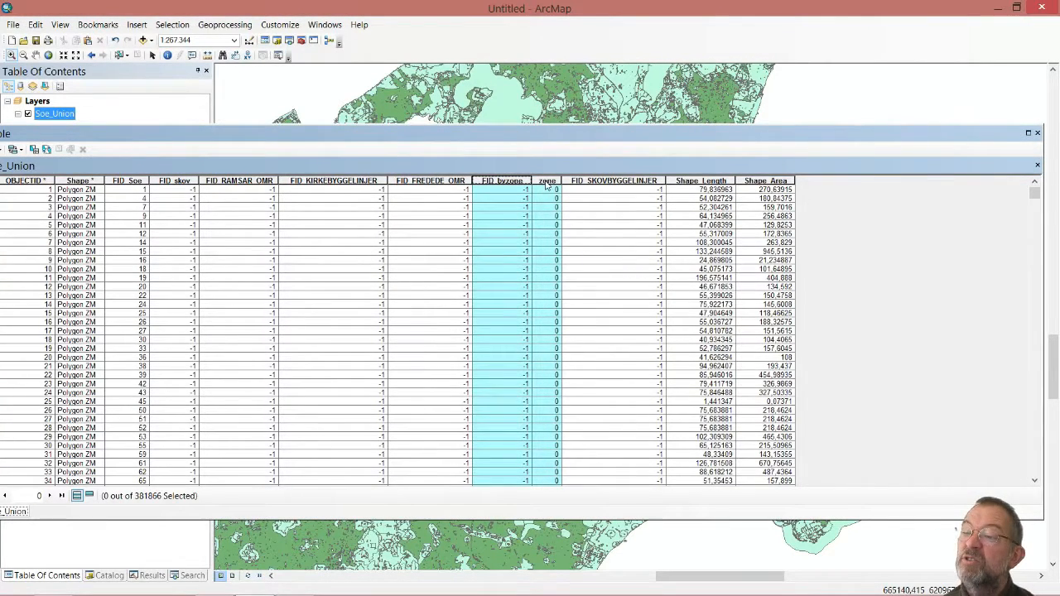
{"action": "left_click", "coordinate": [607, 180]}
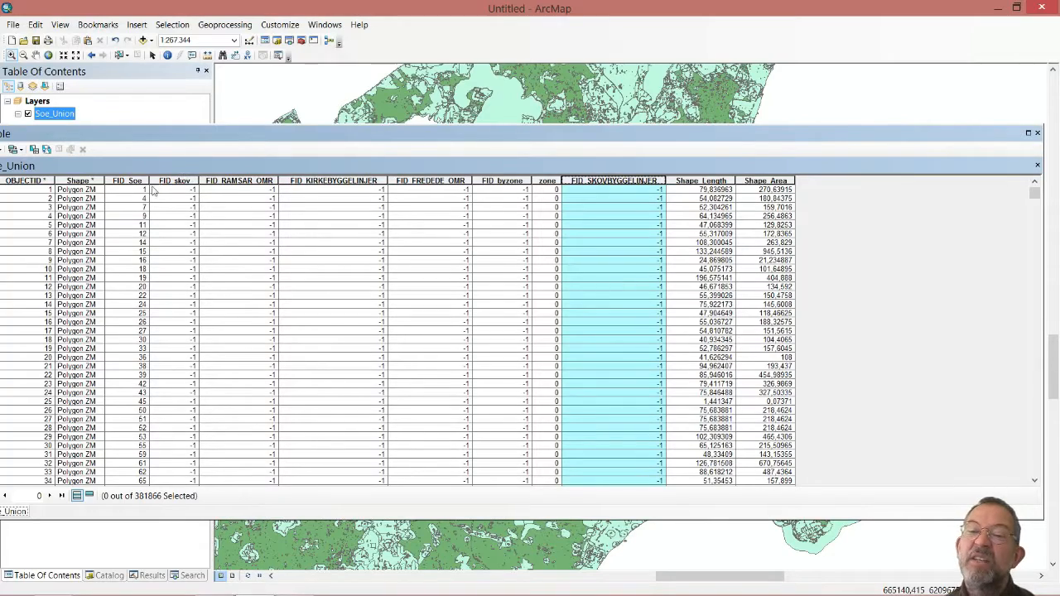
Select the record with OBJECTID 6 in the Soe_Union table and clear the selection again.
{"action": "left_click_drag", "start_coordinate": [131, 137], "coordinate": [272, 145]}
{"action": "left_click", "coordinate": [147, 242]}
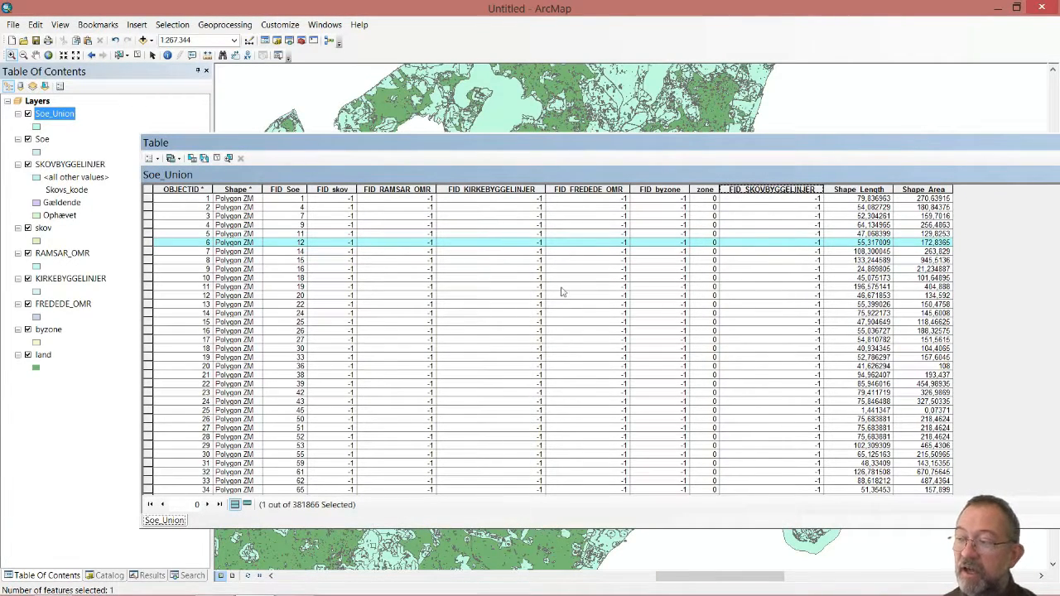
{"action": "left_click_drag", "start_coordinate": [862, 150], "coordinate": [710, 146]}
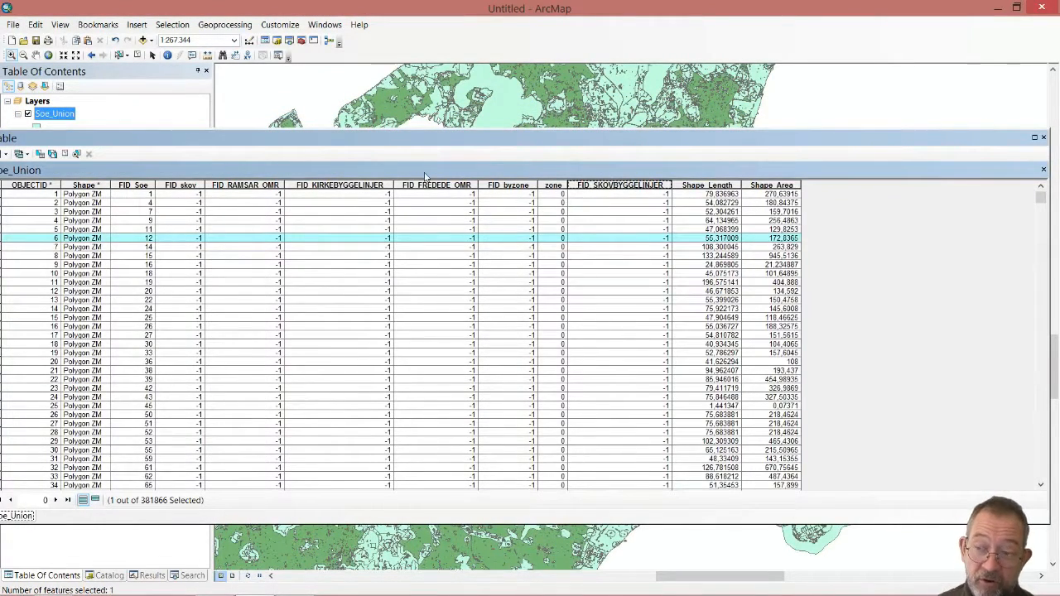
{"action": "left_click_drag", "start_coordinate": [234, 142], "coordinate": [296, 118]}
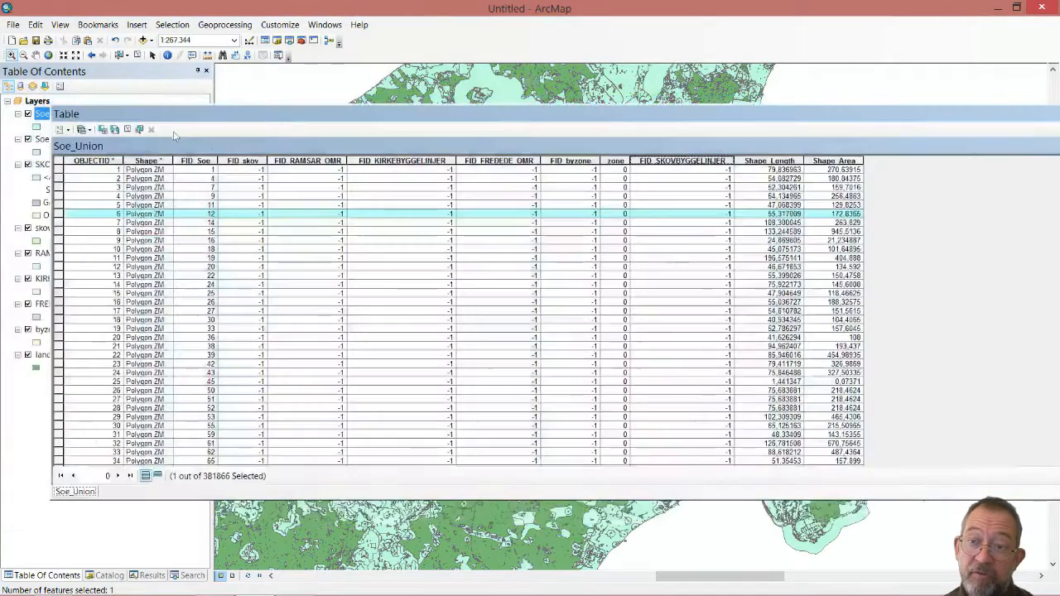
{"action": "left_click", "coordinate": [139, 55]}
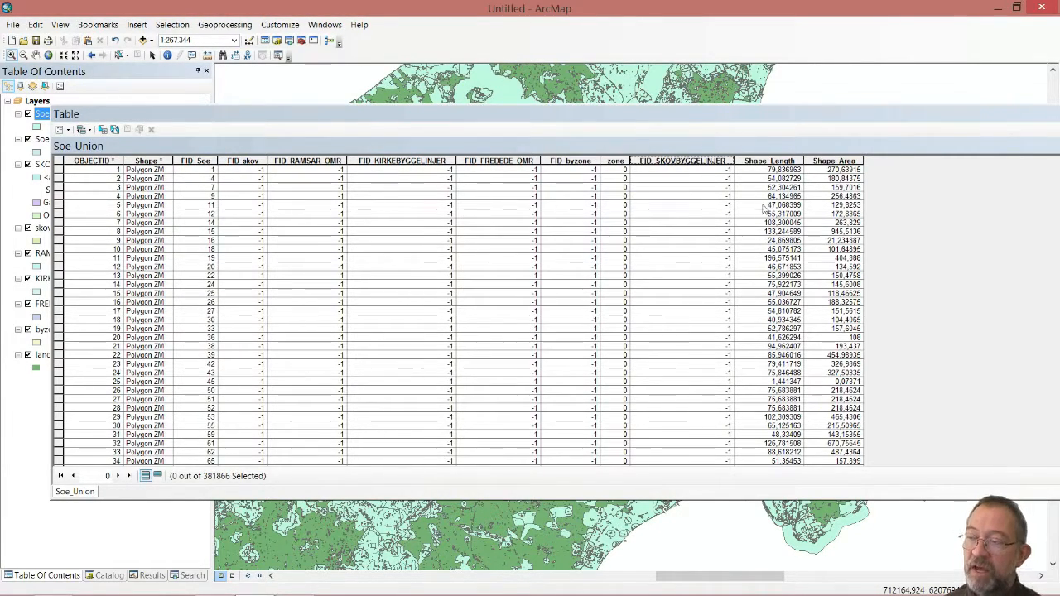
Start adding a field to the Soe_Union table and name it Rest_type.
{"action": "left_click", "coordinate": [765, 160]}
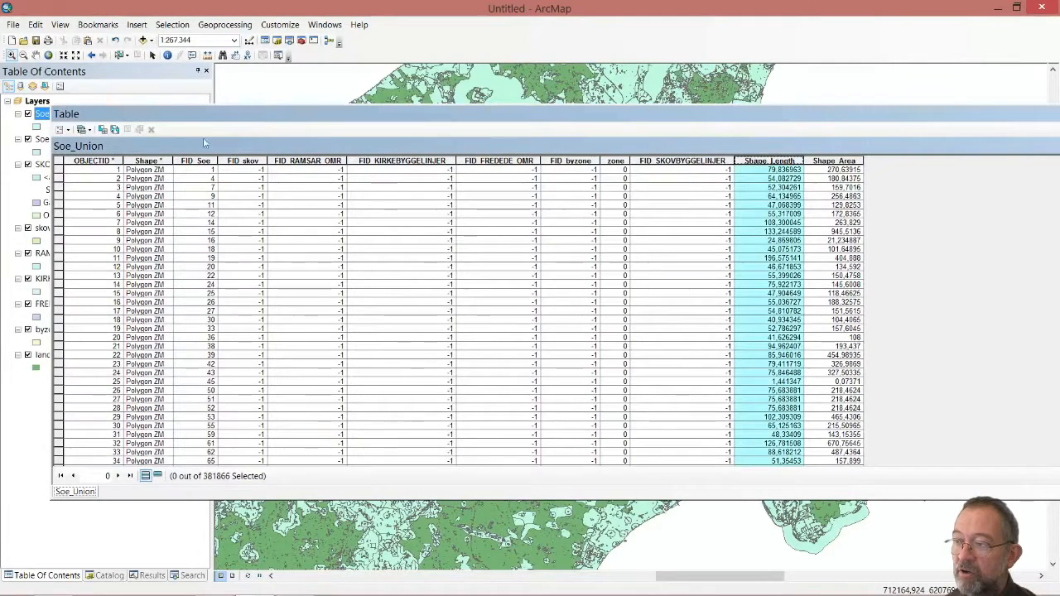
{"action": "left_click", "coordinate": [64, 130]}
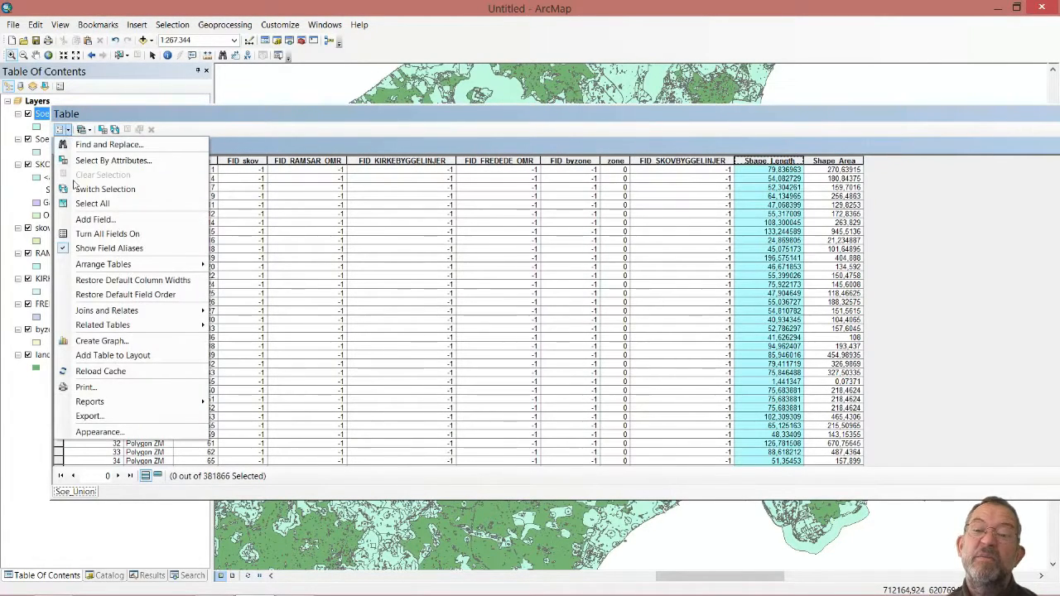
{"action": "left_click", "coordinate": [82, 217]}
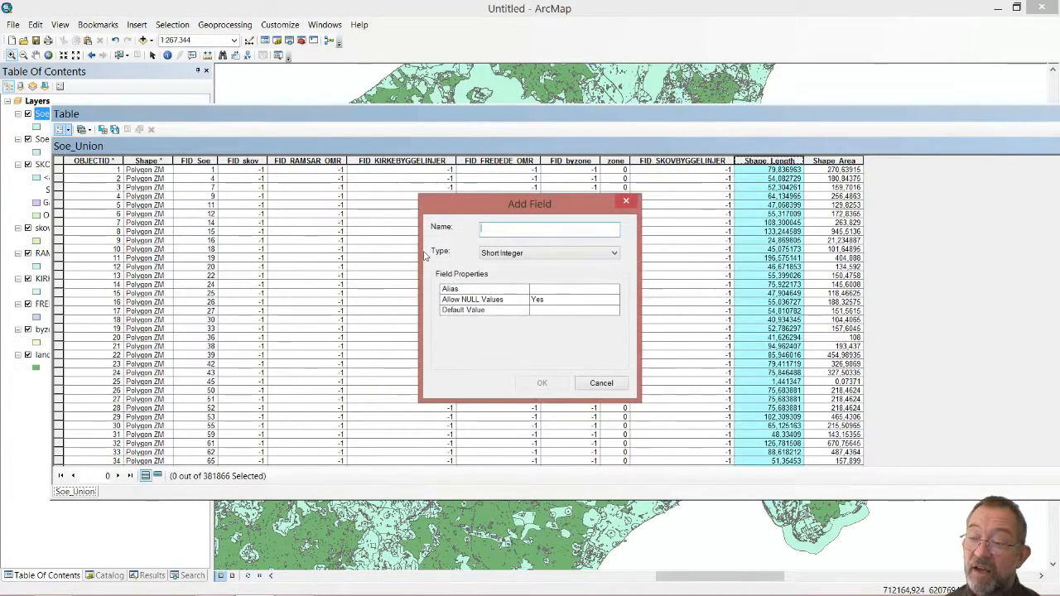
{"action": "type", "text": "Ty"}
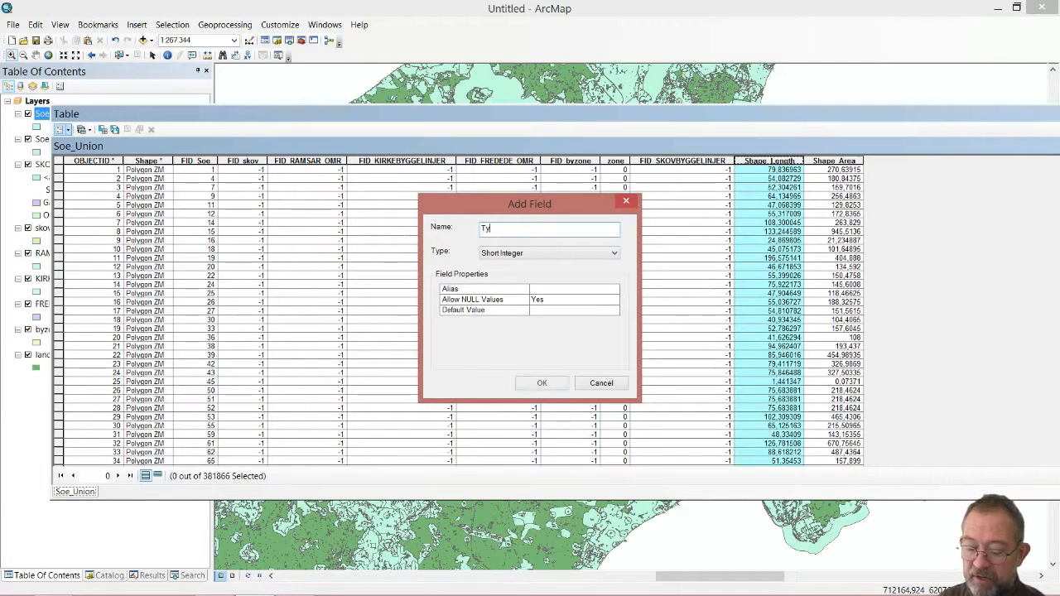
{"action": "key", "text": "BackSpace"}
{"action": "key", "text": "BackSpace"}
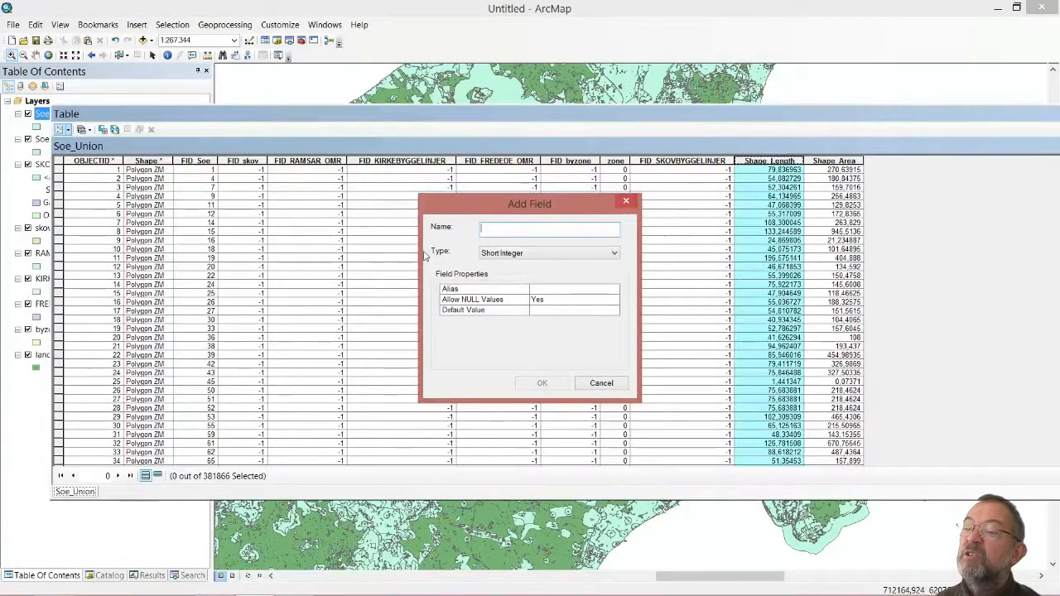
{"action": "type", "text": "Rest"}
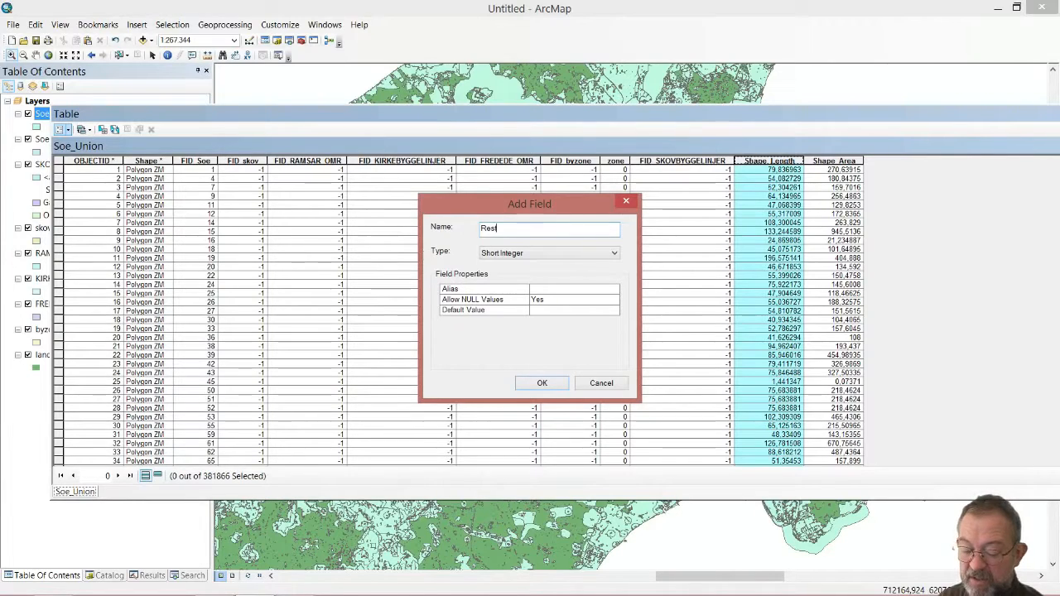
{"action": "type", "text": "_type"}
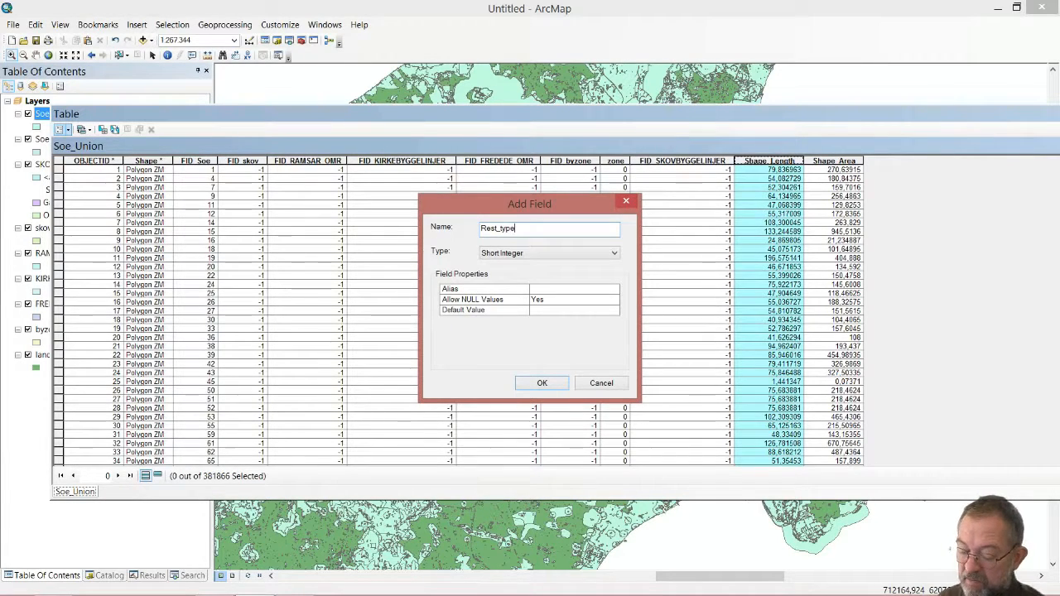
Set the Rest_type field's type to Text with a length of 100 and add it to the table.
{"action": "left_click", "coordinate": [551, 253]}
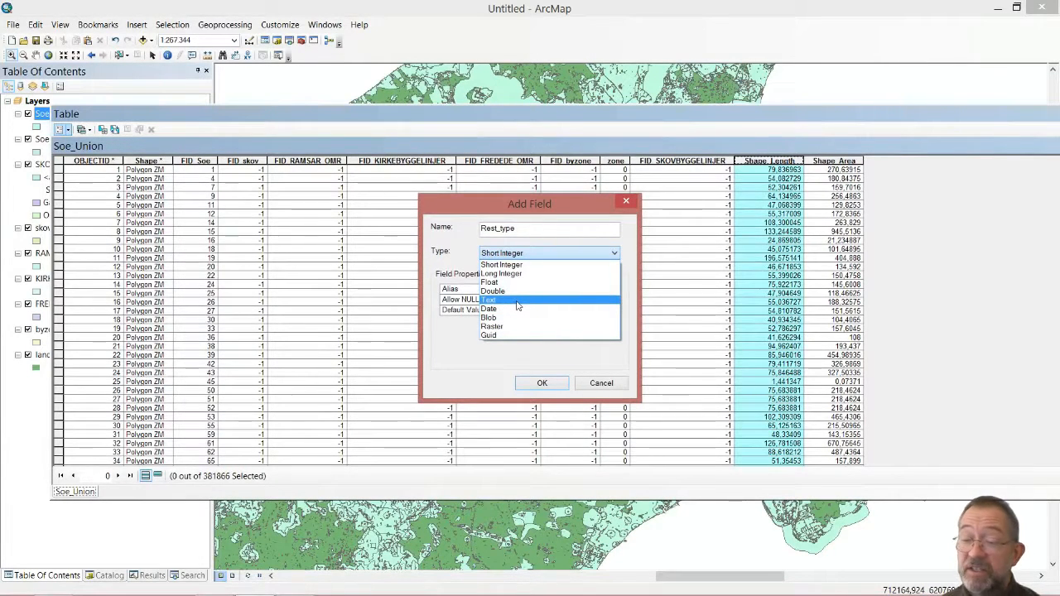
{"action": "left_click", "coordinate": [517, 305]}
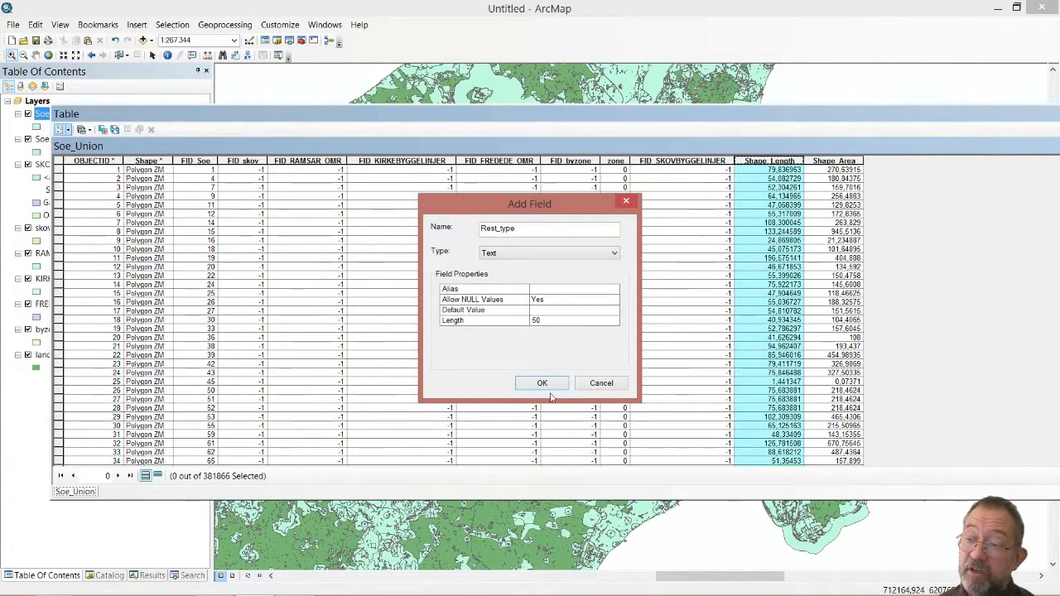
{"action": "left_click", "coordinate": [557, 324]}
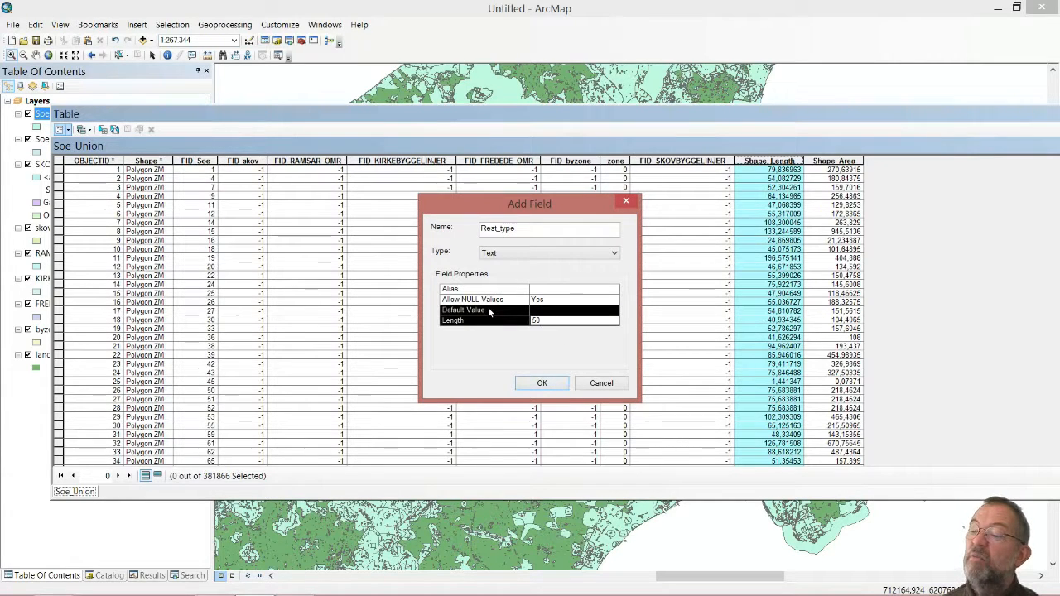
{"action": "double_click", "coordinate": [538, 323]}
{"action": "type", "text": "100"}
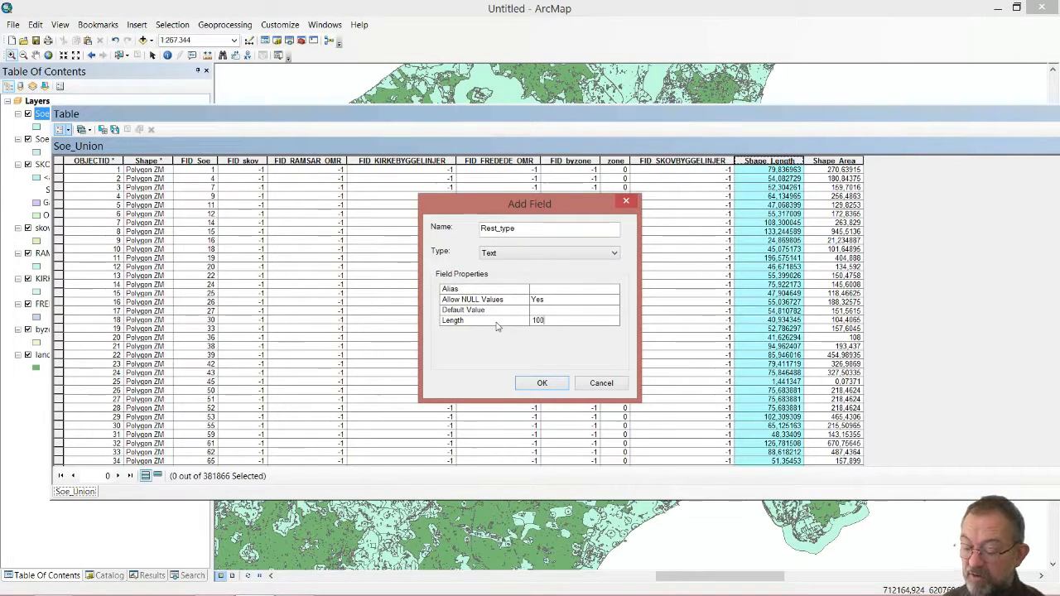
{"action": "left_click", "coordinate": [543, 384]}
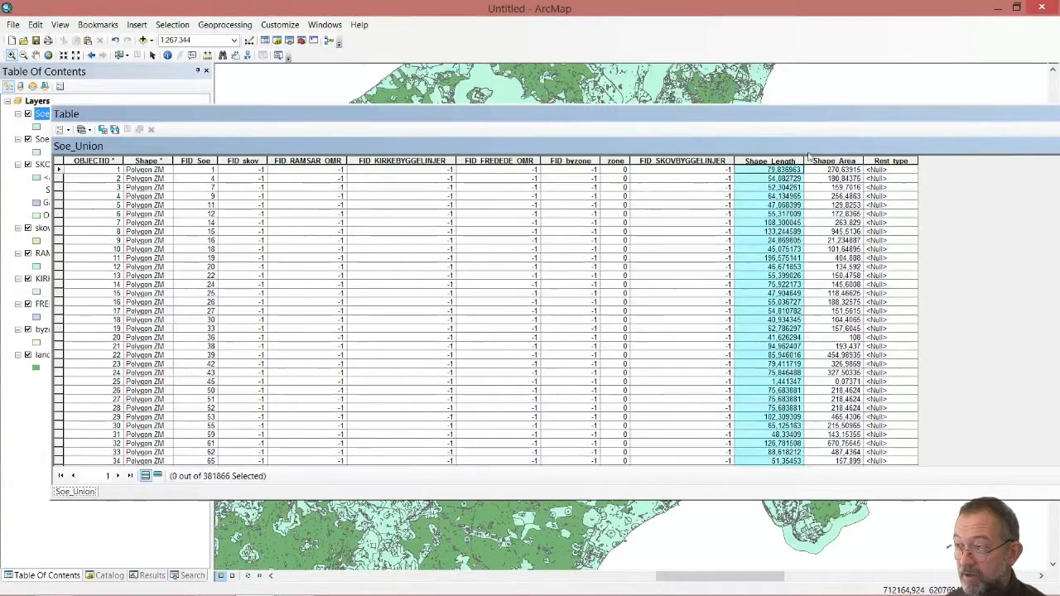
Narrow the attribute table window and reposition it so all fields including Rest_type fit on screen.
{"action": "left_click_drag", "start_coordinate": [865, 116], "coordinate": [836, 151]}
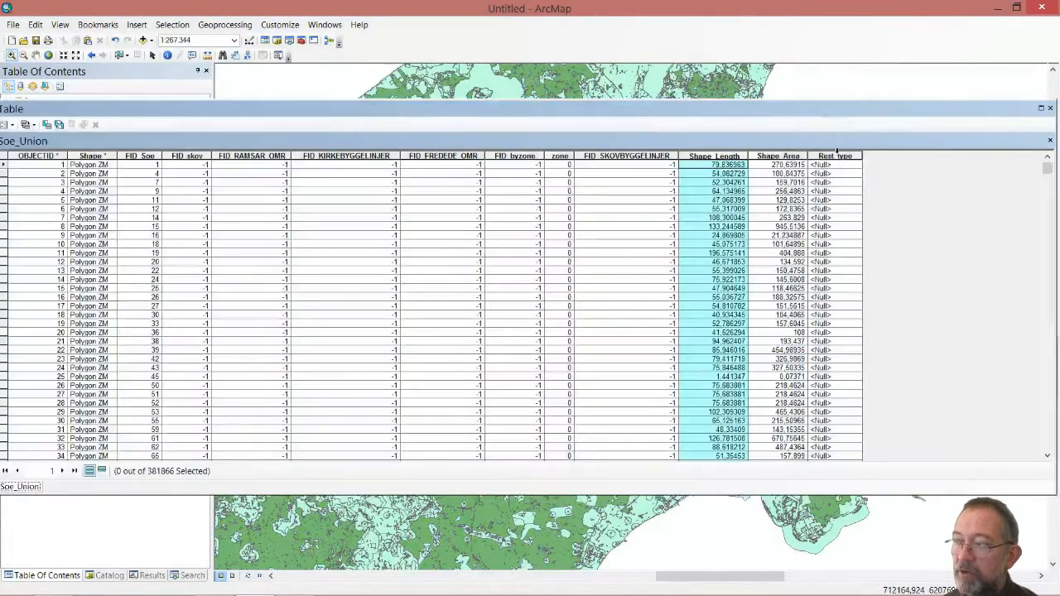
{"action": "left_click_drag", "start_coordinate": [994, 111], "coordinate": [877, 154]}
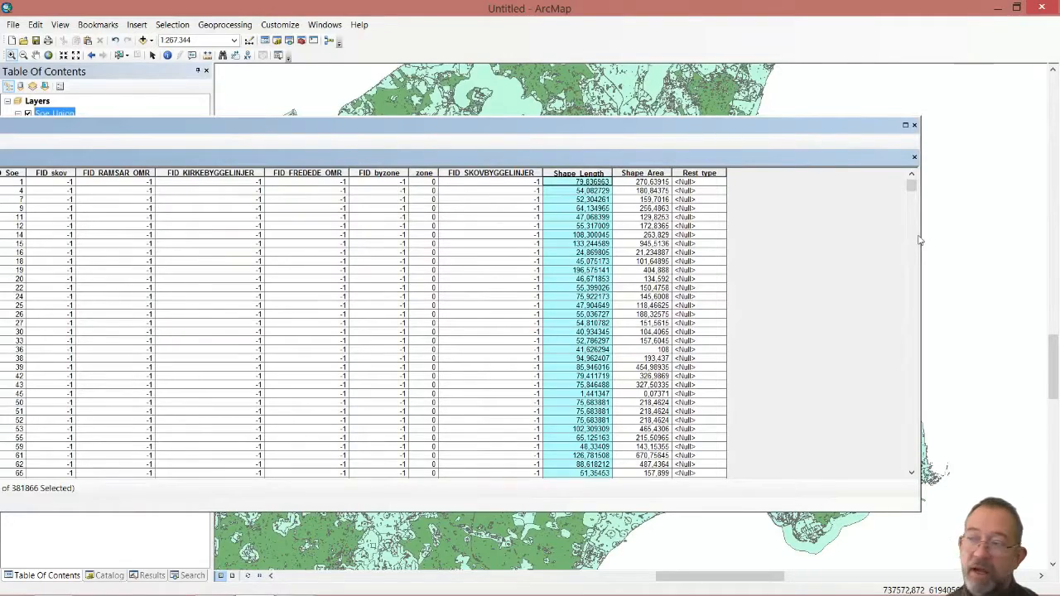
{"action": "left_click_drag", "start_coordinate": [920, 233], "coordinate": [744, 188]}
{"action": "left_click_drag", "start_coordinate": [687, 125], "coordinate": [891, 125]}
Calculate the Rest_type field as an empty string ("") for all records in the Soe_Union table.
{"action": "left_click", "coordinate": [899, 174]}
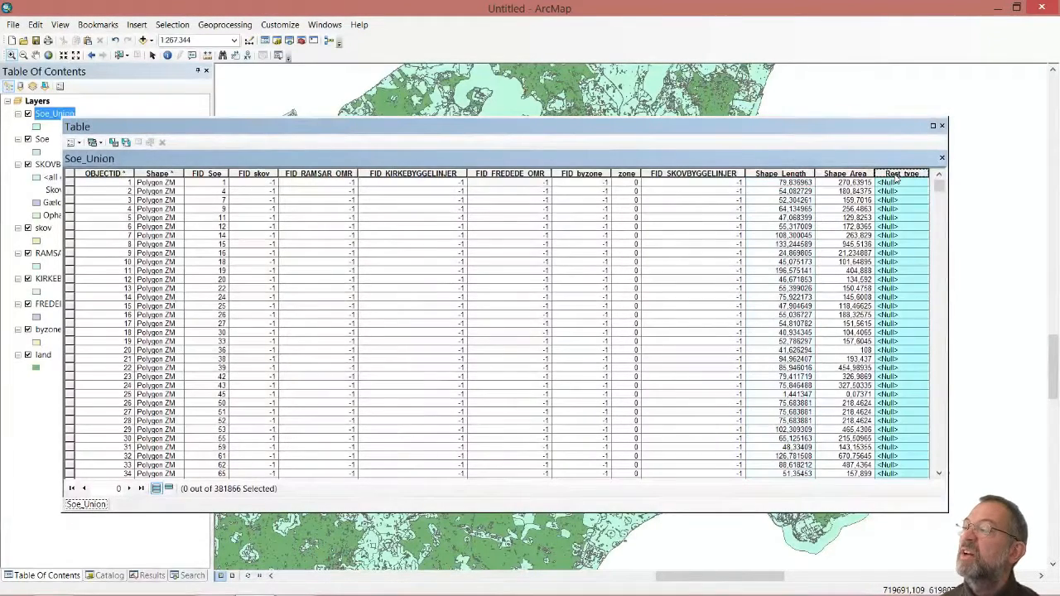
{"action": "right_click", "coordinate": [897, 175]}
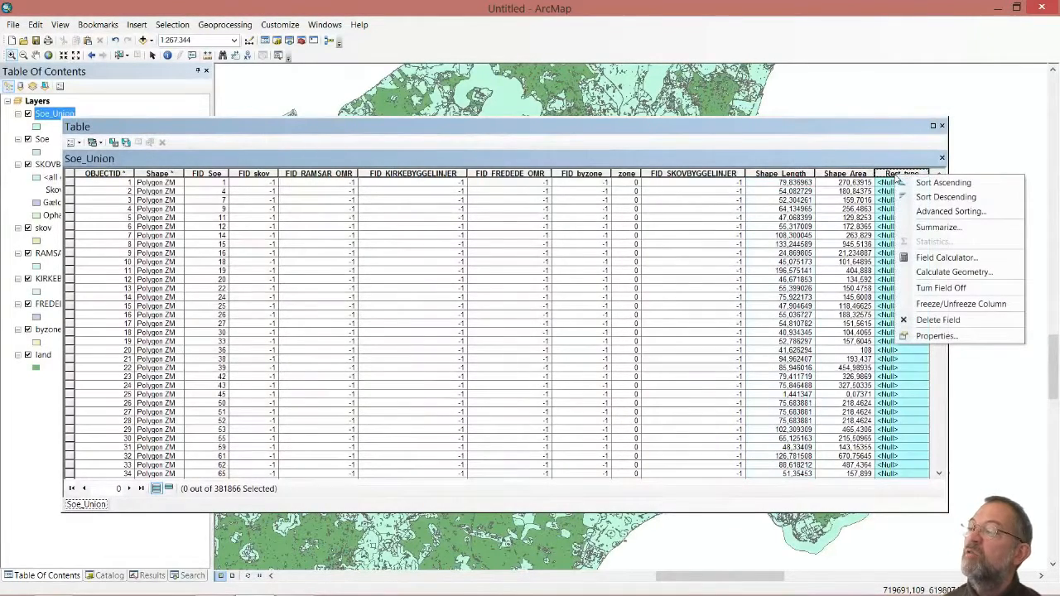
{"action": "left_click", "coordinate": [911, 257]}
{"action": "left_click", "coordinate": [513, 336]}
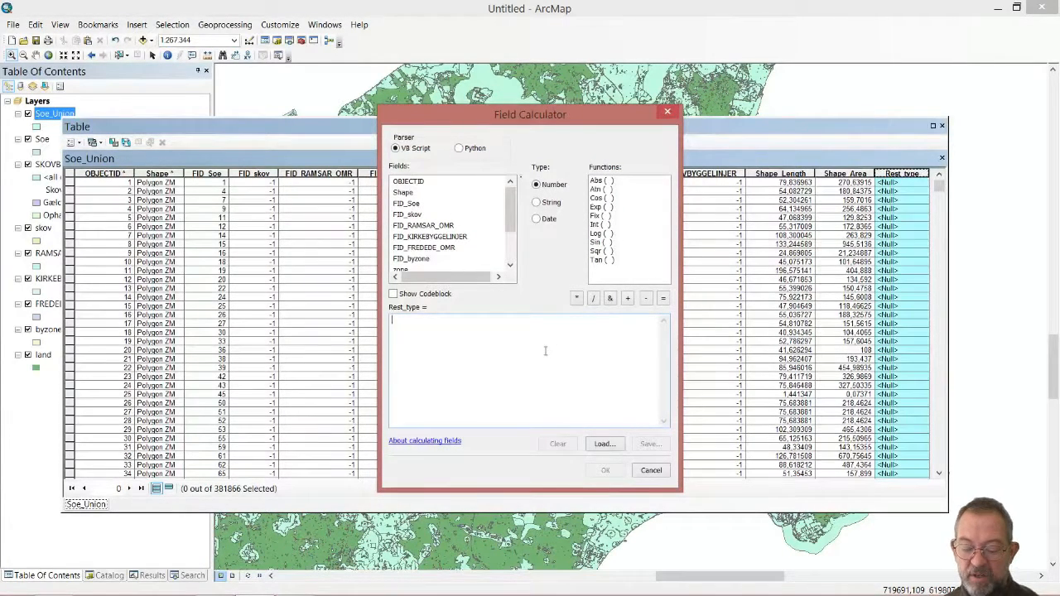
{"action": "type", "text": "\"\""}
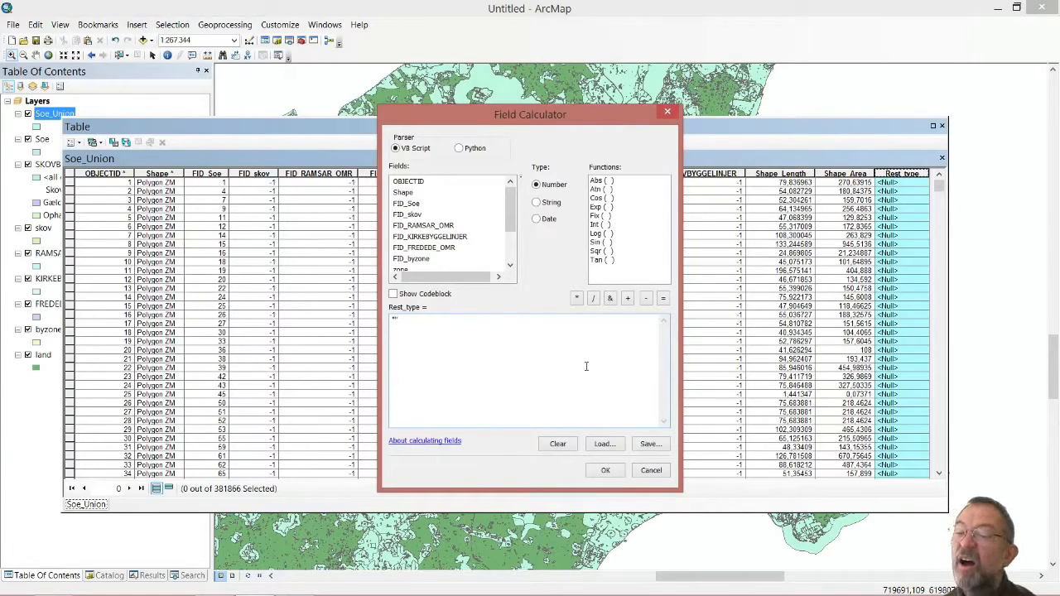
{"action": "left_click", "coordinate": [604, 472]}
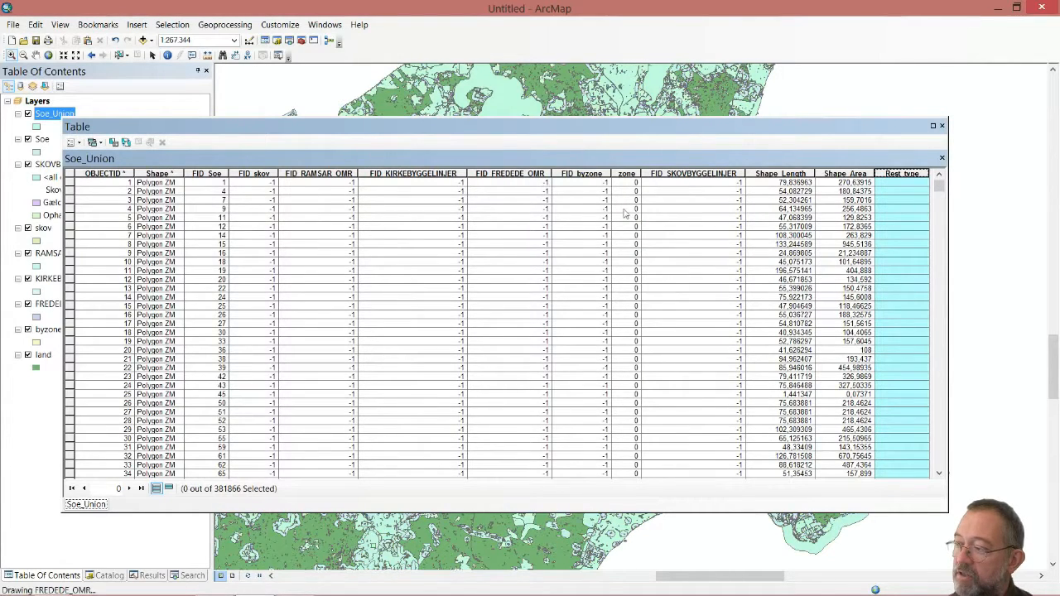
Select the Soe_Union records by attributes with FID_Soe > 0 and correct the applied condition to FID_Soe >= 0.
{"action": "left_click", "coordinate": [176, 26]}
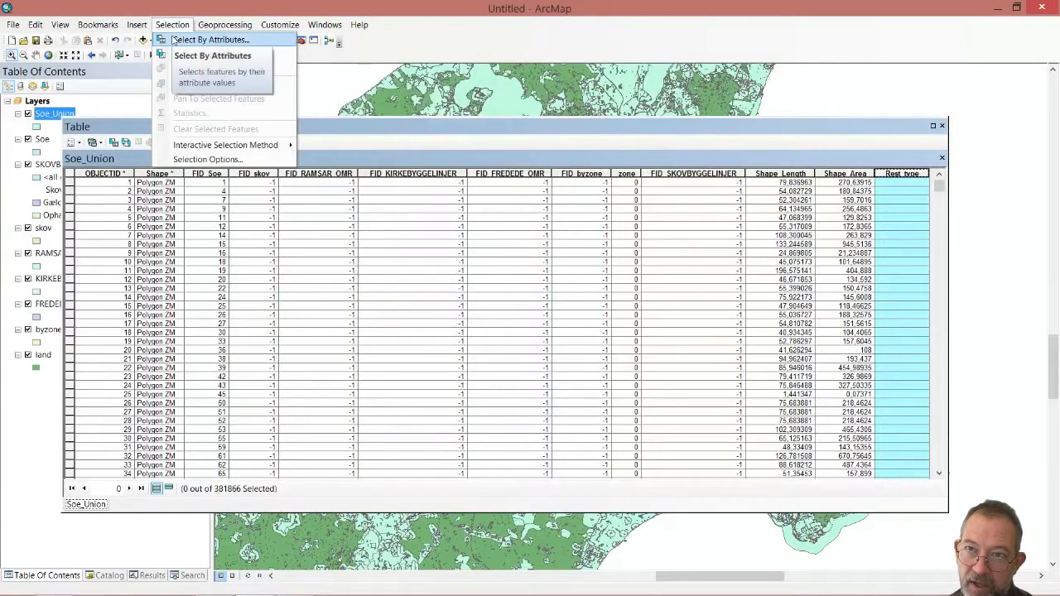
{"action": "left_click", "coordinate": [190, 40]}
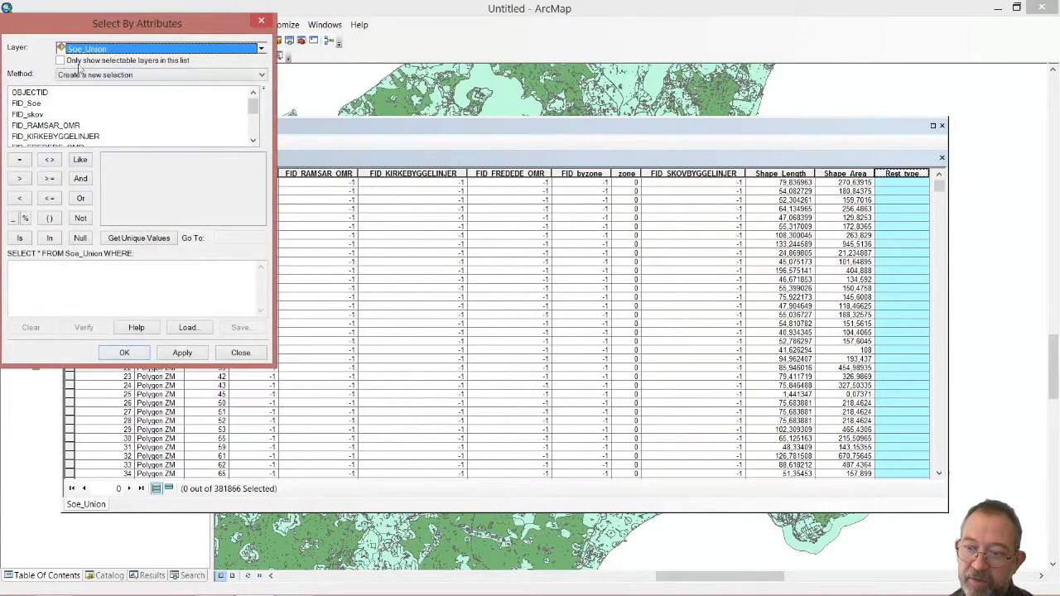
{"action": "left_click_drag", "start_coordinate": [136, 34], "coordinate": [324, 65]}
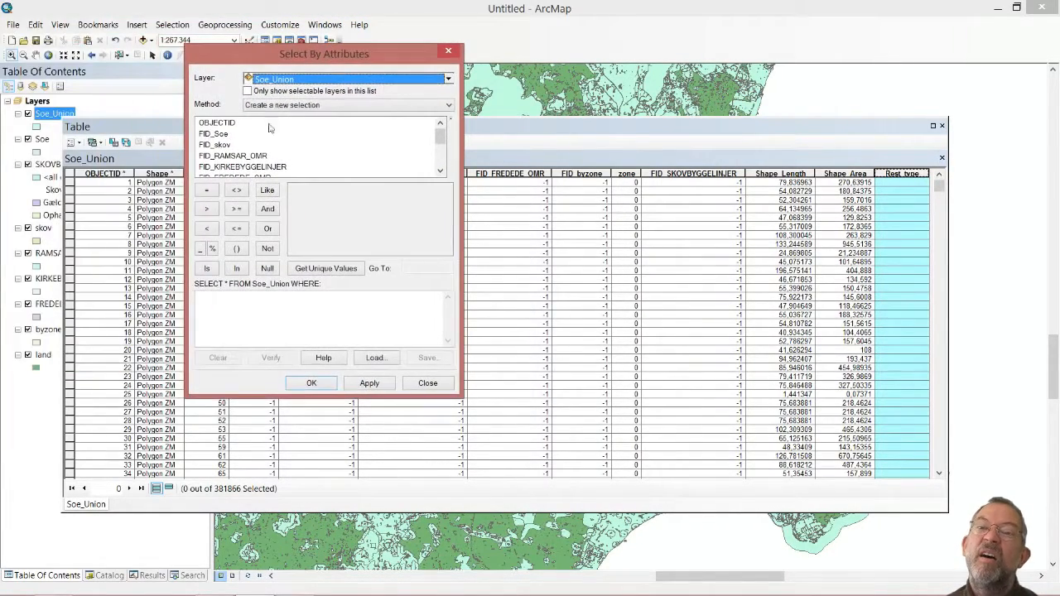
{"action": "double_click", "coordinate": [217, 135]}
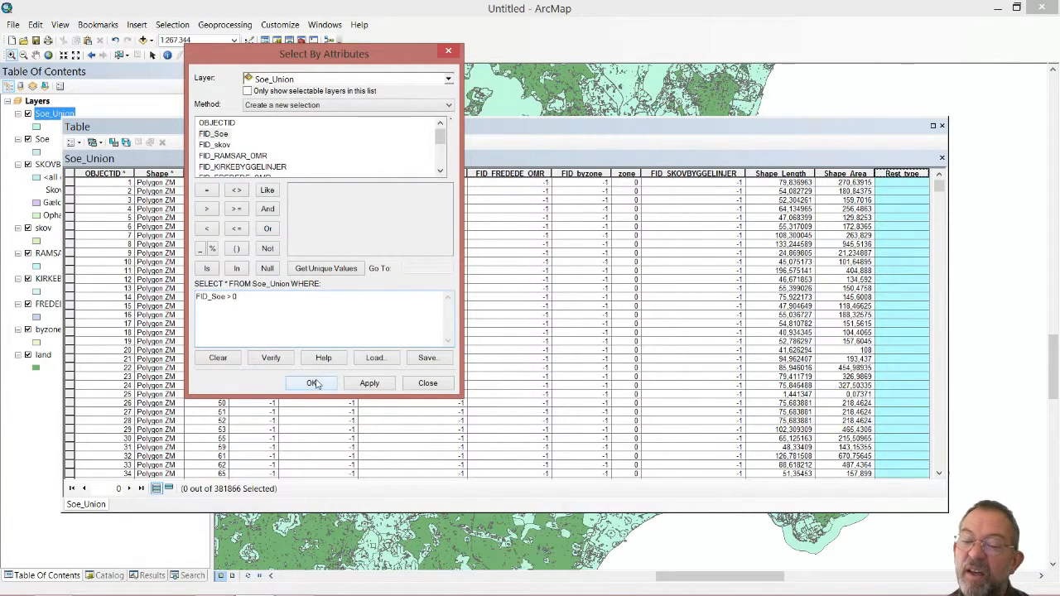
{"action": "left_click", "coordinate": [370, 383]}
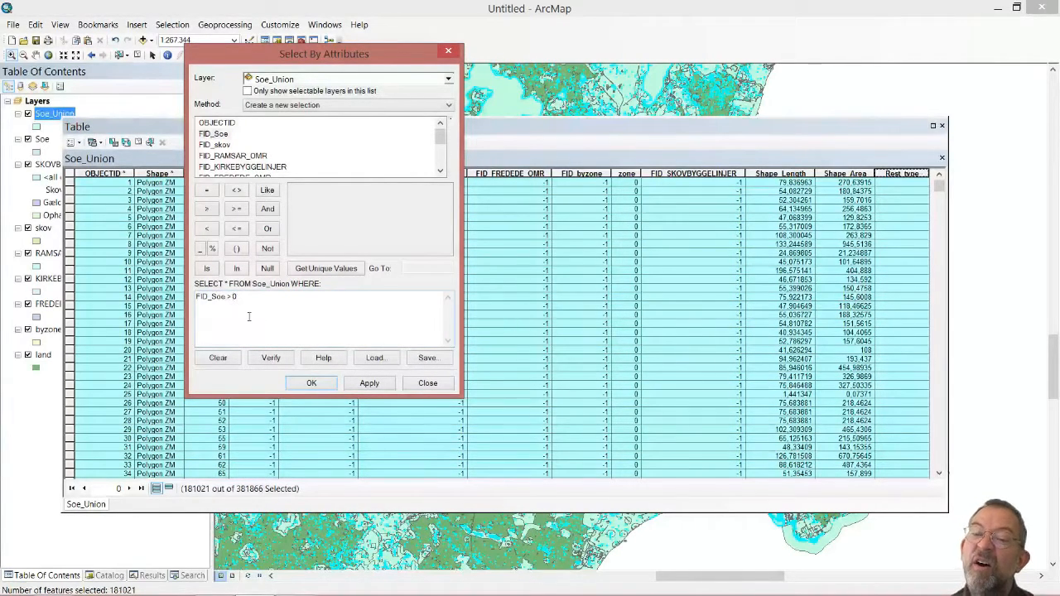
{"action": "type", "text": "="}
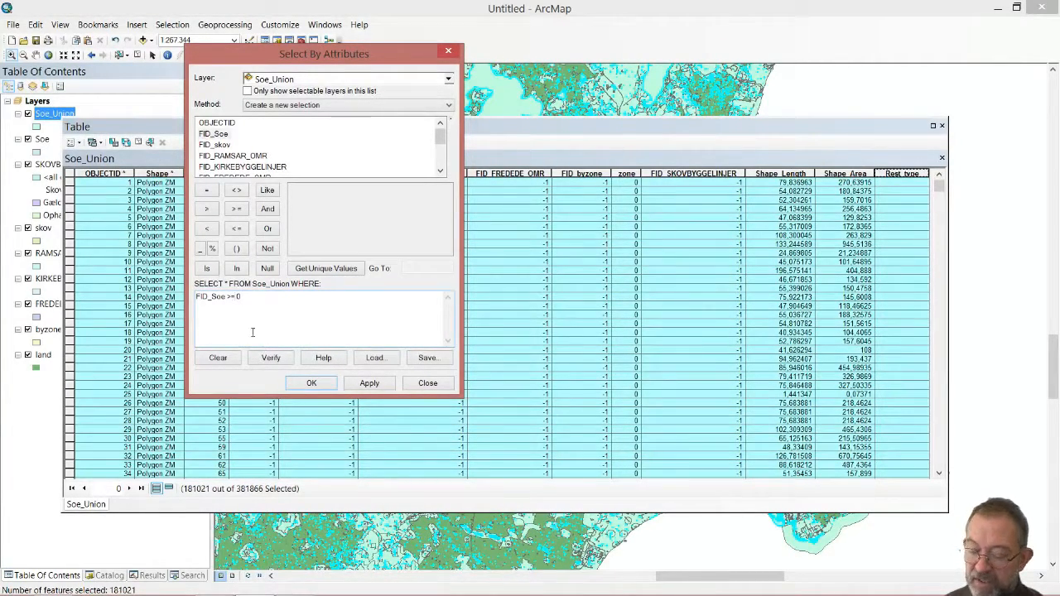
{"action": "left_click", "coordinate": [370, 384]}
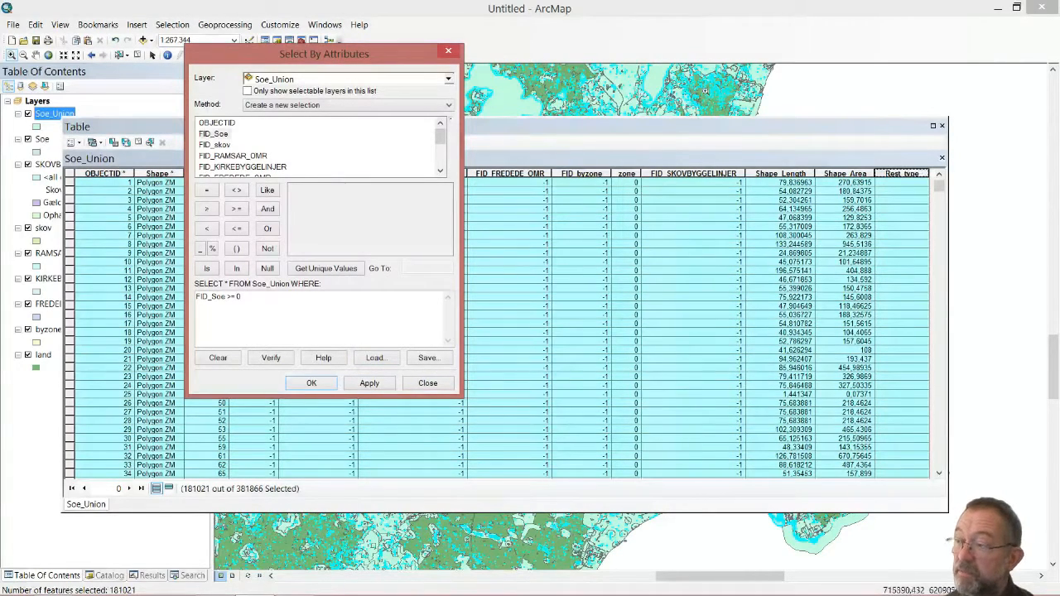
Calculate Rest_type for the selected lake records with the expression [Rest_type] & "Lake_".
{"action": "left_click", "coordinate": [719, 139]}
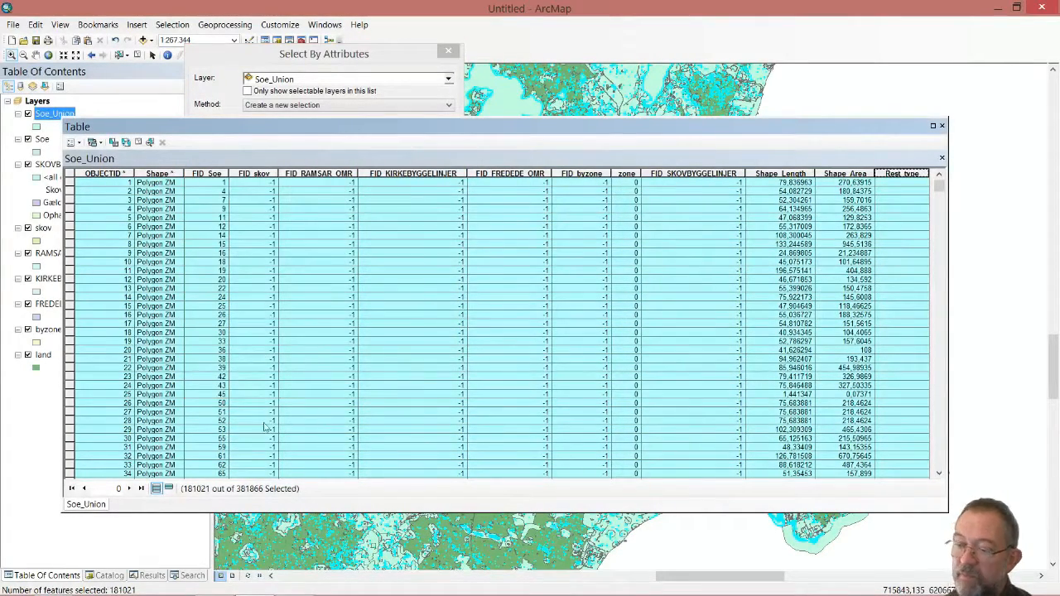
{"action": "right_click", "coordinate": [909, 176]}
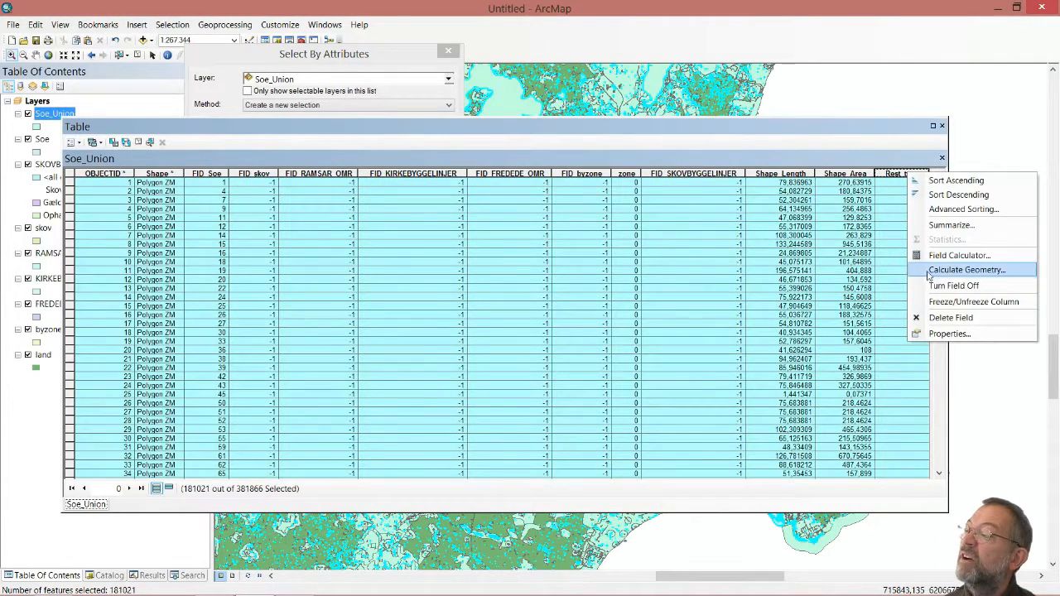
{"action": "left_click", "coordinate": [944, 256]}
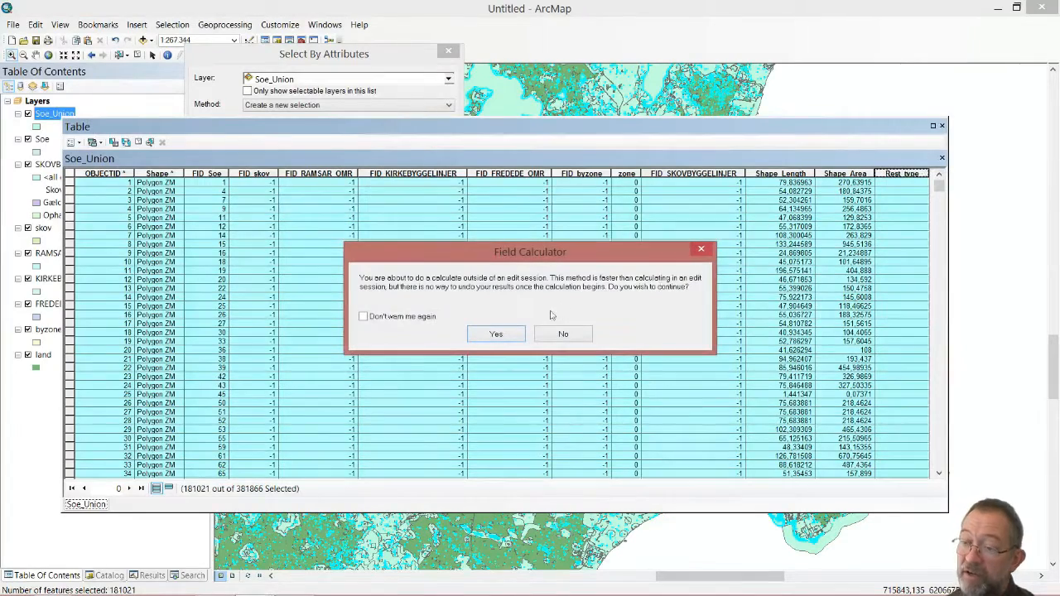
{"action": "left_click", "coordinate": [497, 333]}
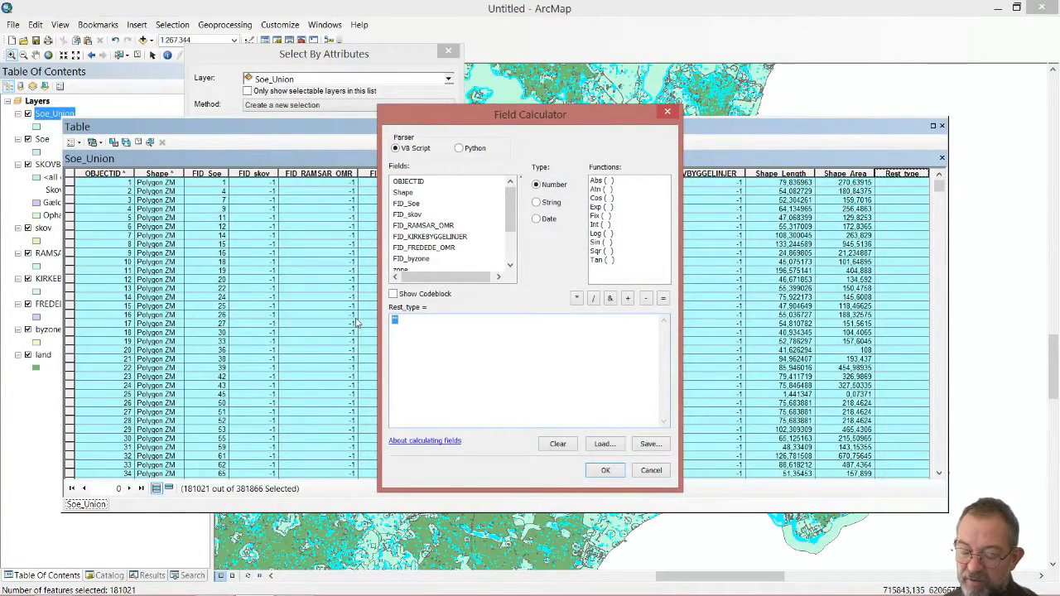
{"action": "key", "text": "BackSpace"}
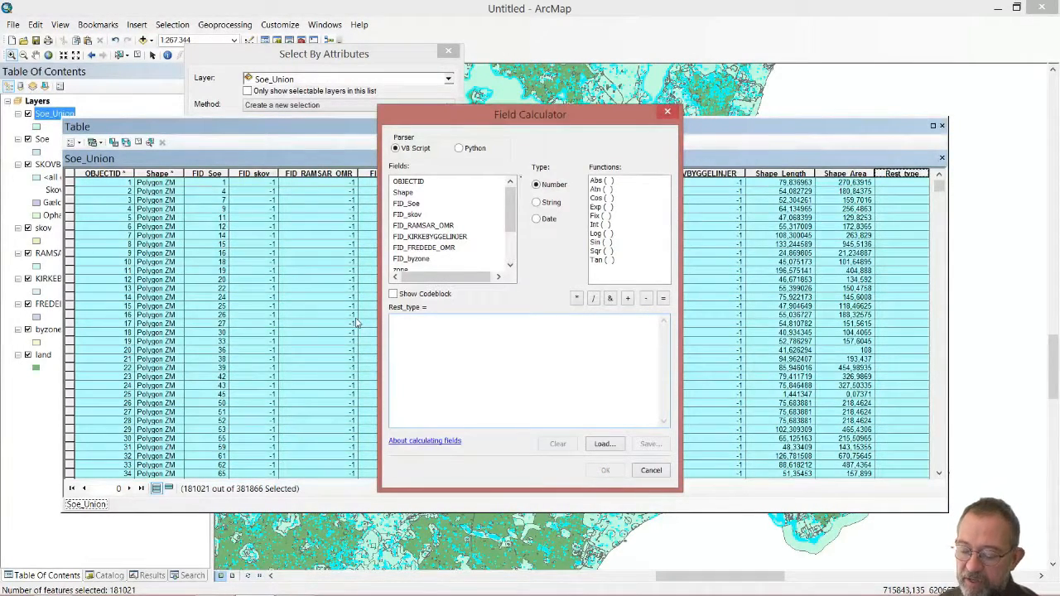
{"action": "scroll", "coordinate": [448, 244], "scroll_direction": "down", "scroll_amount": 2}
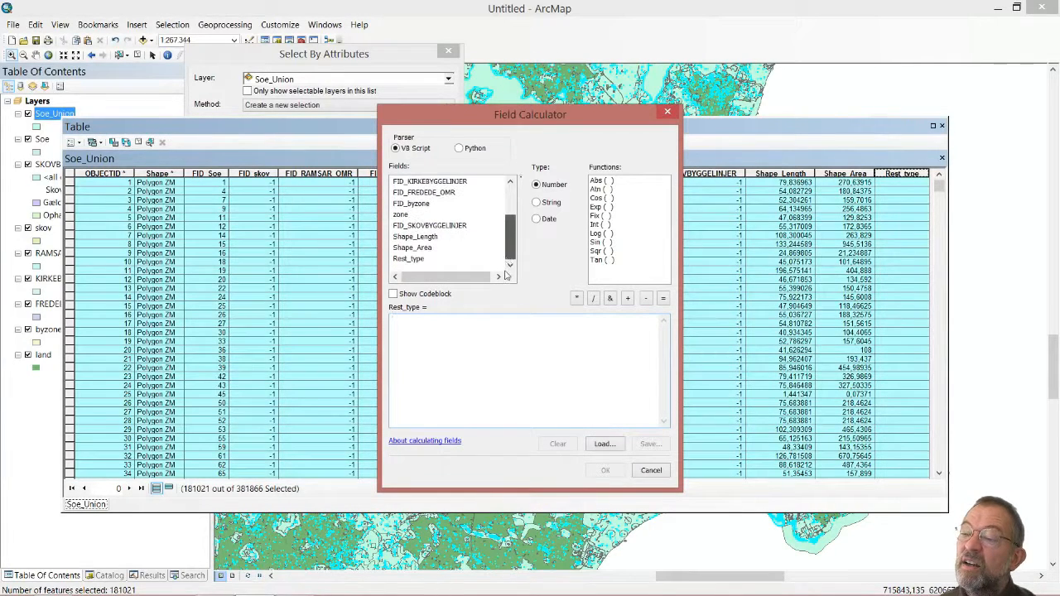
{"action": "double_click", "coordinate": [407, 259]}
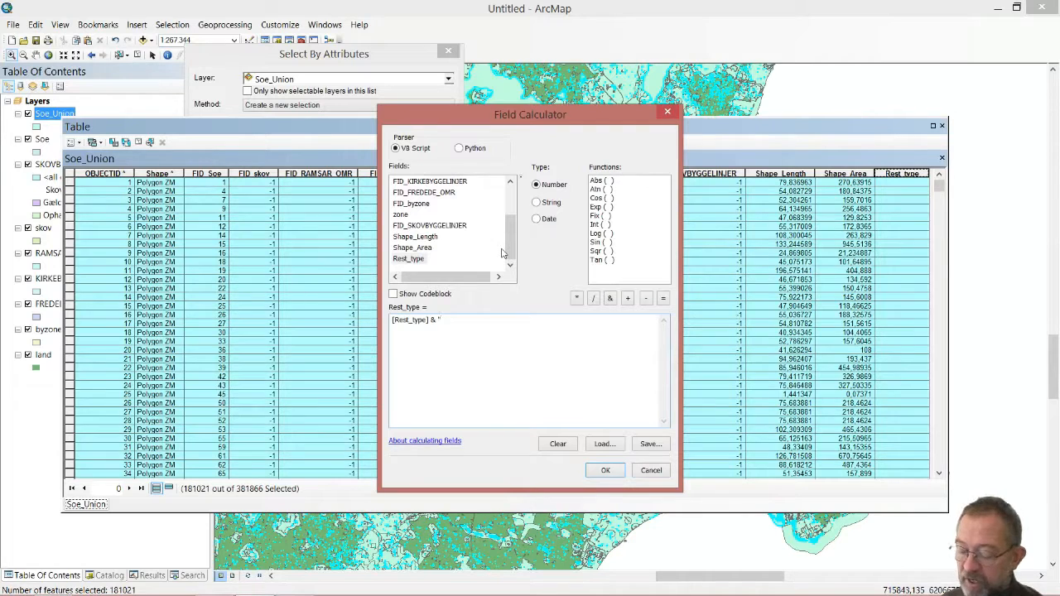
{"action": "type", "text": "La"}
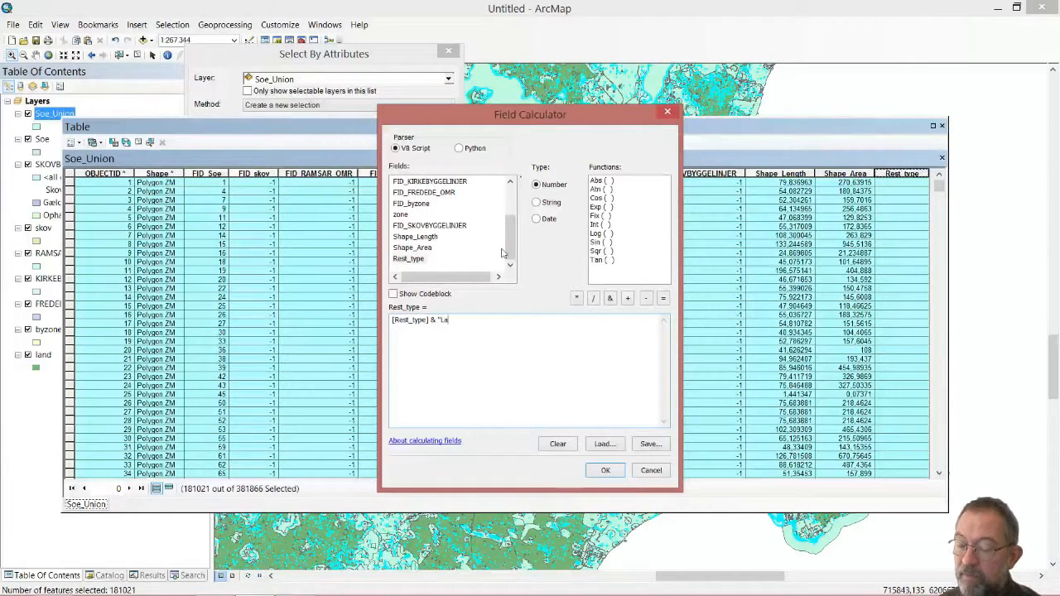
{"action": "type", "text": "ke_"}
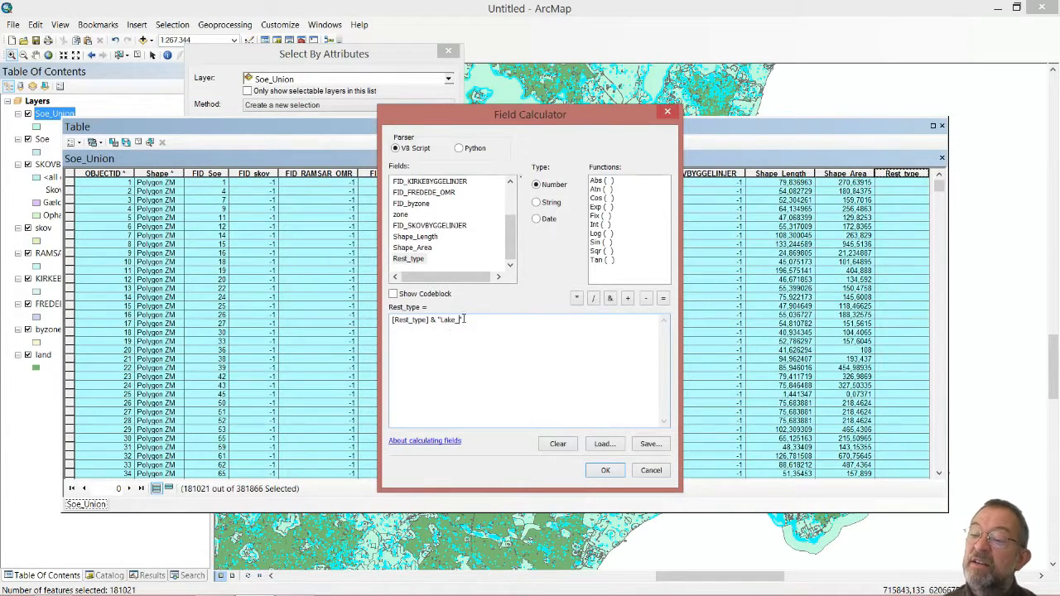
{"action": "left_click", "coordinate": [616, 476]}
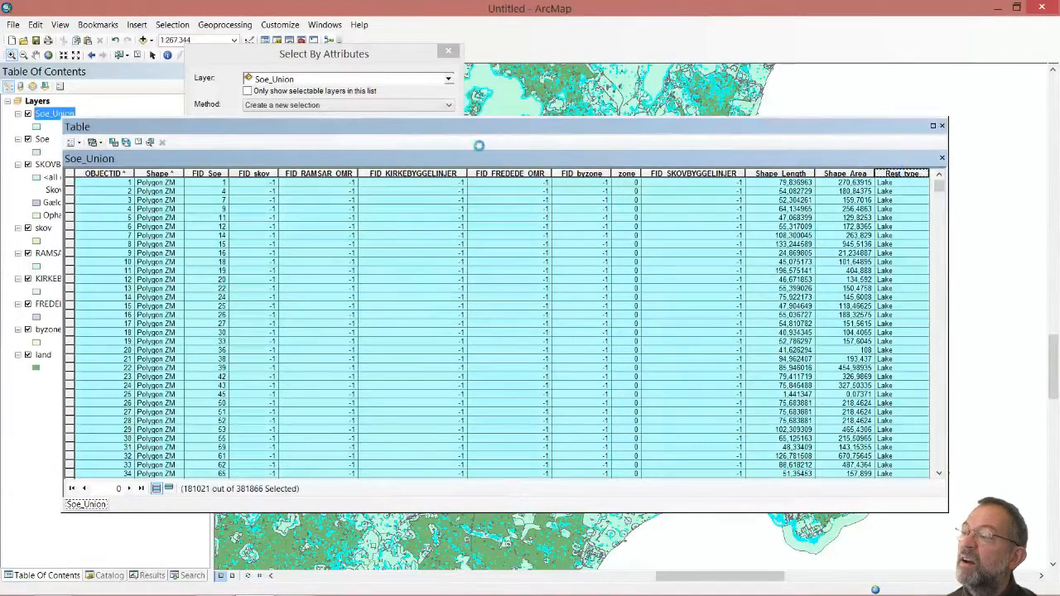
Replace the field in the attribute query and select the Soe_Union records where FID_skov >= 0.
{"action": "left_click", "coordinate": [378, 53]}
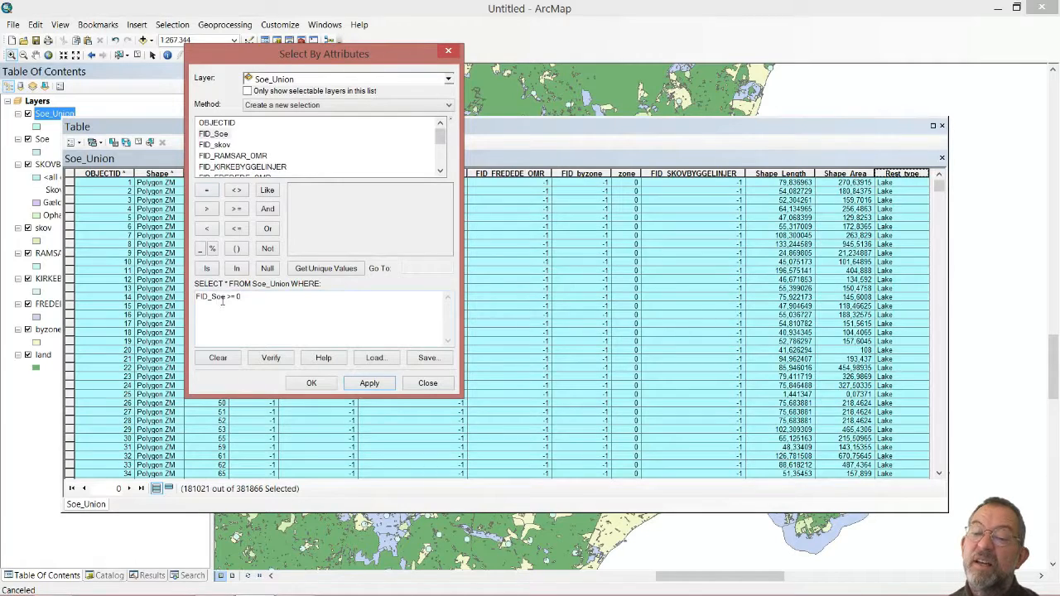
{"action": "left_click_drag", "start_coordinate": [224, 299], "coordinate": [176, 298]}
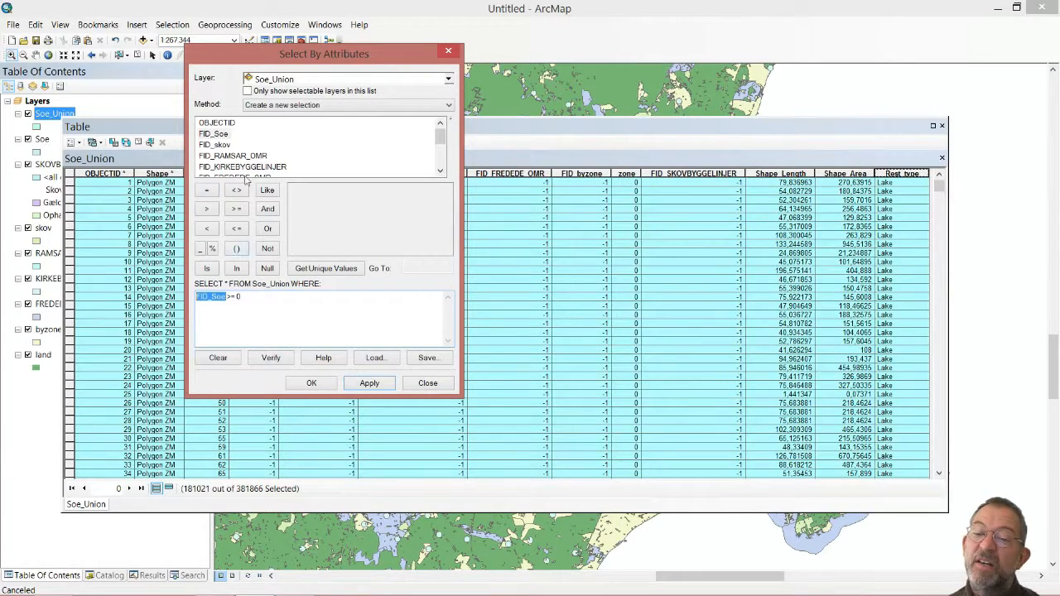
{"action": "double_click", "coordinate": [230, 146]}
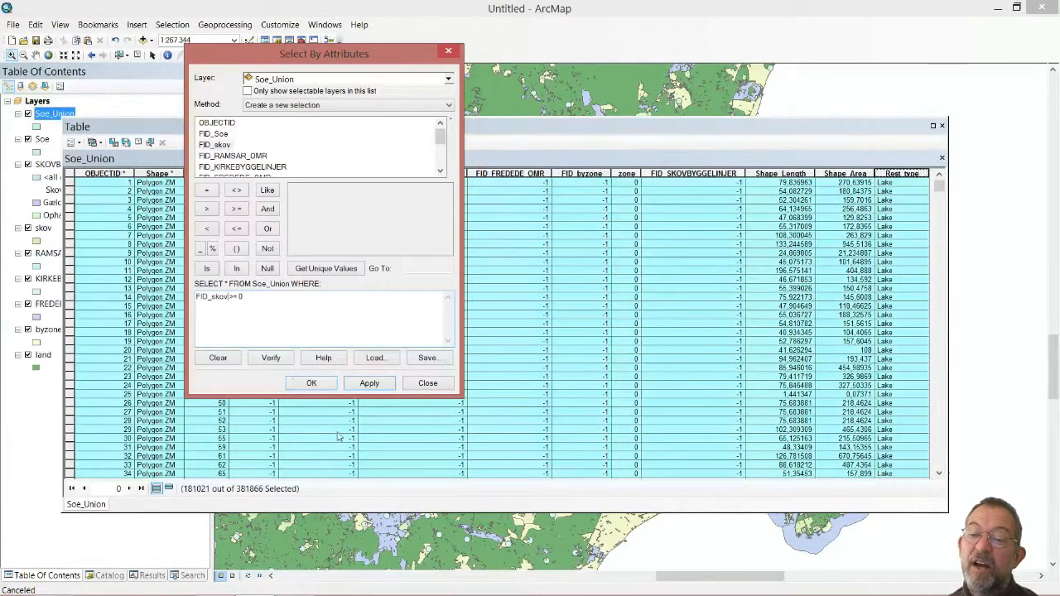
{"action": "left_click", "coordinate": [371, 385]}
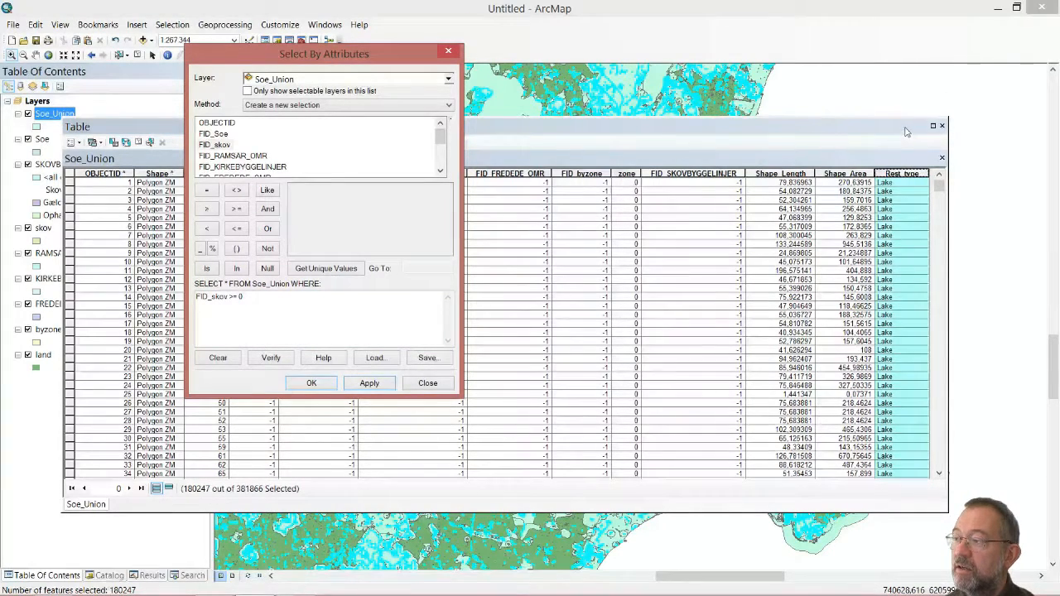
Calculate Rest_type for the selected forest records with the expression [Rest_type] & "Wood_".
{"action": "left_click", "coordinate": [909, 176]}
{"action": "right_click", "coordinate": [908, 176]}
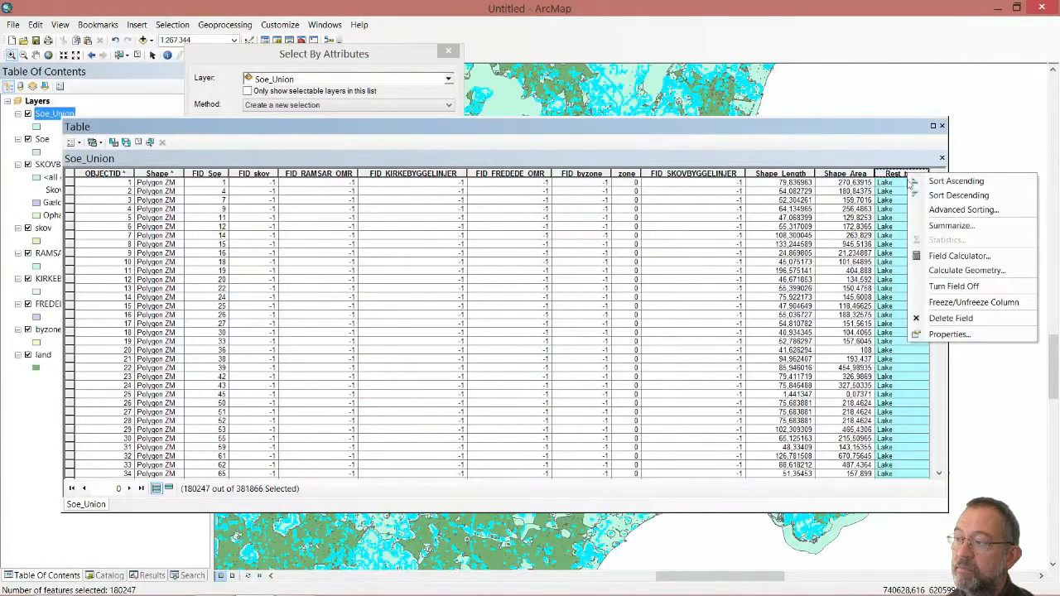
{"action": "left_click", "coordinate": [944, 254]}
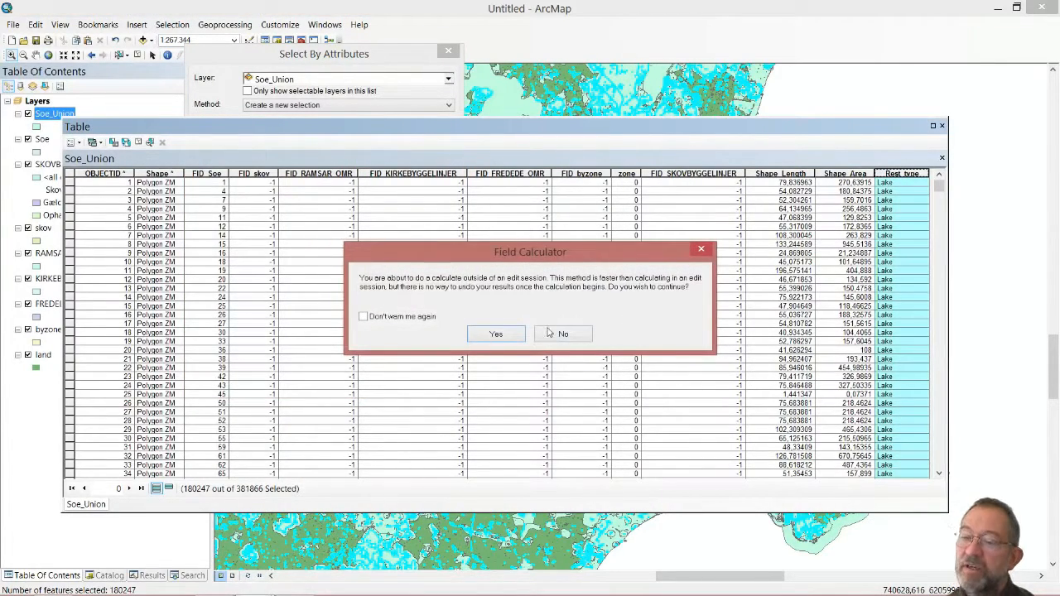
{"action": "left_click", "coordinate": [500, 338]}
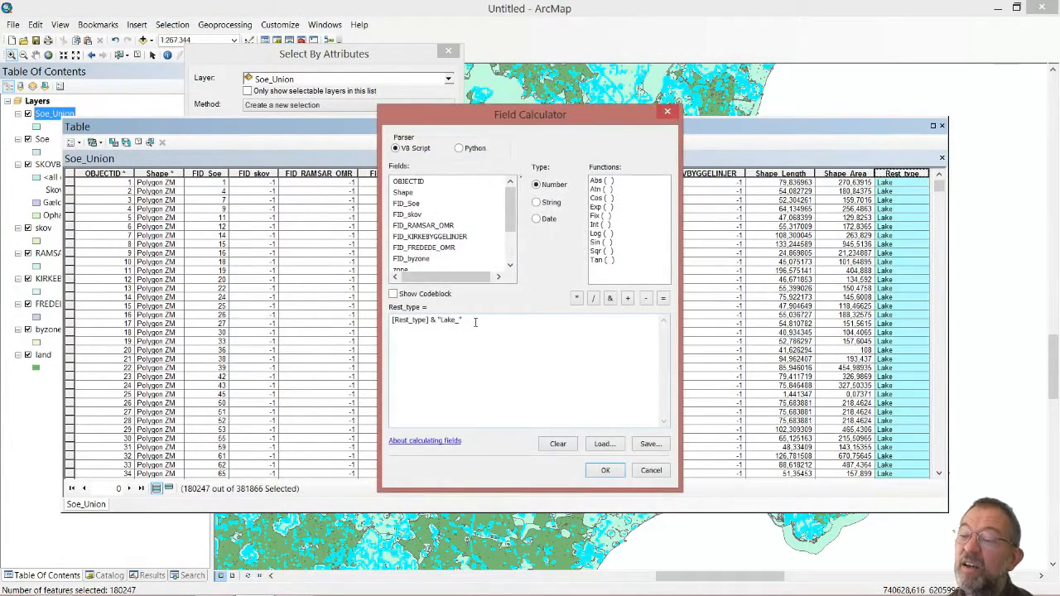
{"action": "left_click_drag", "start_coordinate": [439, 320], "coordinate": [497, 320]}
{"action": "key", "text": "BackSpace"}
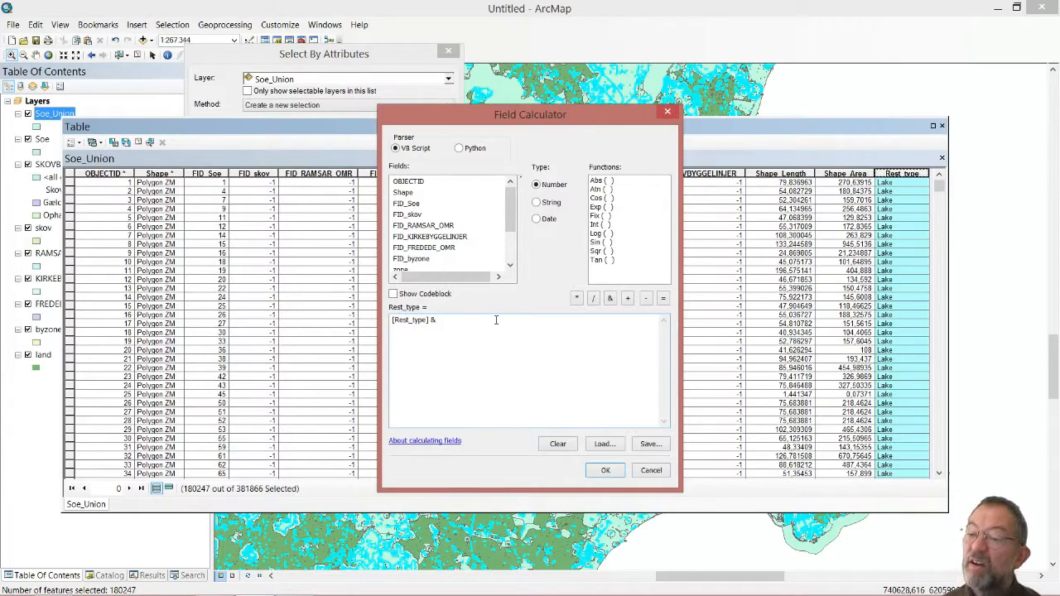
{"action": "type", "text": "W"}
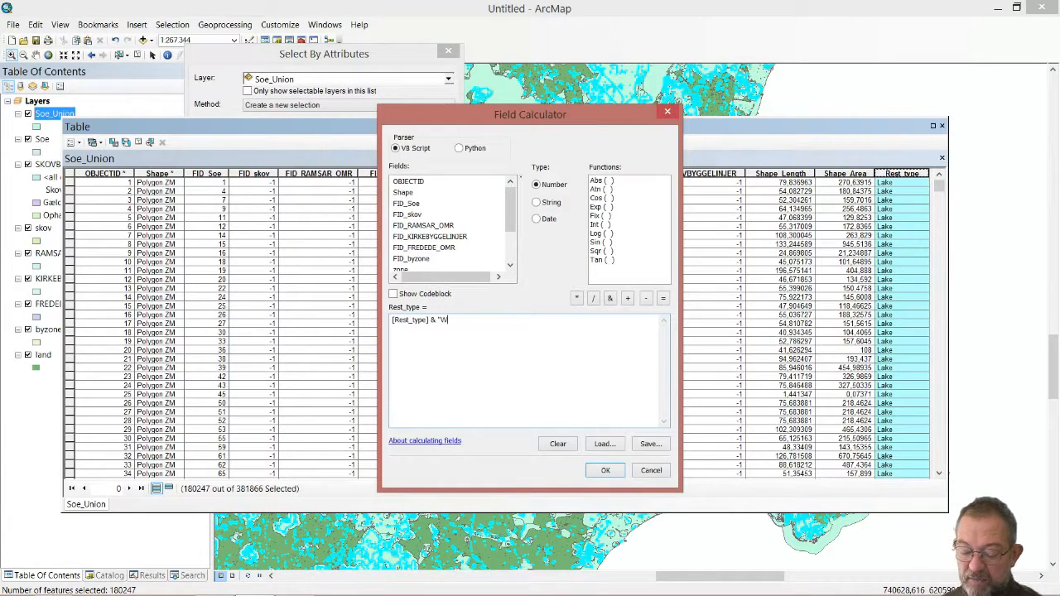
{"action": "type", "text": "ood"}
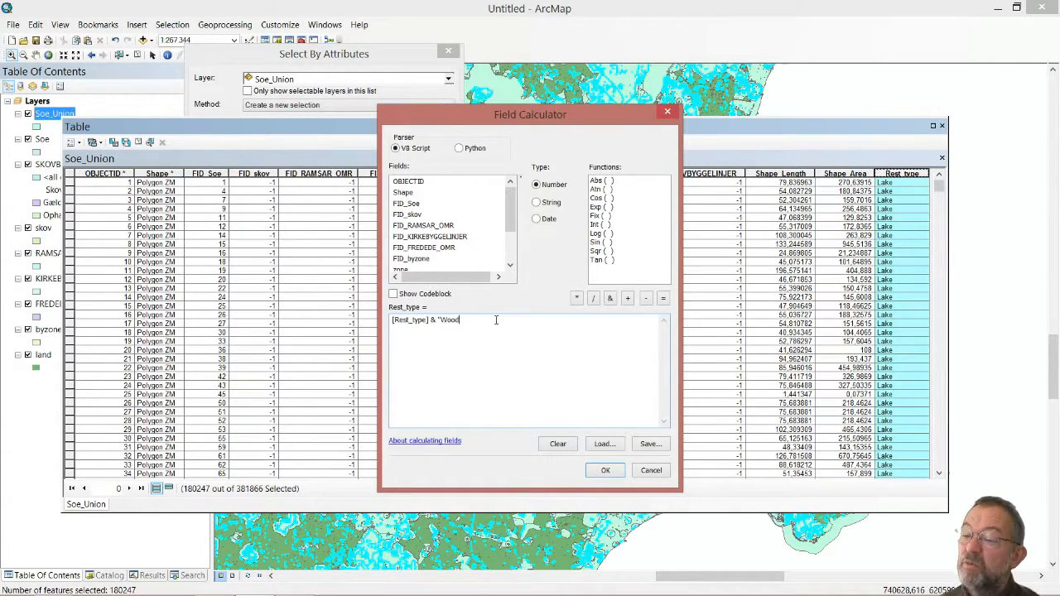
{"action": "type", "text": "_"}
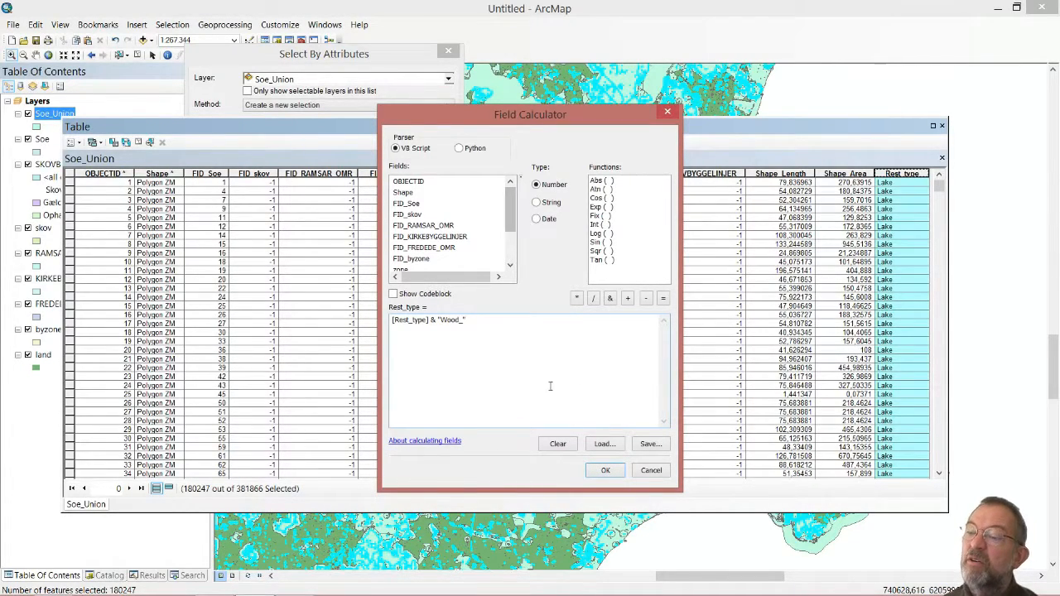
{"action": "left_click", "coordinate": [606, 471]}
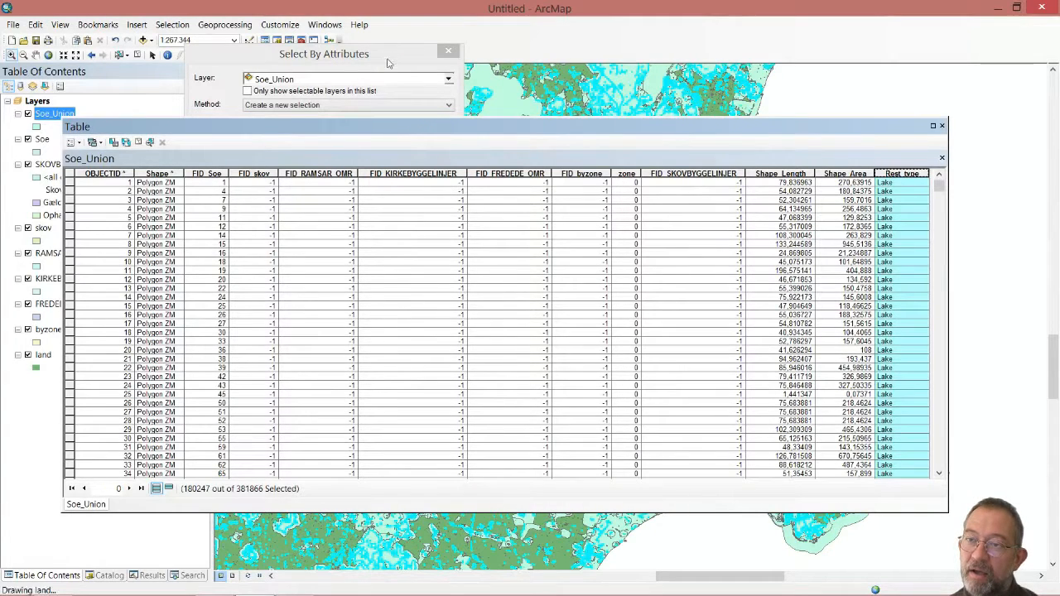
Replace the field in the attribute query and select the Soe_Union records where FID_RAMSAR_OMR >= 0.
{"action": "left_click", "coordinate": [389, 63]}
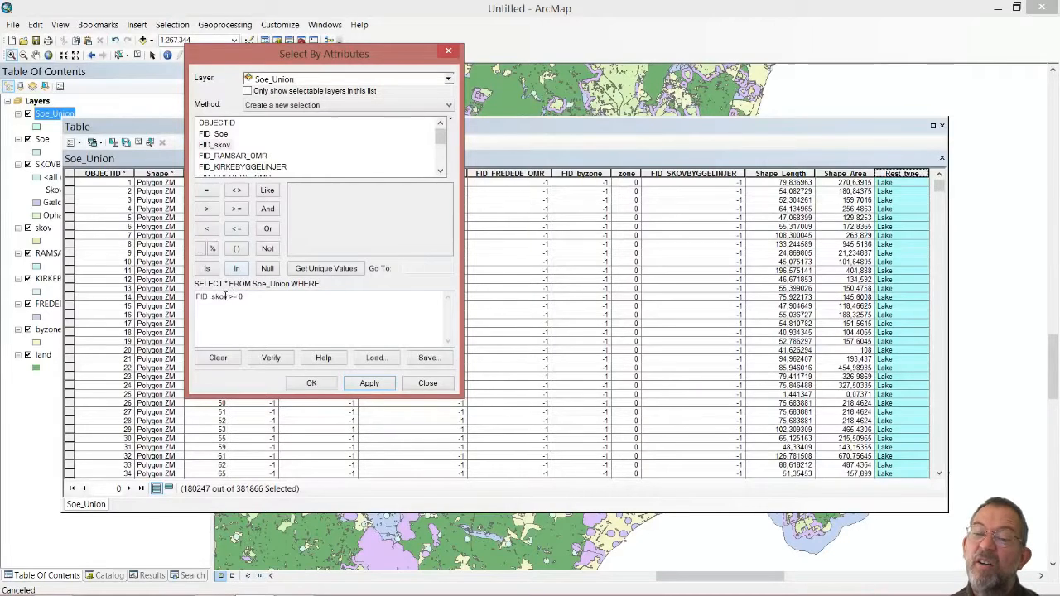
{"action": "left_click_drag", "start_coordinate": [224, 297], "coordinate": [196, 297]}
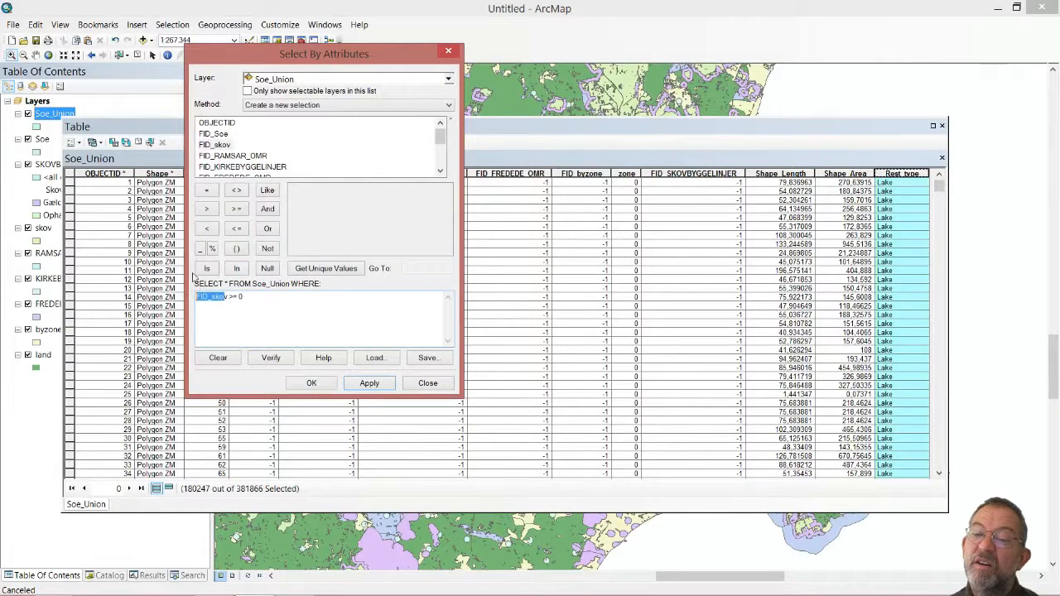
{"action": "double_click", "coordinate": [232, 156]}
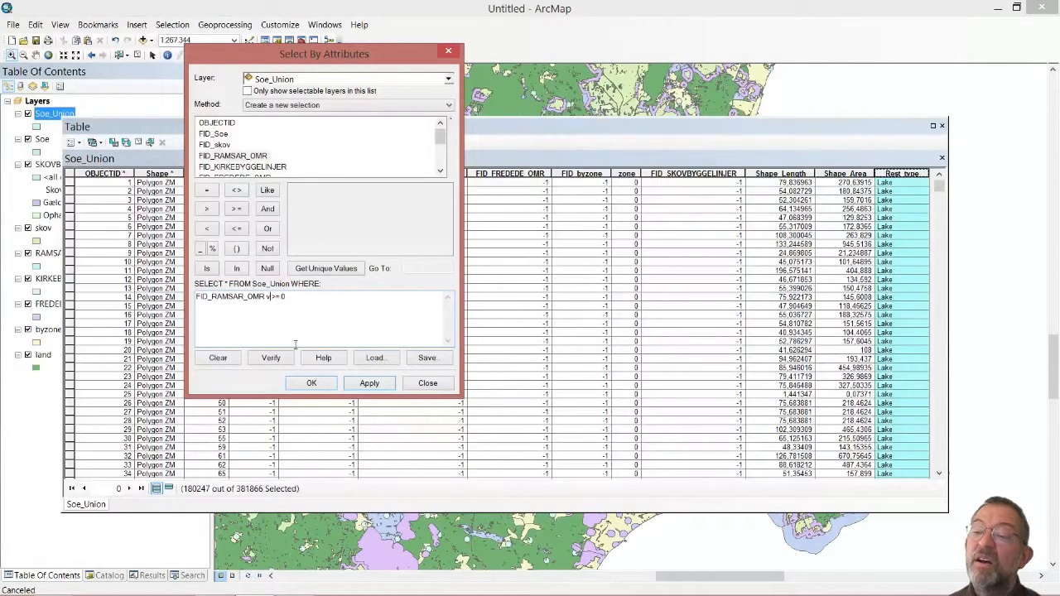
{"action": "key", "text": "BackSpace"}
{"action": "left_click", "coordinate": [370, 383]}
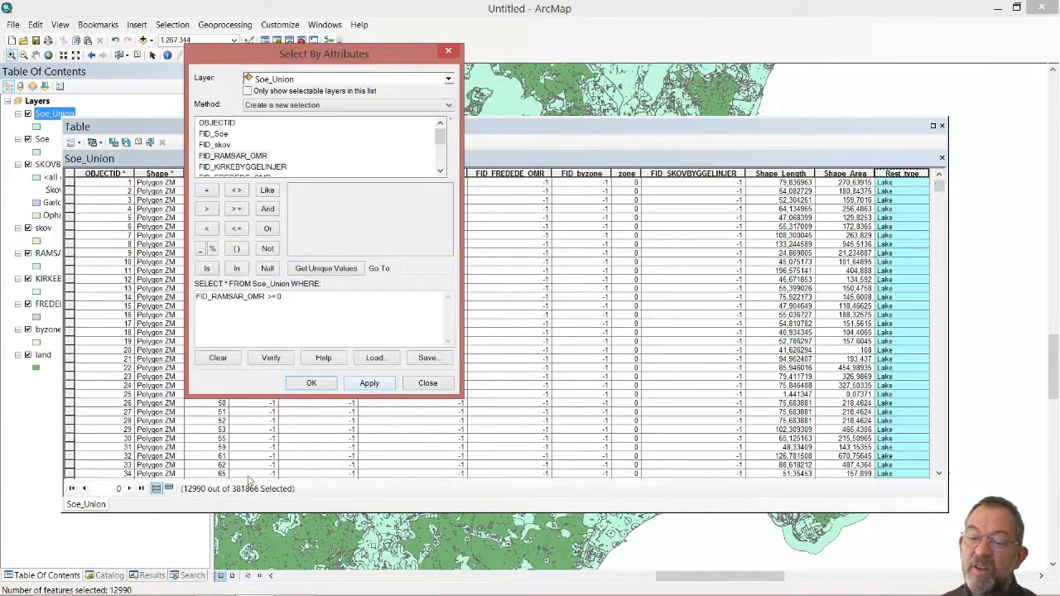
Calculate Rest_type for the selected Ramsar records with the expression [Rest_type] & "RAMSAR_".
{"action": "right_click", "coordinate": [905, 175]}
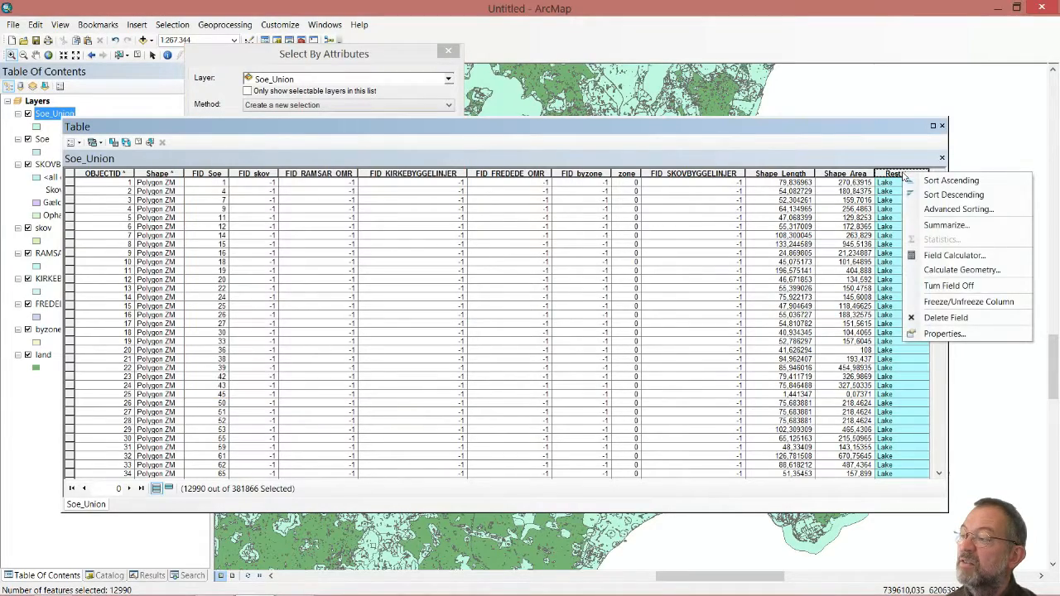
{"action": "left_click", "coordinate": [928, 256]}
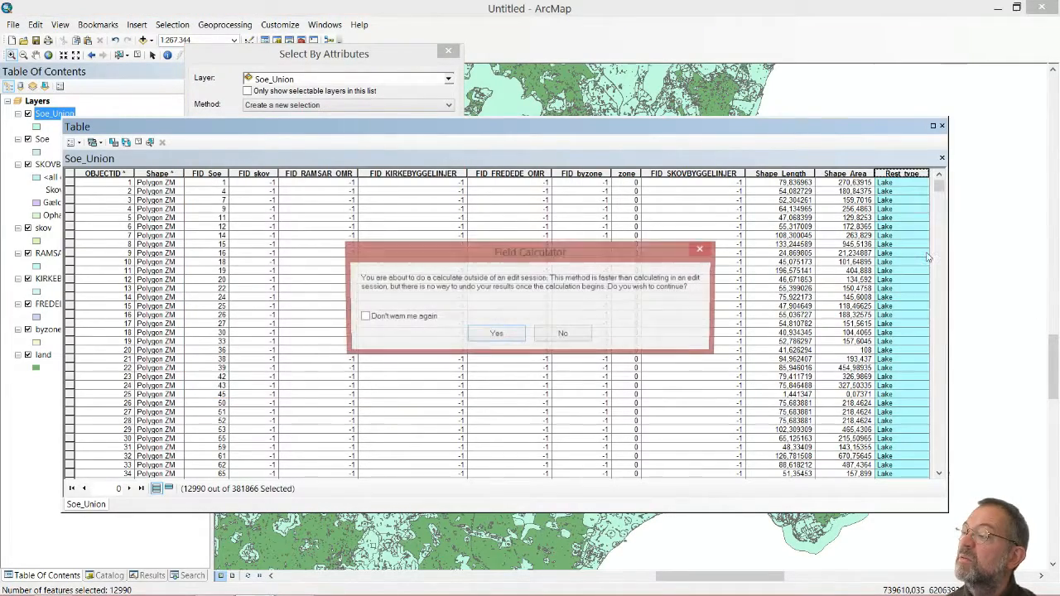
{"action": "left_click", "coordinate": [490, 332]}
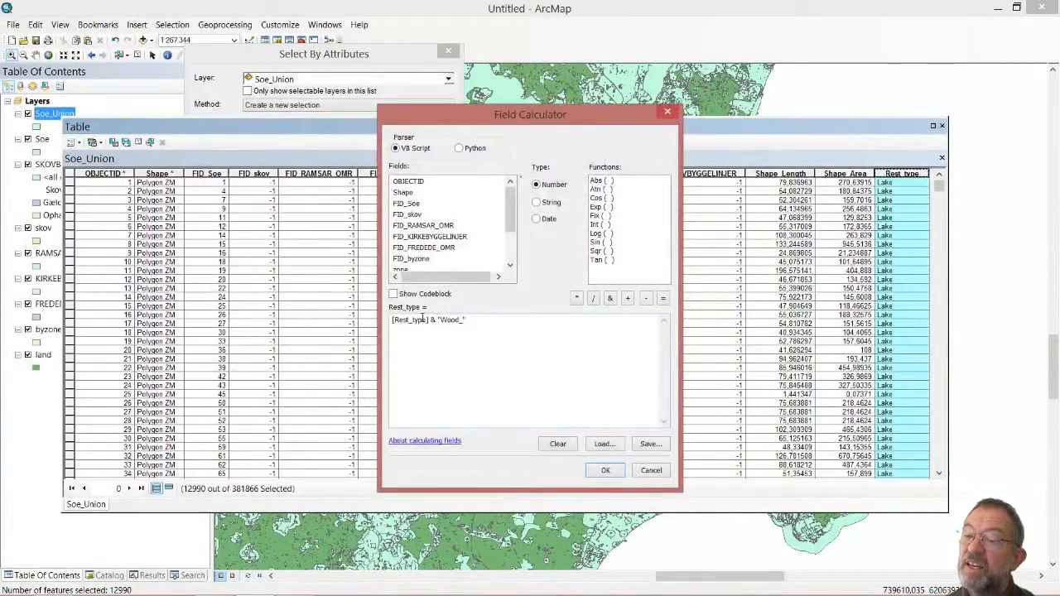
{"action": "left_click_drag", "start_coordinate": [439, 320], "coordinate": [462, 322]}
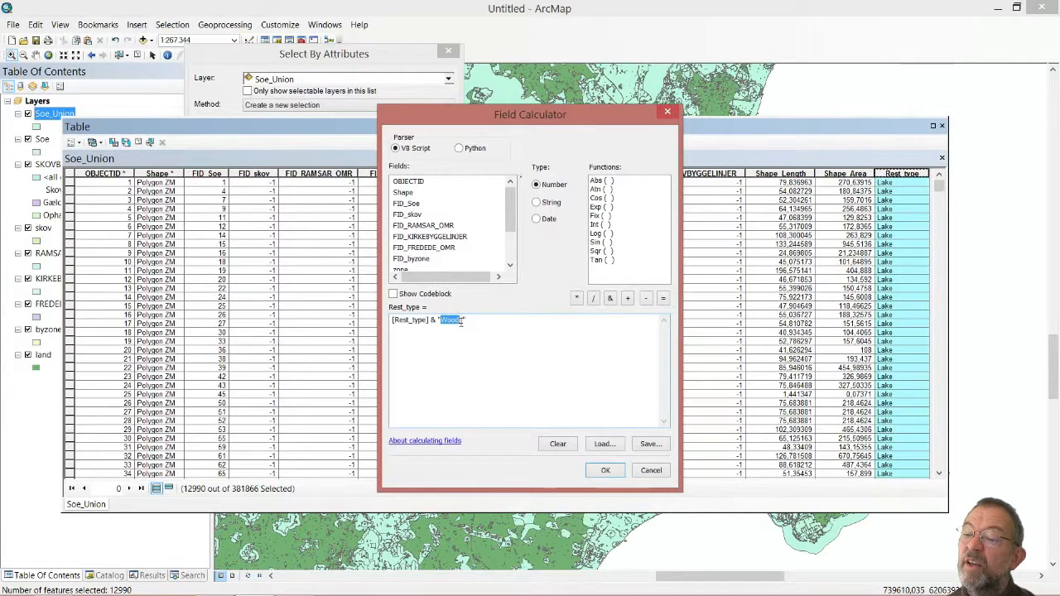
{"action": "type", "text": "L"}
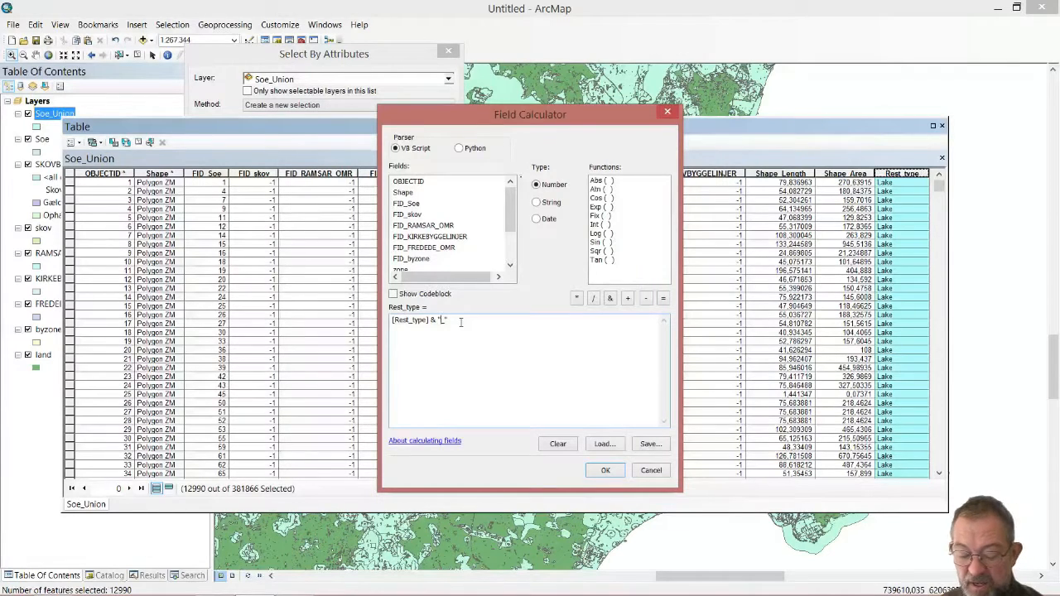
{"action": "type", "text": "AMS"}
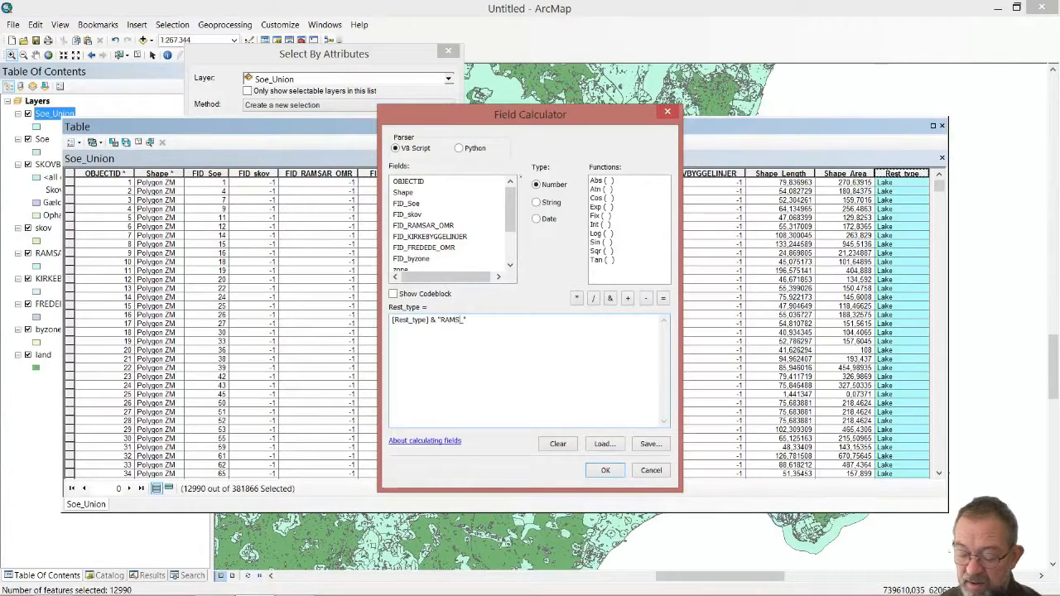
{"action": "type", "text": "AR"}
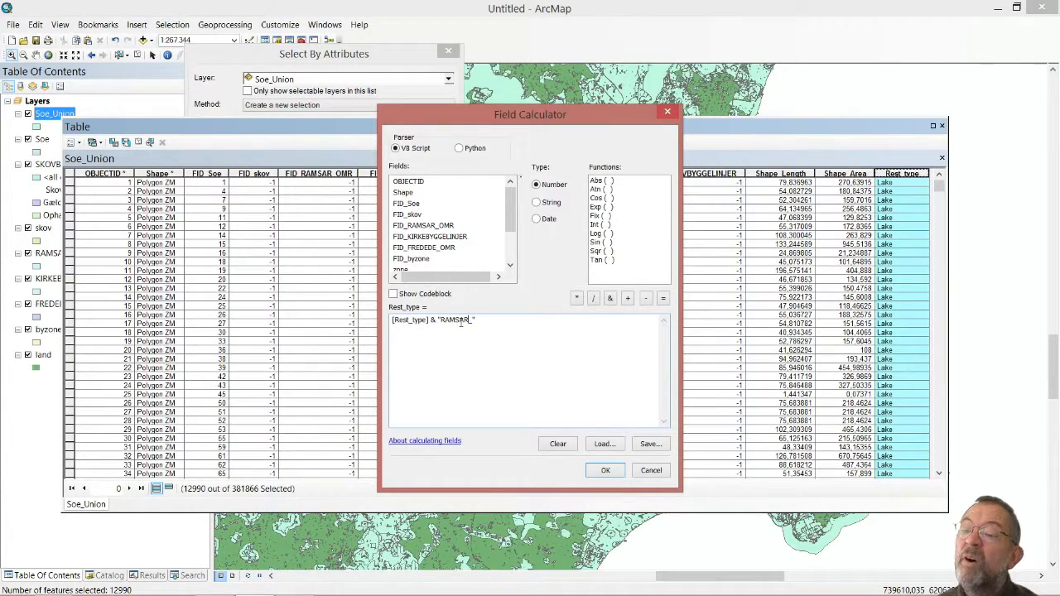
{"action": "left_click", "coordinate": [605, 471]}
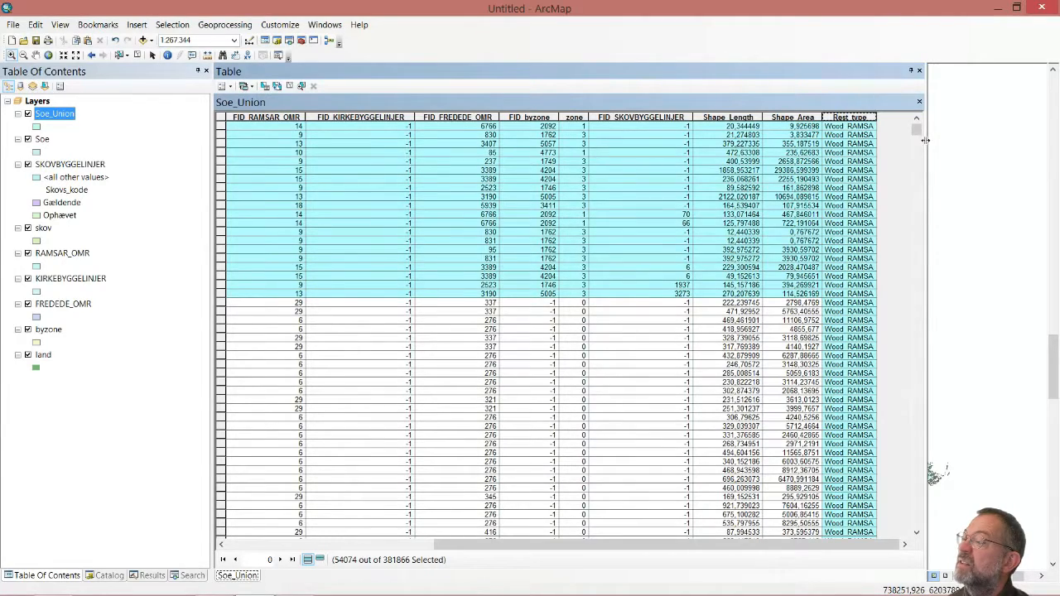
Widen the Soe_Union attribute table and its Rest_type column to read the combined labels in full.
{"action": "left_click_drag", "start_coordinate": [925, 141], "coordinate": [1027, 141]}
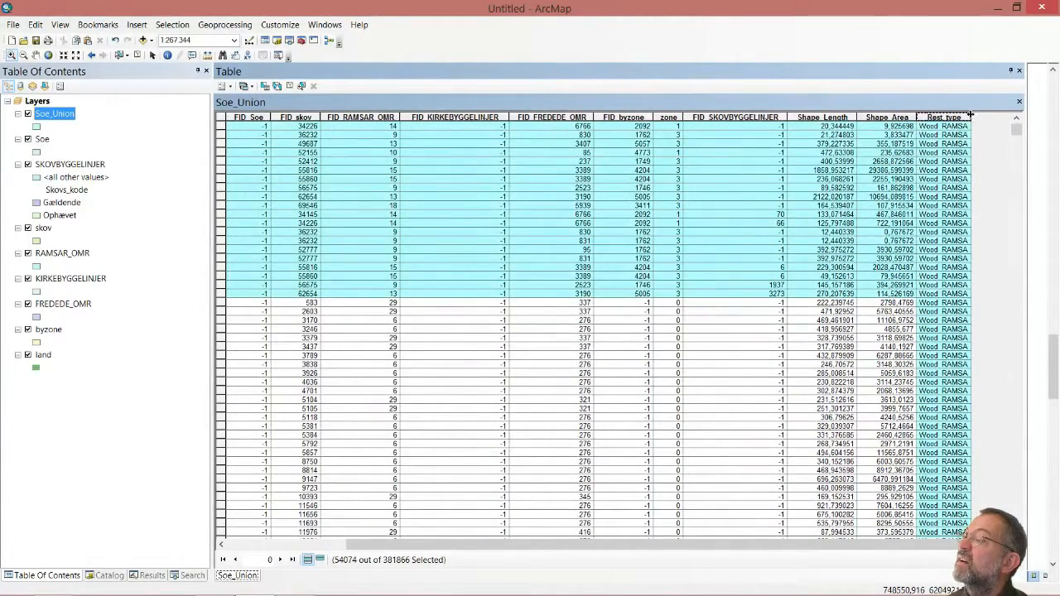
{"action": "left_click_drag", "start_coordinate": [969, 116], "coordinate": [994, 117]}
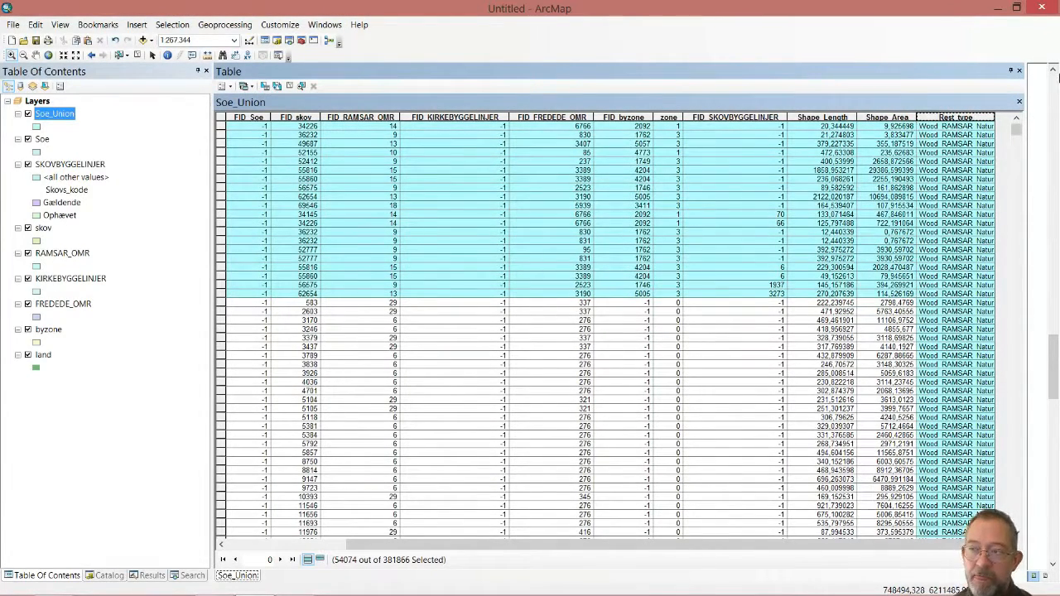
Close the Soe_Union attribute table and clear the feature selection on the map.
{"action": "left_click", "coordinate": [1019, 72]}
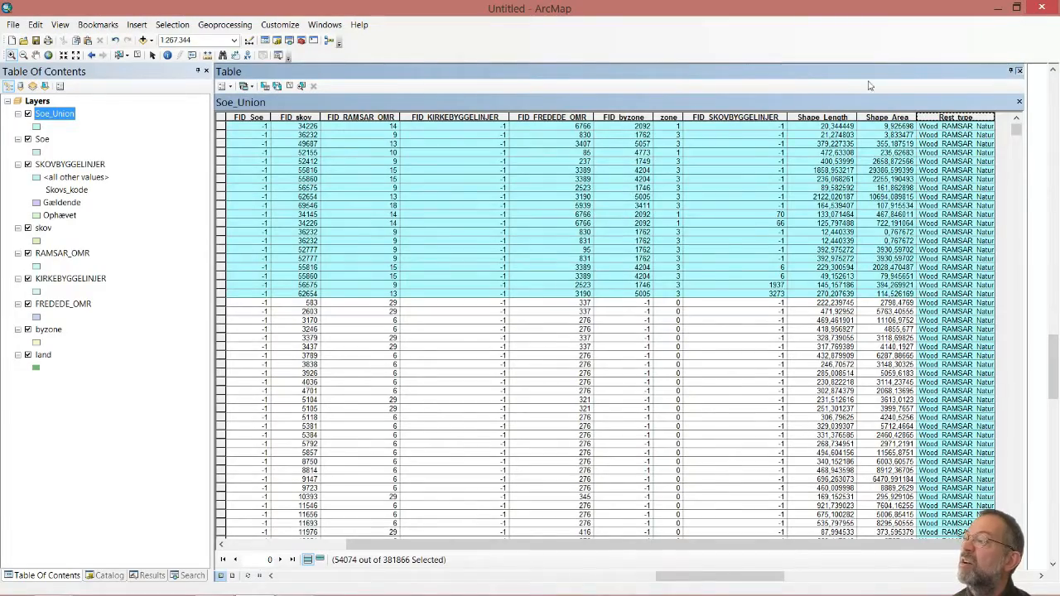
{"action": "right_click", "coordinate": [58, 124]}
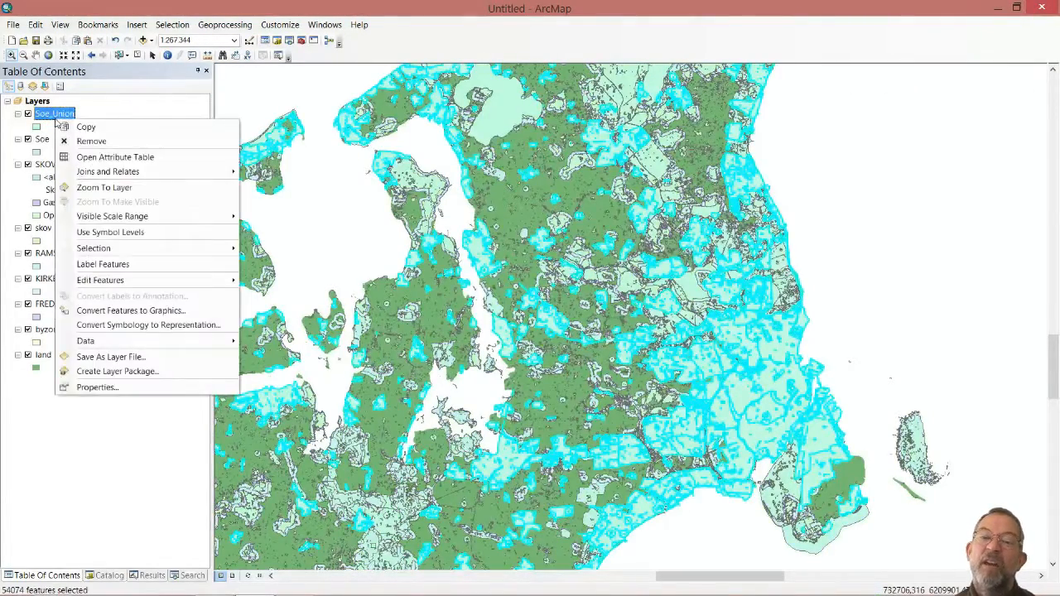
{"action": "left_click", "coordinate": [136, 55]}
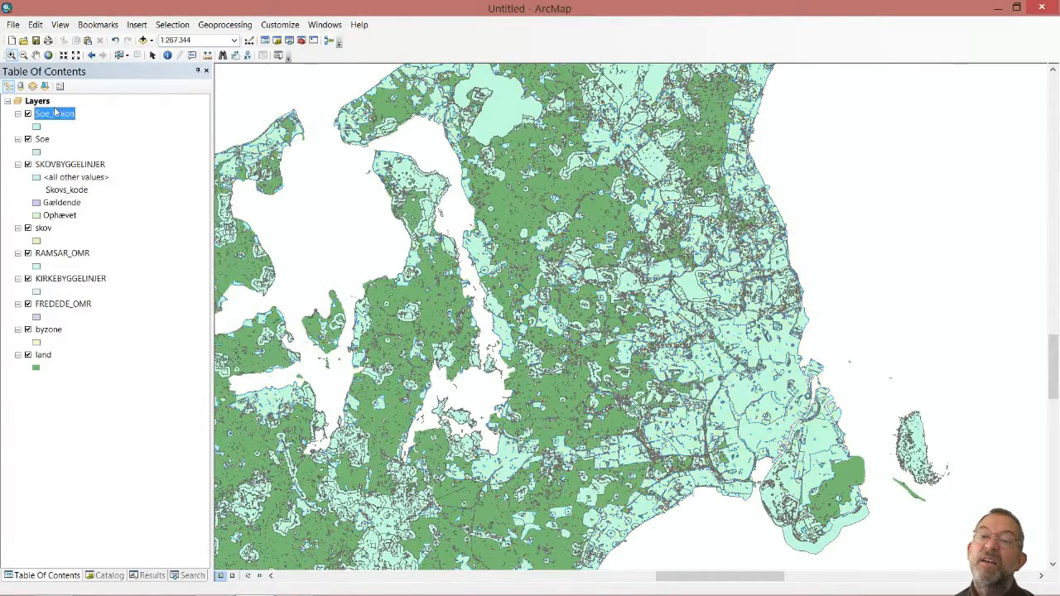
Symbolize the Soe_Union layer by unique values of the Rest_type field, adding all values.
{"action": "right_click", "coordinate": [56, 116]}
{"action": "left_click", "coordinate": [143, 379]}
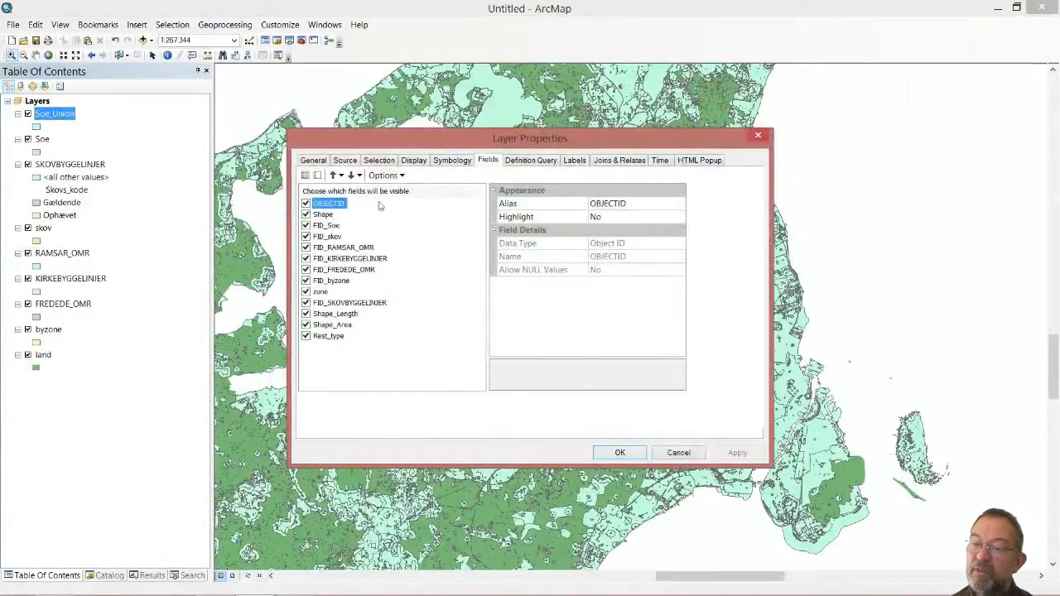
{"action": "left_click", "coordinate": [447, 160]}
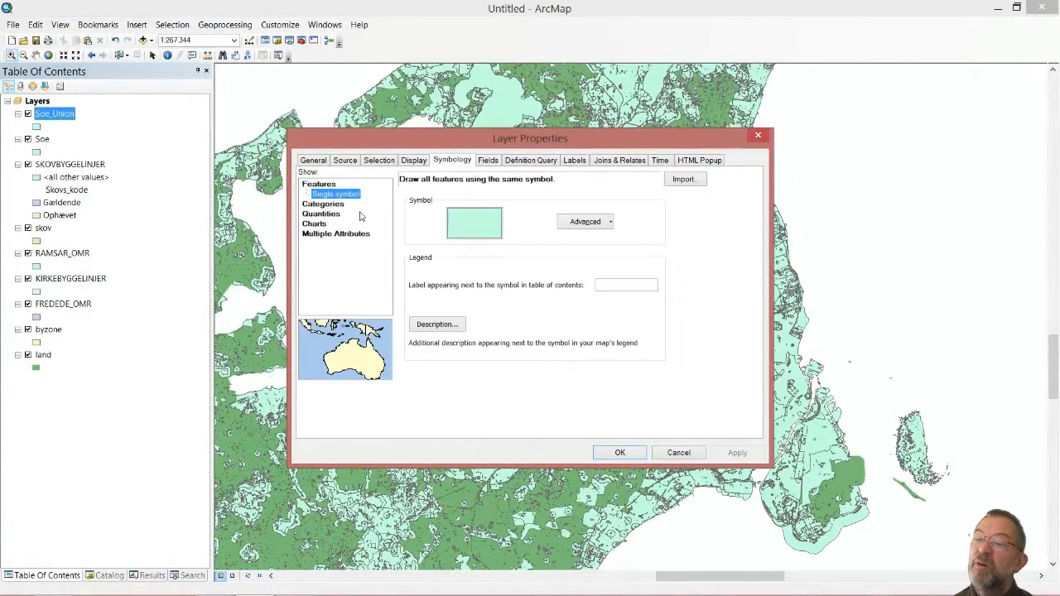
{"action": "left_click", "coordinate": [339, 205]}
{"action": "left_click", "coordinate": [539, 207]}
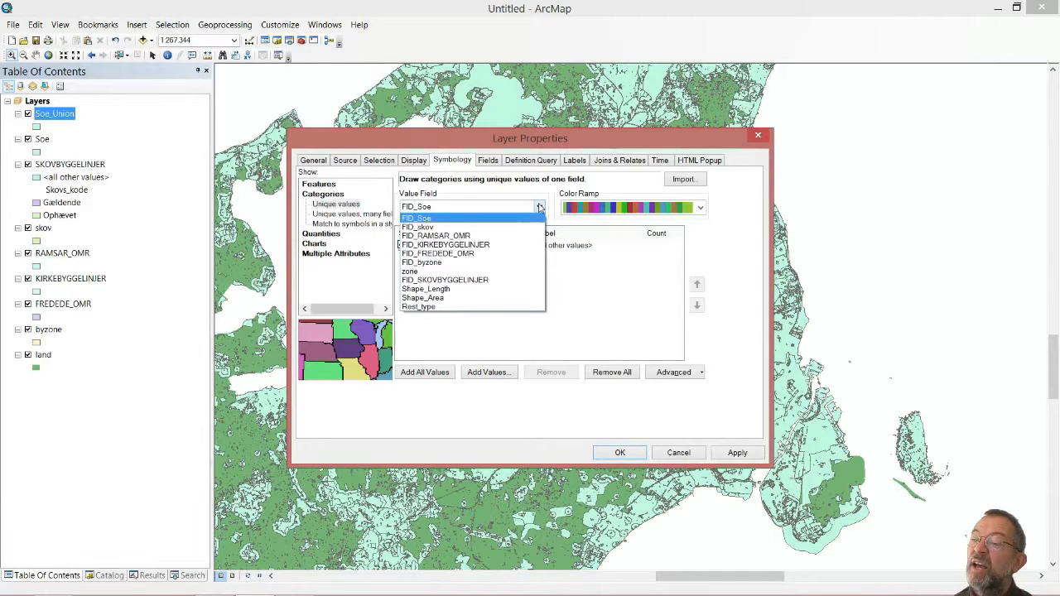
{"action": "left_click", "coordinate": [456, 307]}
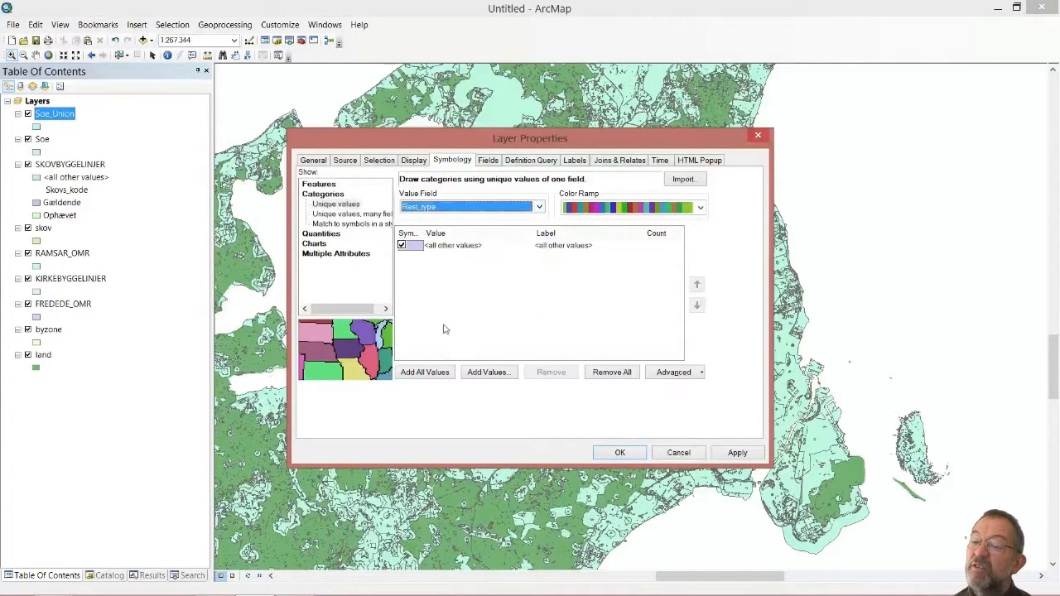
{"action": "left_click", "coordinate": [433, 371]}
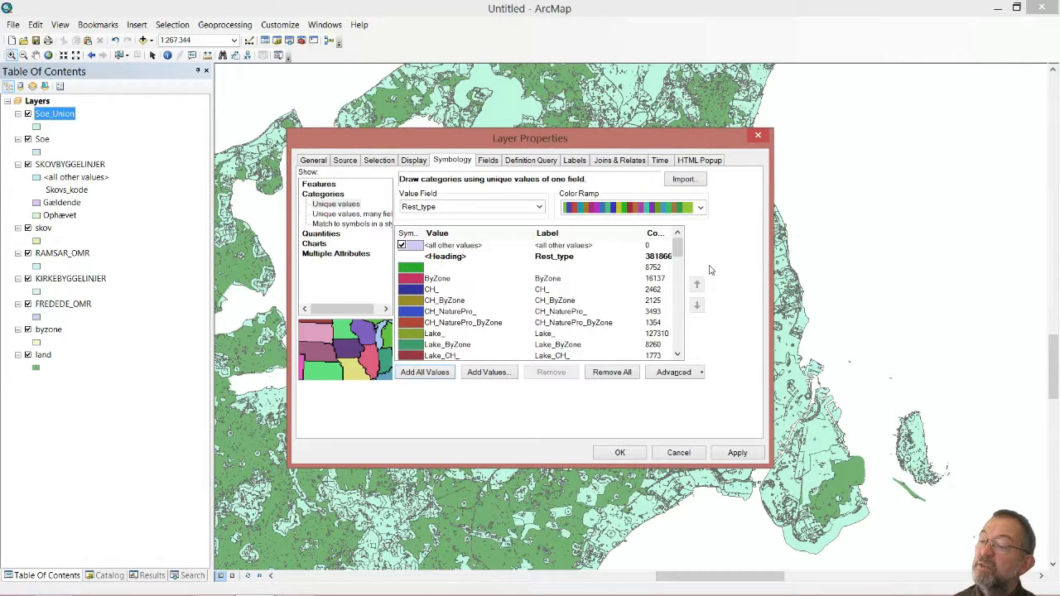
{"action": "left_click_drag", "start_coordinate": [679, 253], "coordinate": [680, 267]}
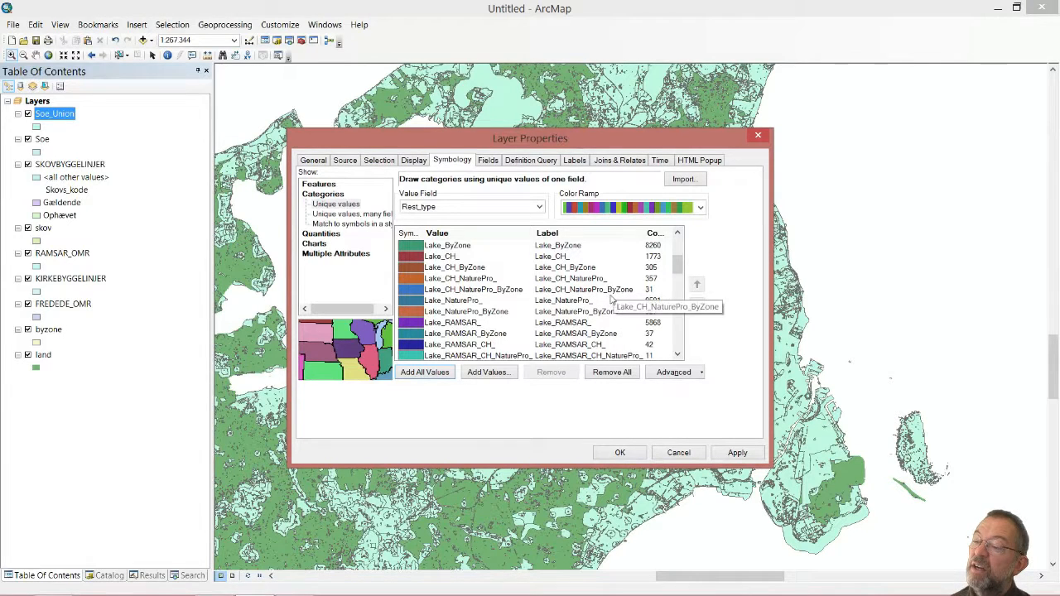
{"action": "left_click", "coordinate": [620, 453]}
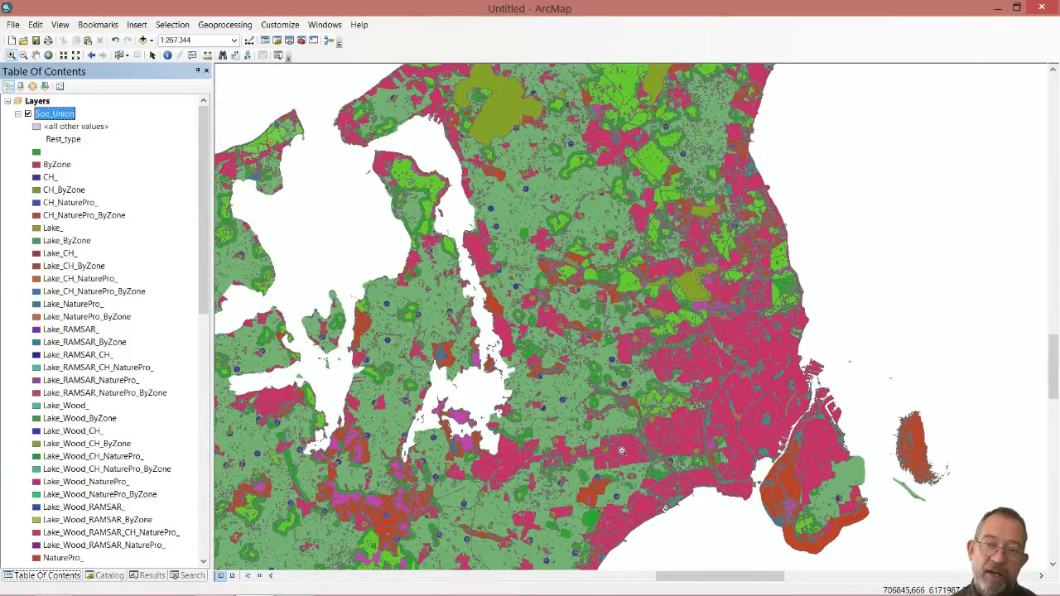
Limit the Soe_Union layer to larger polygons with the definition query Shape_Area > 100.
{"action": "right_click", "coordinate": [61, 121]}
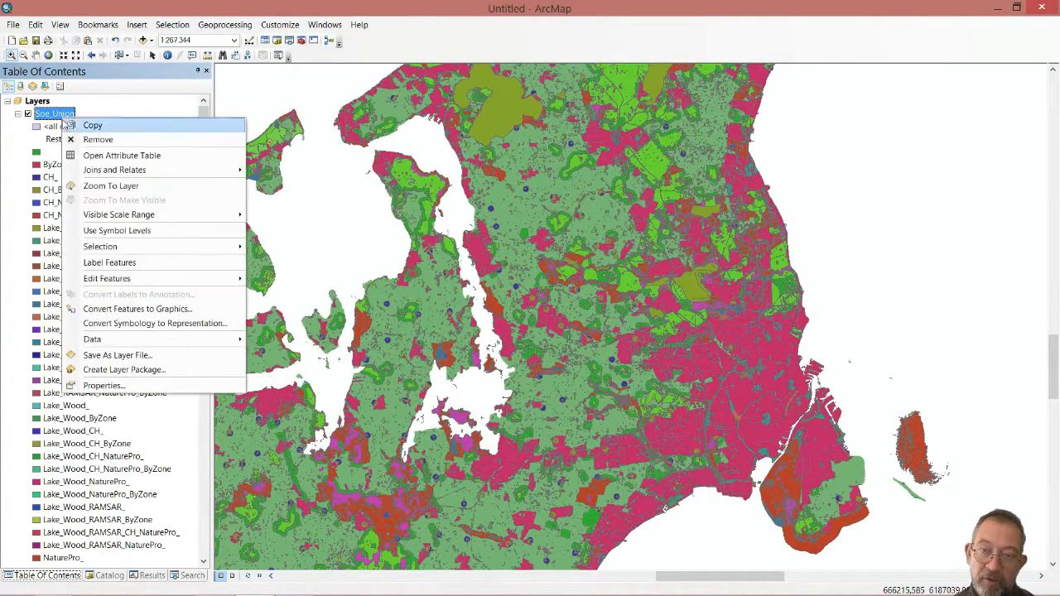
{"action": "left_click", "coordinate": [119, 388]}
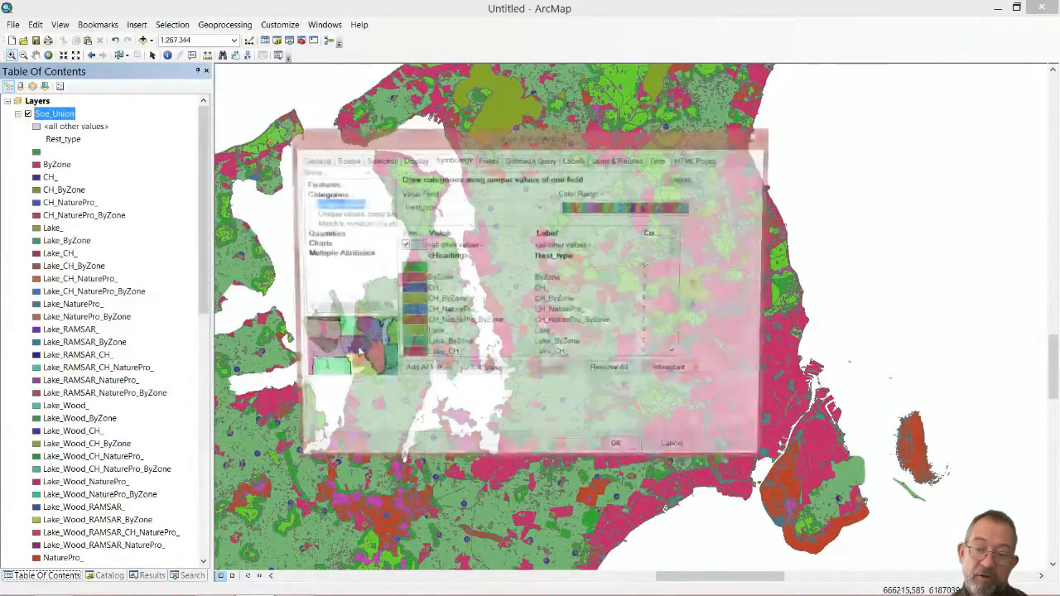
{"action": "left_click", "coordinate": [530, 162]}
{"action": "left_click", "coordinate": [362, 322]}
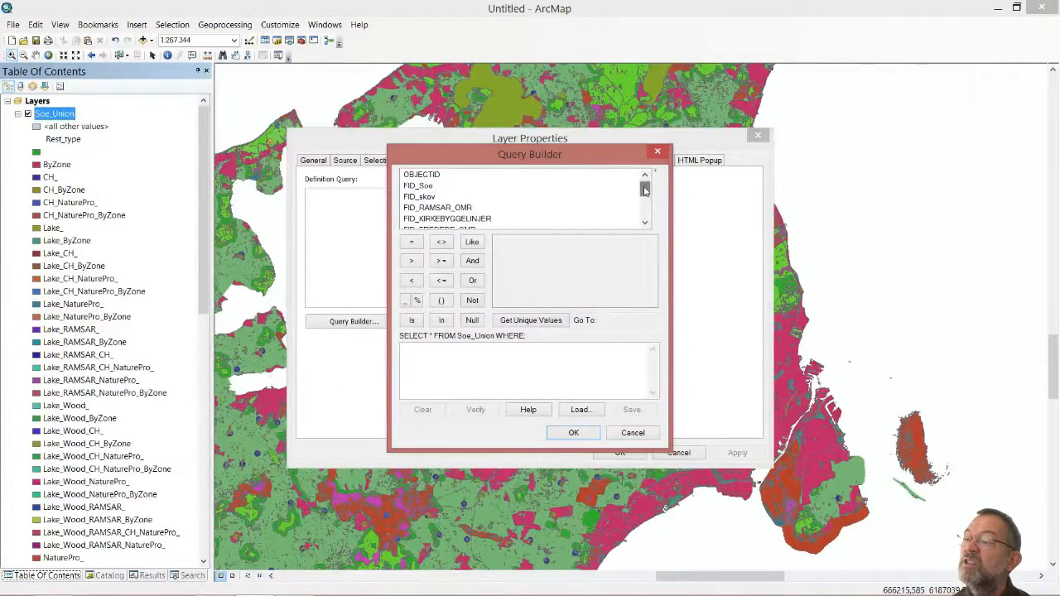
{"action": "scroll", "coordinate": [645, 189], "scroll_direction": "down", "scroll_amount": 5}
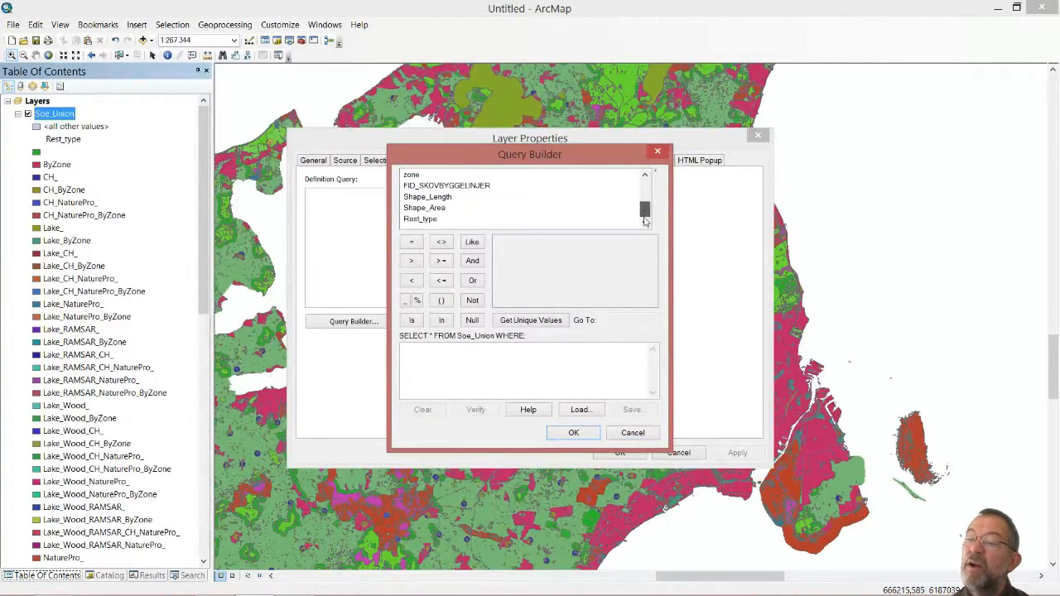
{"action": "double_click", "coordinate": [426, 207]}
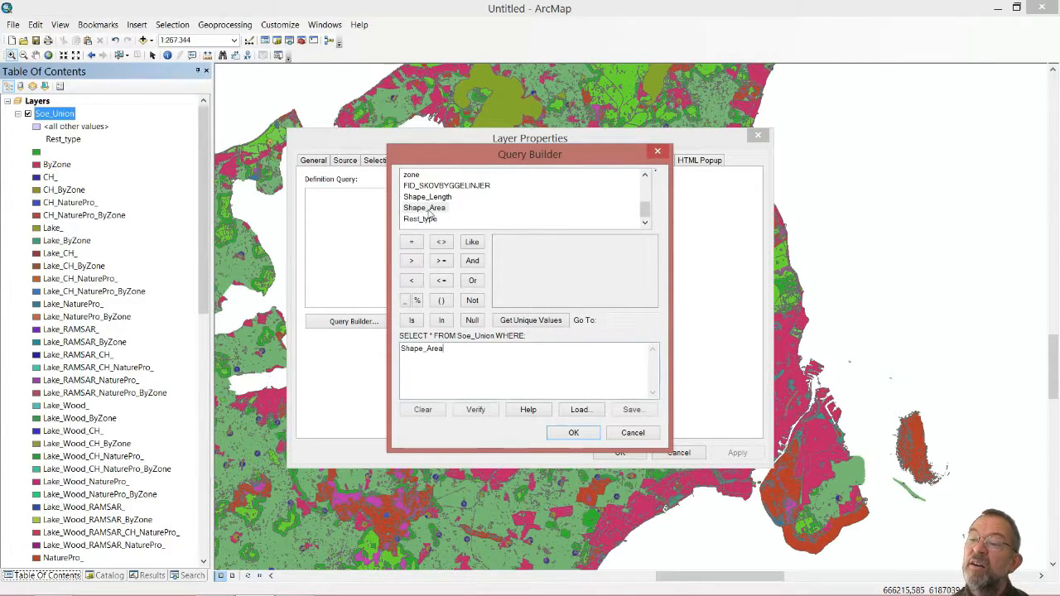
{"action": "left_click", "coordinate": [412, 262]}
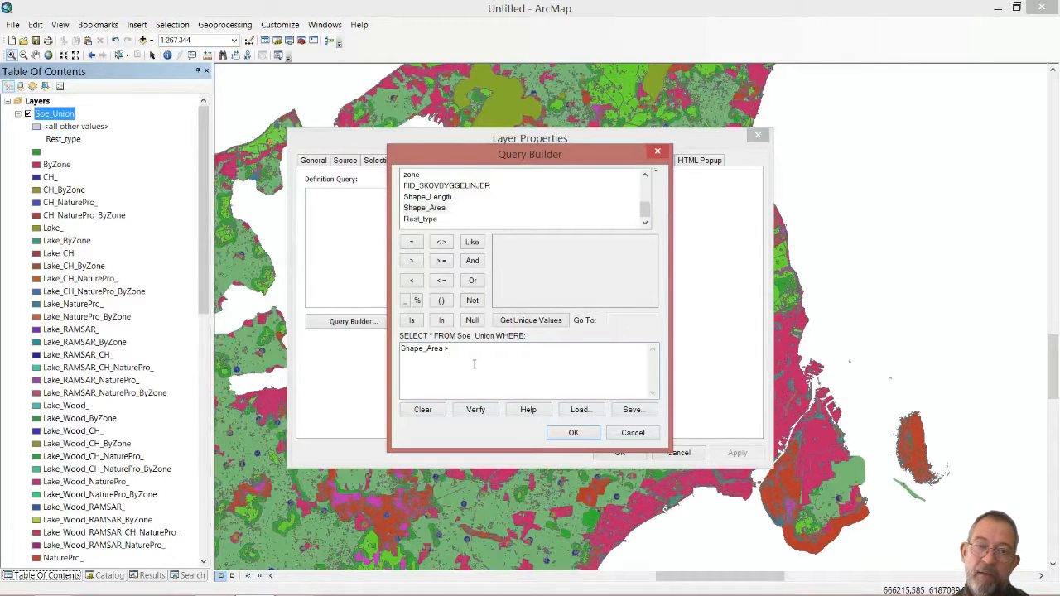
{"action": "type", "text": "100"}
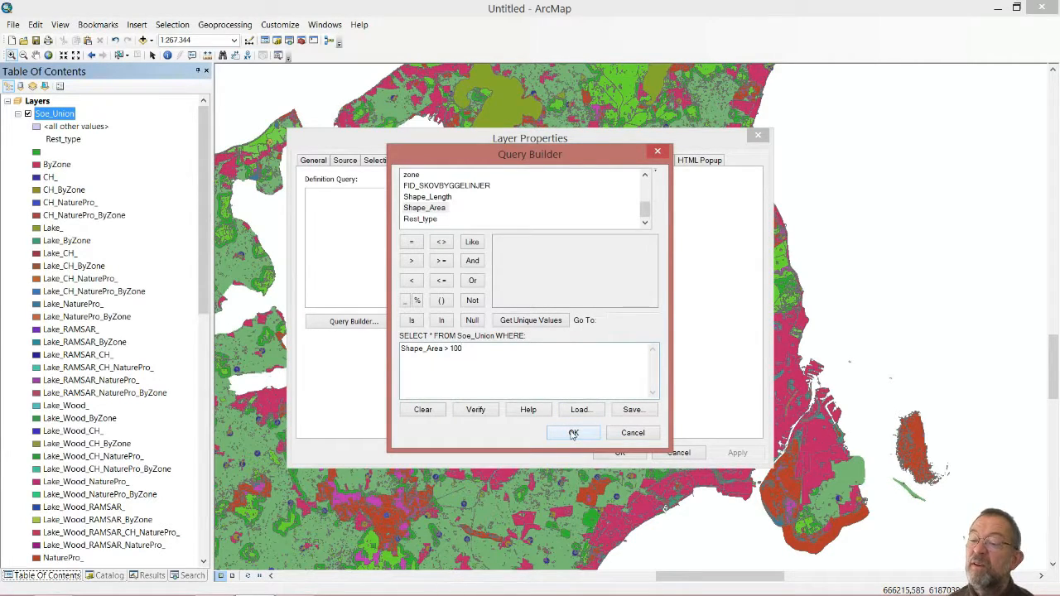
{"action": "left_click", "coordinate": [573, 435]}
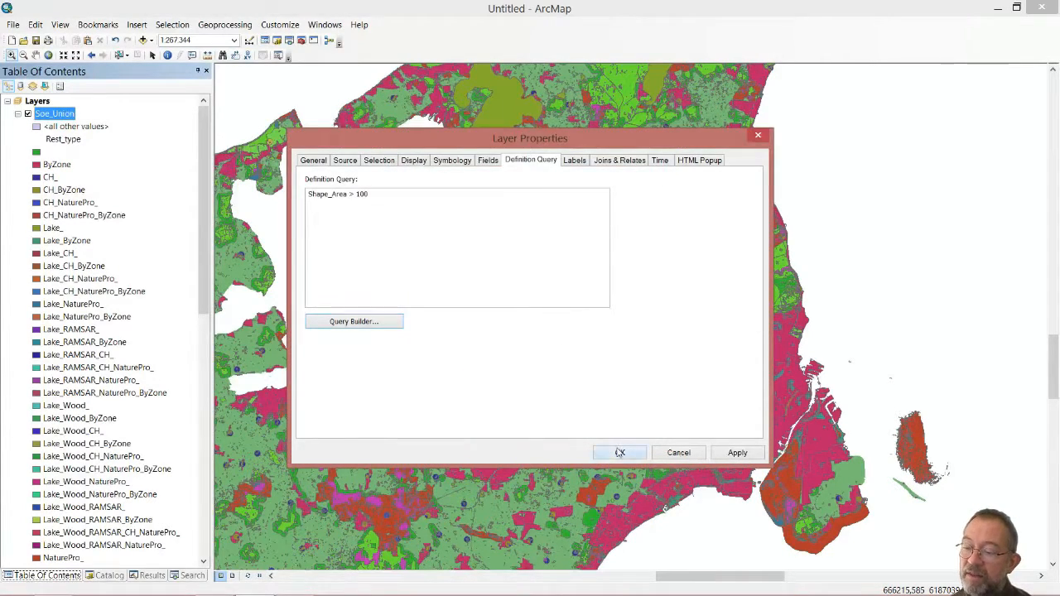
{"action": "left_click", "coordinate": [620, 453]}
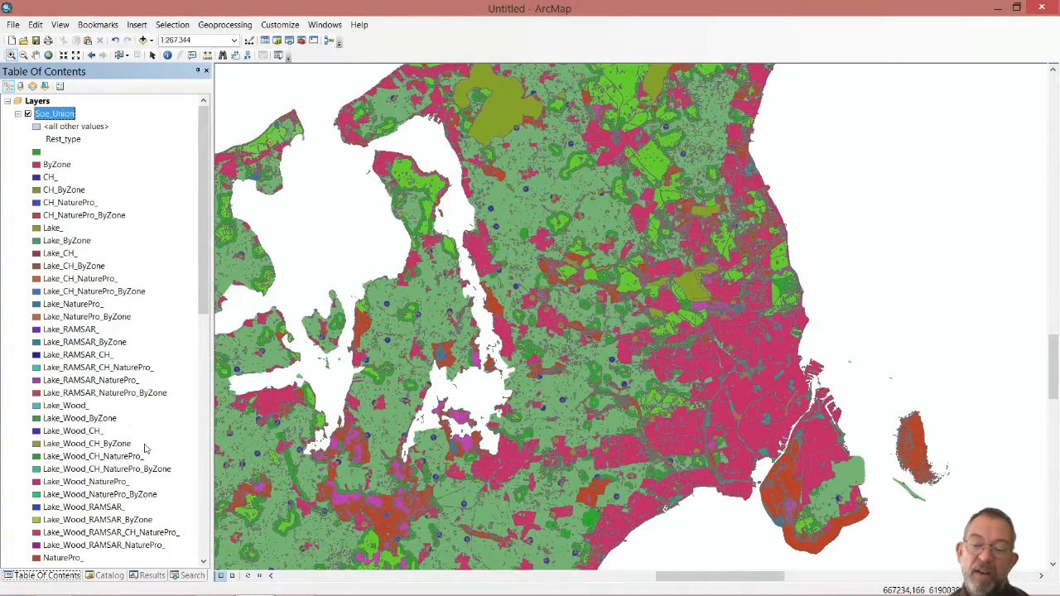
{"action": "left_click_drag", "start_coordinate": [205, 291], "coordinate": [227, 334]}
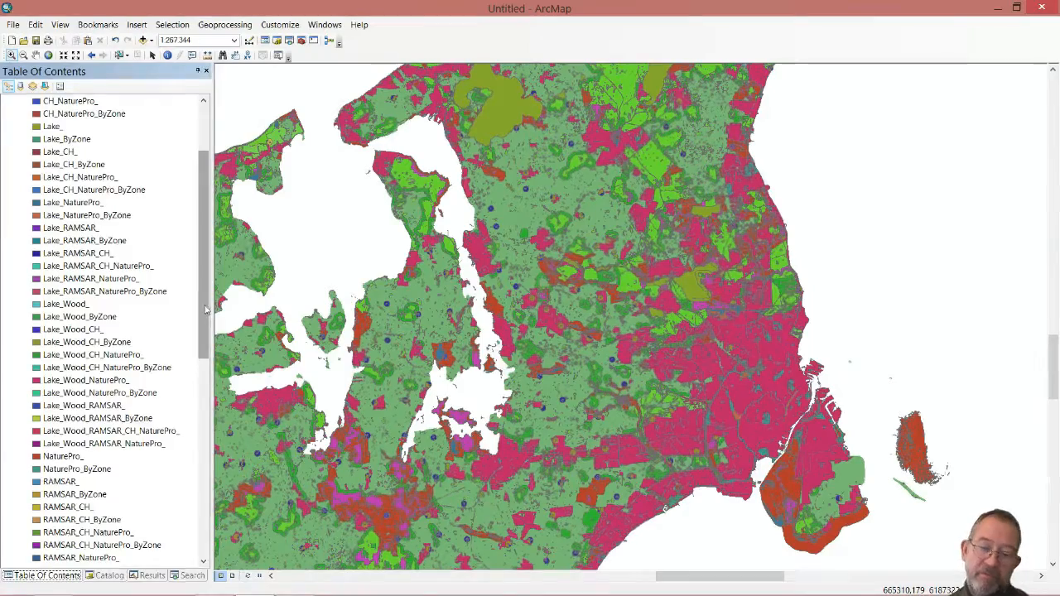
{"action": "left_click_drag", "start_coordinate": [206, 309], "coordinate": [219, 238]}
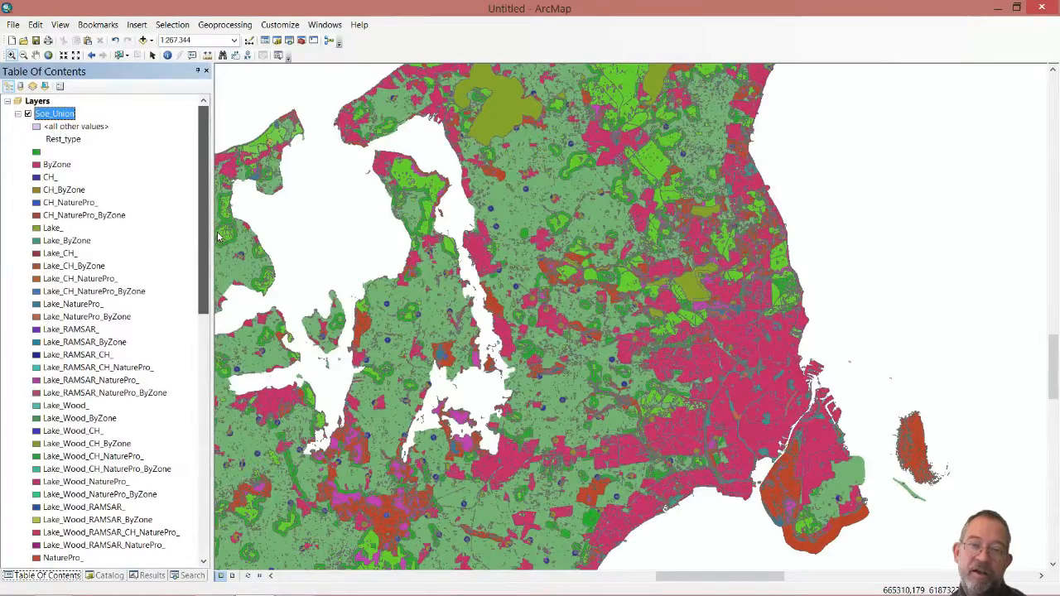
Collapse the Soe_Union legend and open the Erase tool from the Analysis overlay toolset.
{"action": "left_click", "coordinate": [17, 114]}
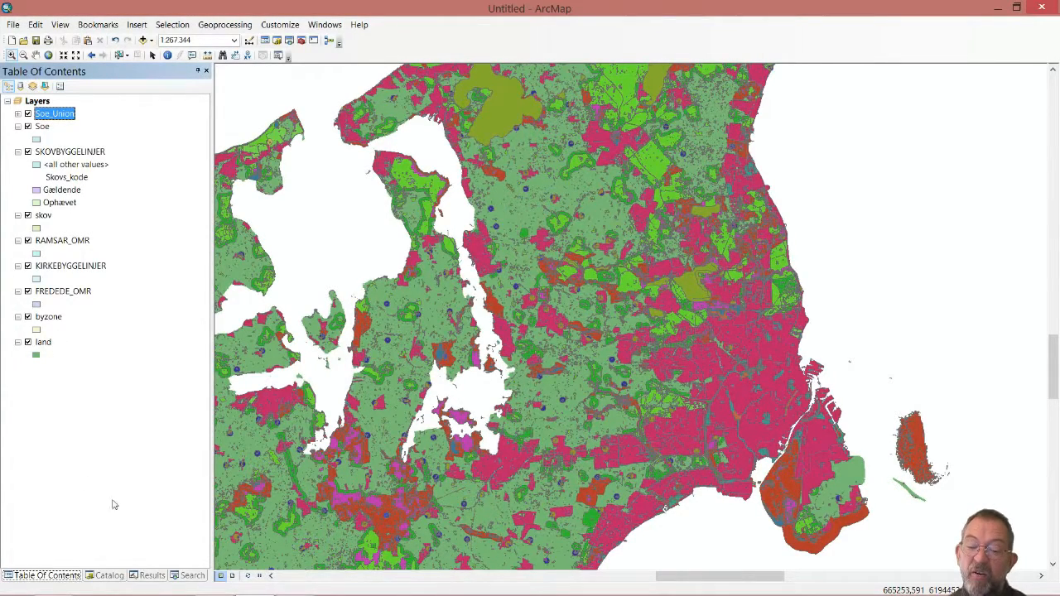
{"action": "left_click", "coordinate": [107, 575]}
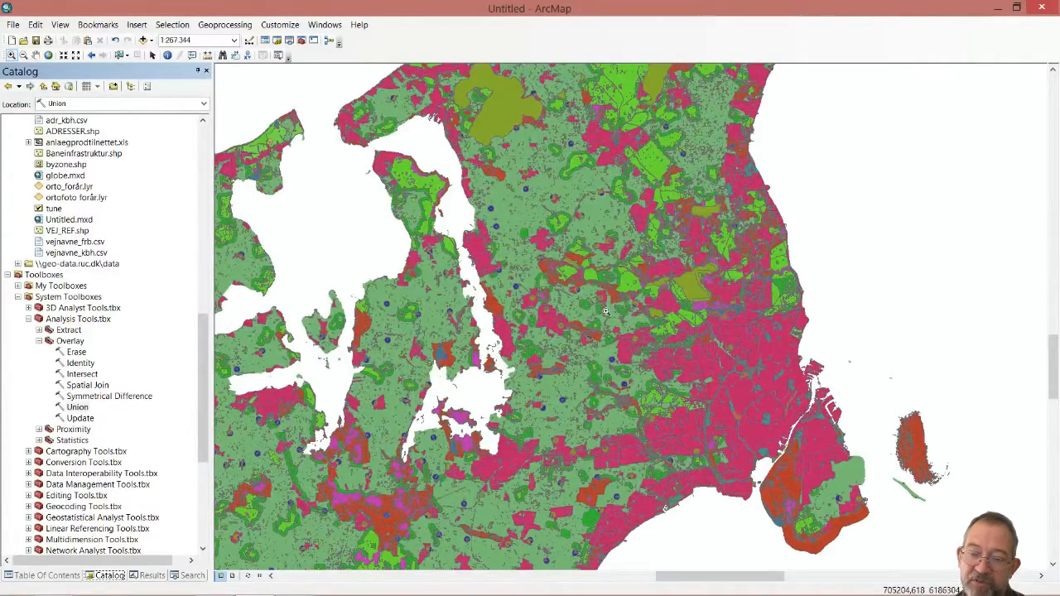
{"action": "left_click", "coordinate": [76, 352]}
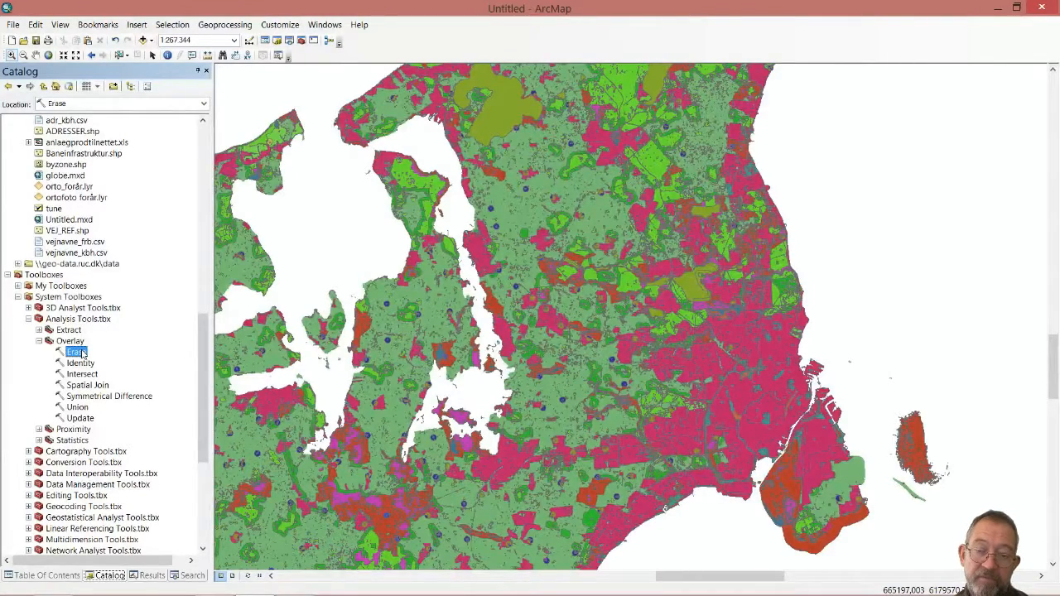
{"action": "double_click", "coordinate": [80, 353]}
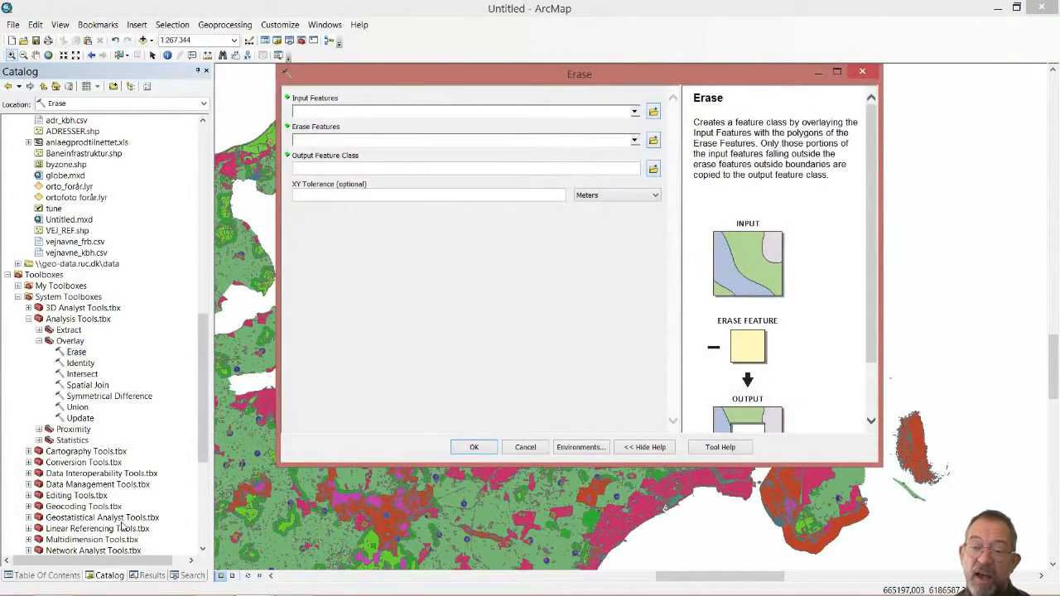
Run Erase with land as the input features and Soe_Union as the erase features, outputting land_Erase1 in Default.gdb.
{"action": "mouse_move", "coordinate": [5, 594]}
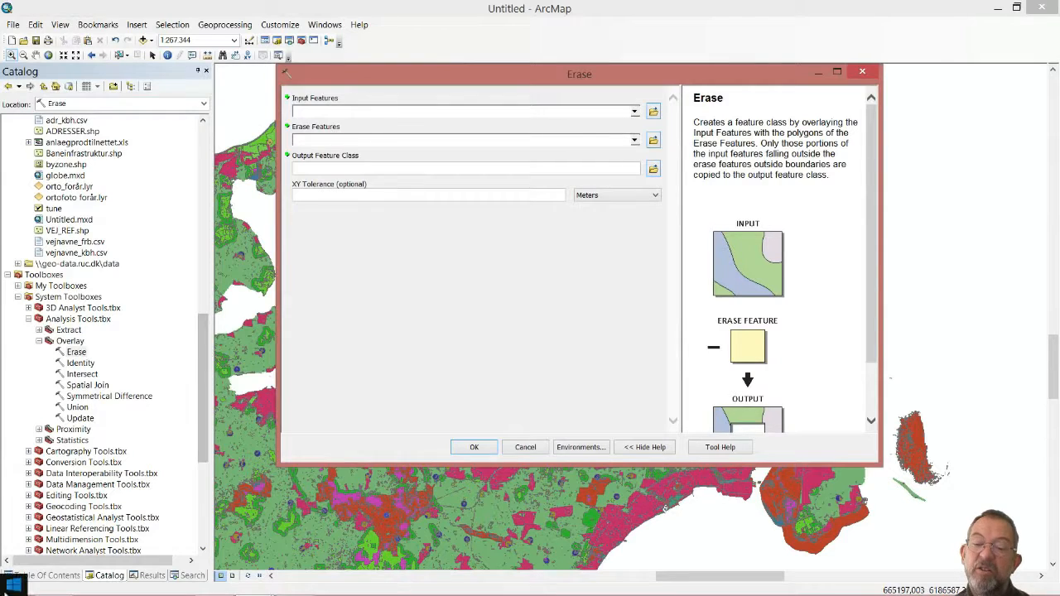
{"action": "left_click", "coordinate": [47, 575]}
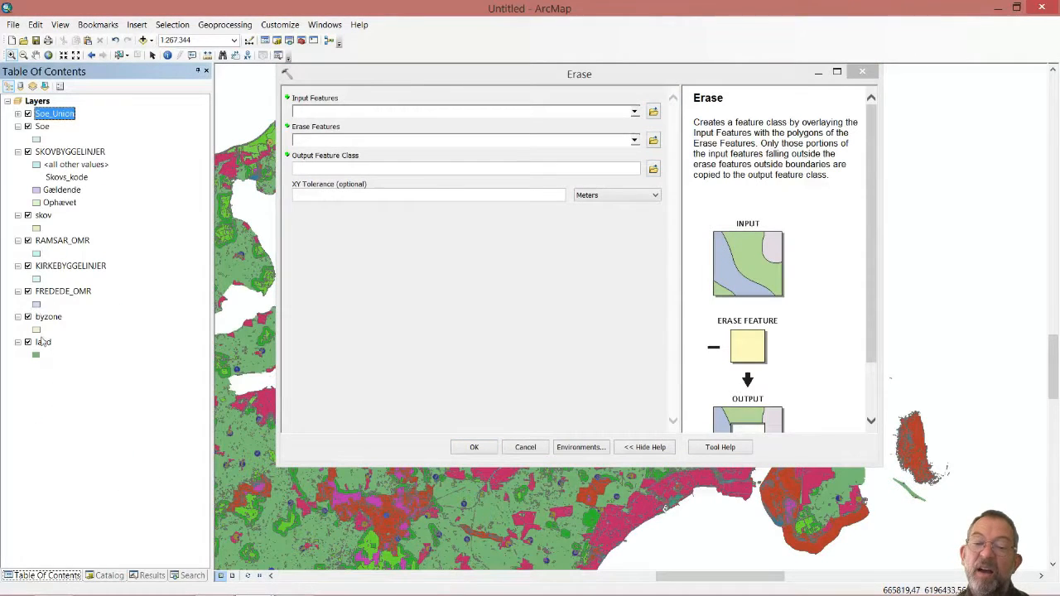
{"action": "mouse_move", "coordinate": [42, 341]}
{"action": "left_mouse_down"}
{"action": "mouse_move", "coordinate": [166, 289]}
{"action": "mouse_move", "coordinate": [426, 113]}
{"action": "left_mouse_up"}
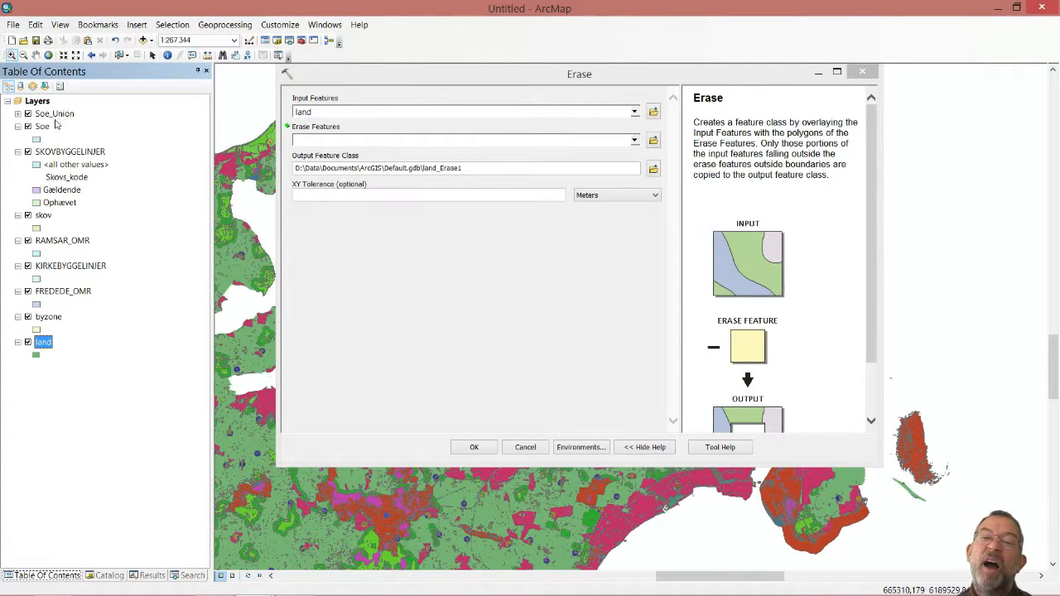
{"action": "mouse_move", "coordinate": [63, 114]}
{"action": "left_mouse_down"}
{"action": "mouse_move", "coordinate": [202, 137]}
{"action": "mouse_move", "coordinate": [379, 147]}
{"action": "left_mouse_up"}
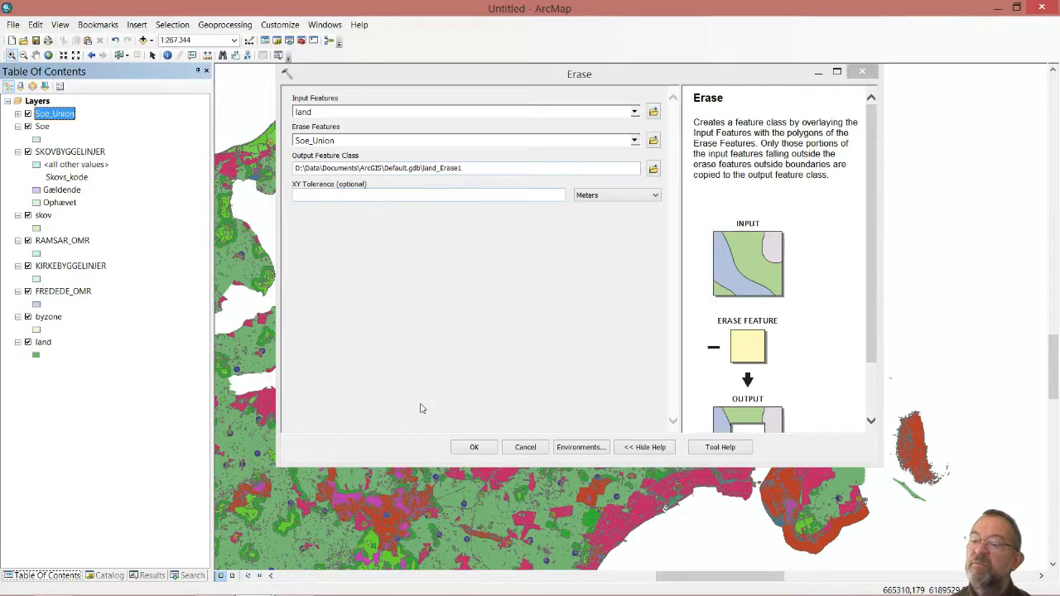
{"action": "left_click", "coordinate": [477, 448]}
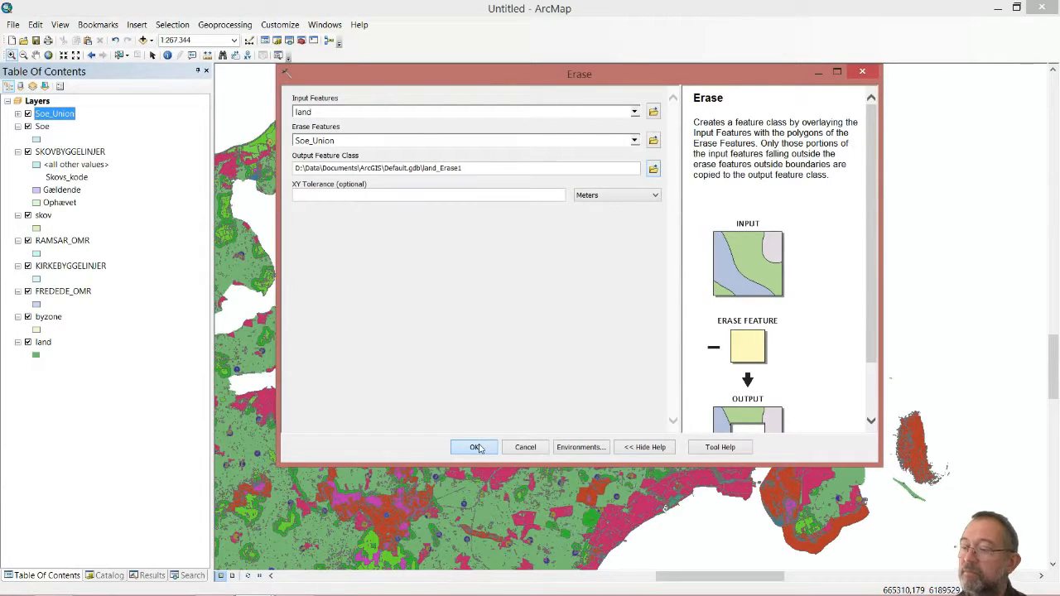
{"action": "left_click", "coordinate": [475, 447]}
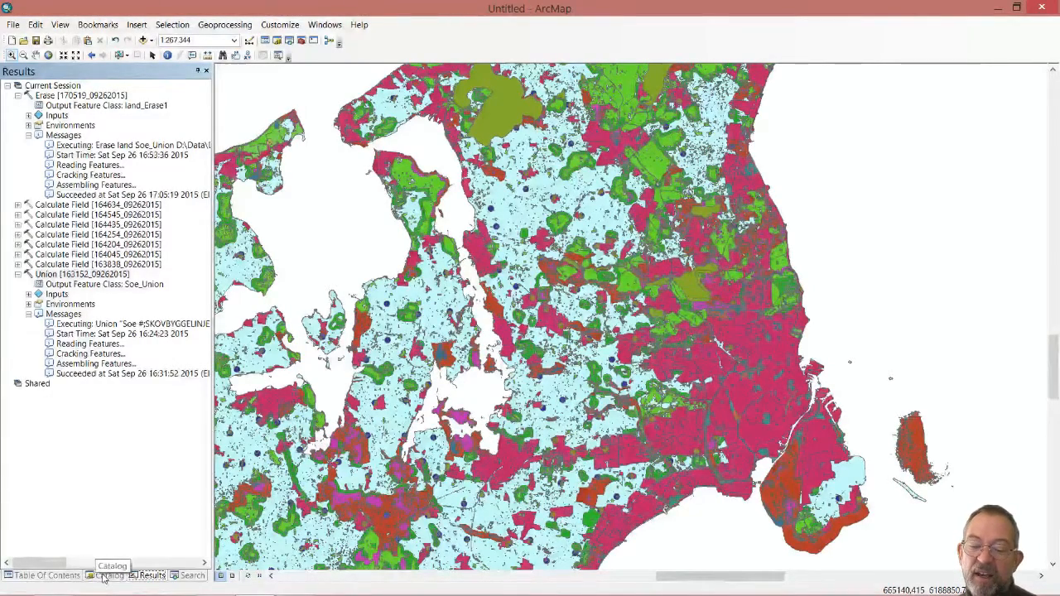
Open the land_Erase1 attribute table and examine the Shape_Area statistics, especially the sum of the unrestricted area.
{"action": "left_click", "coordinate": [62, 578]}
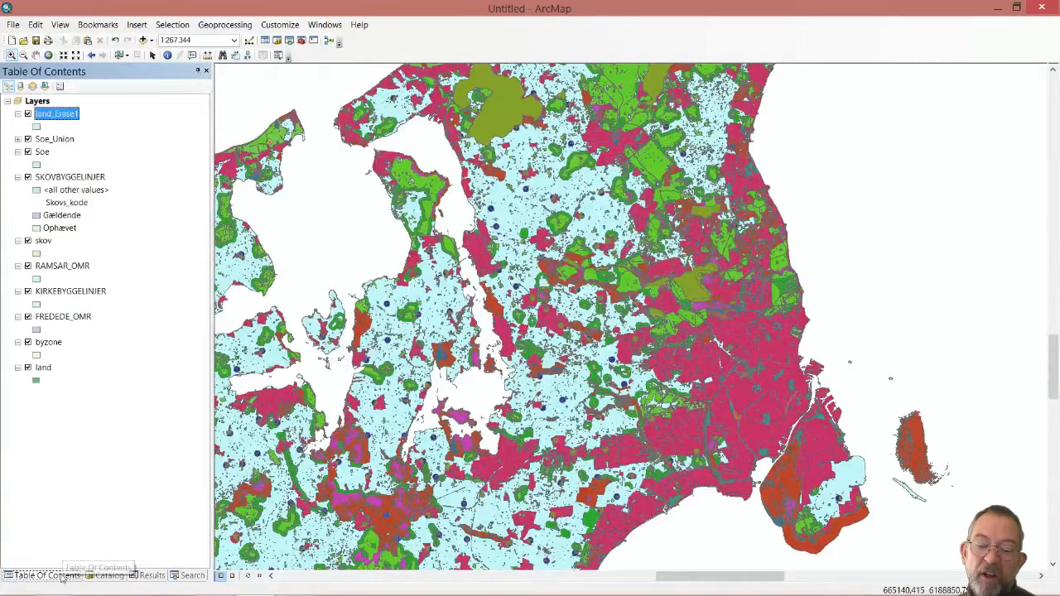
{"action": "right_click", "coordinate": [73, 116]}
{"action": "left_click", "coordinate": [124, 151]}
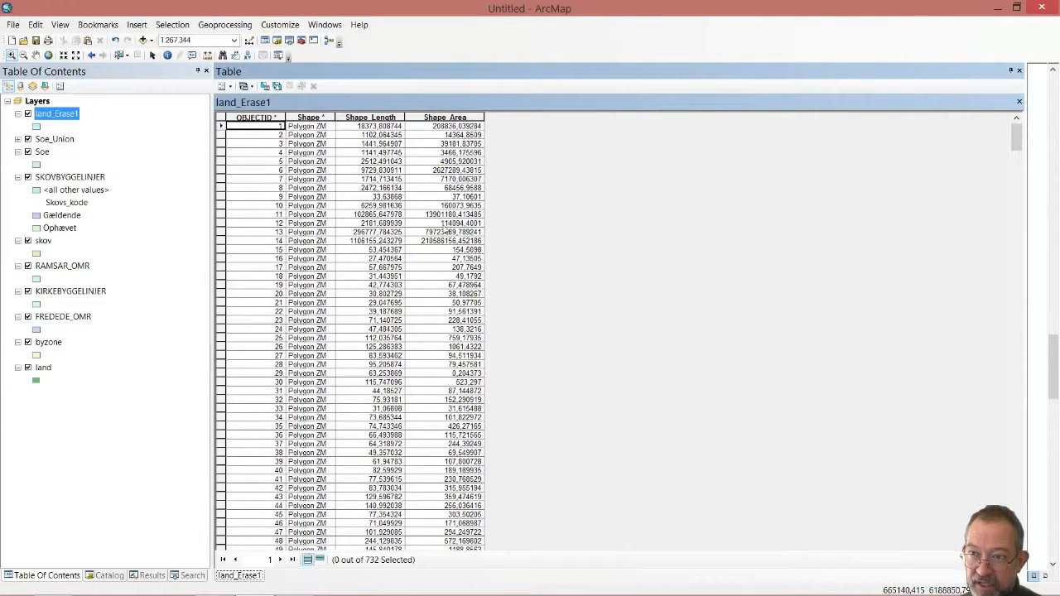
{"action": "left_click", "coordinate": [444, 118]}
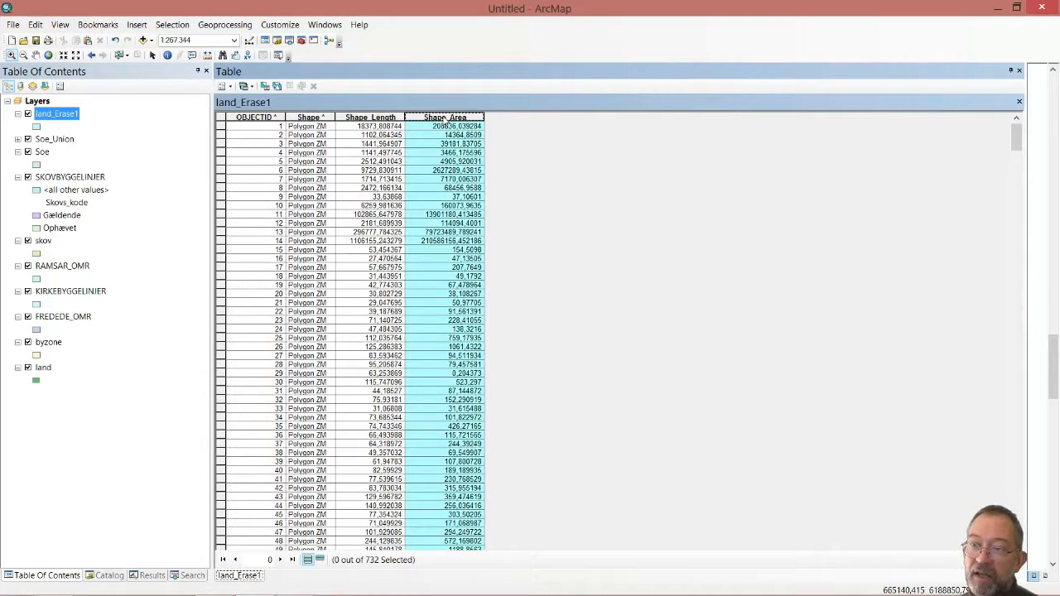
{"action": "right_click", "coordinate": [445, 121]}
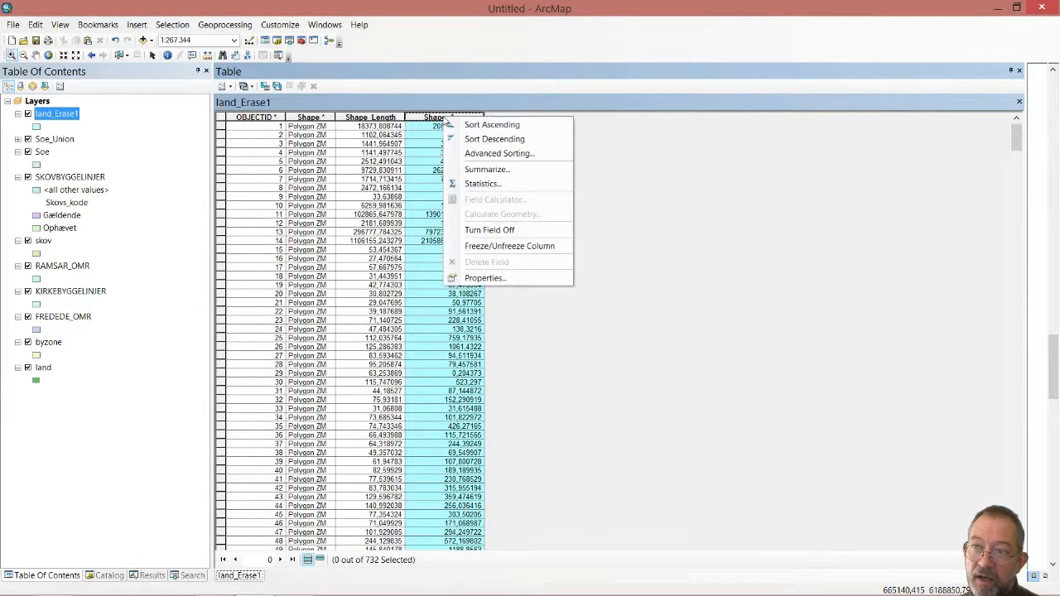
{"action": "left_click", "coordinate": [476, 183]}
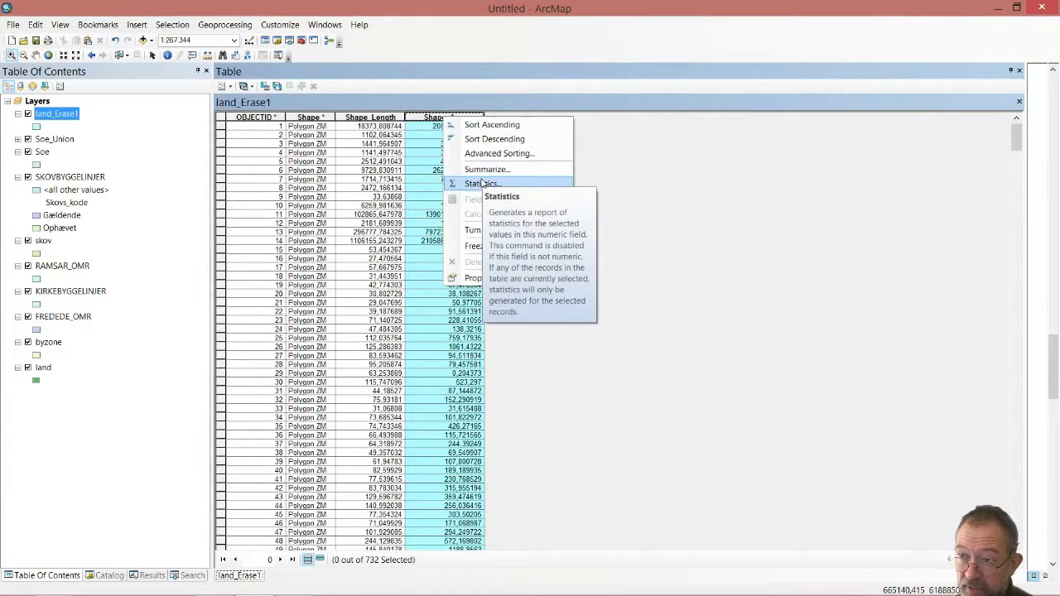
{"action": "left_click", "coordinate": [481, 183]}
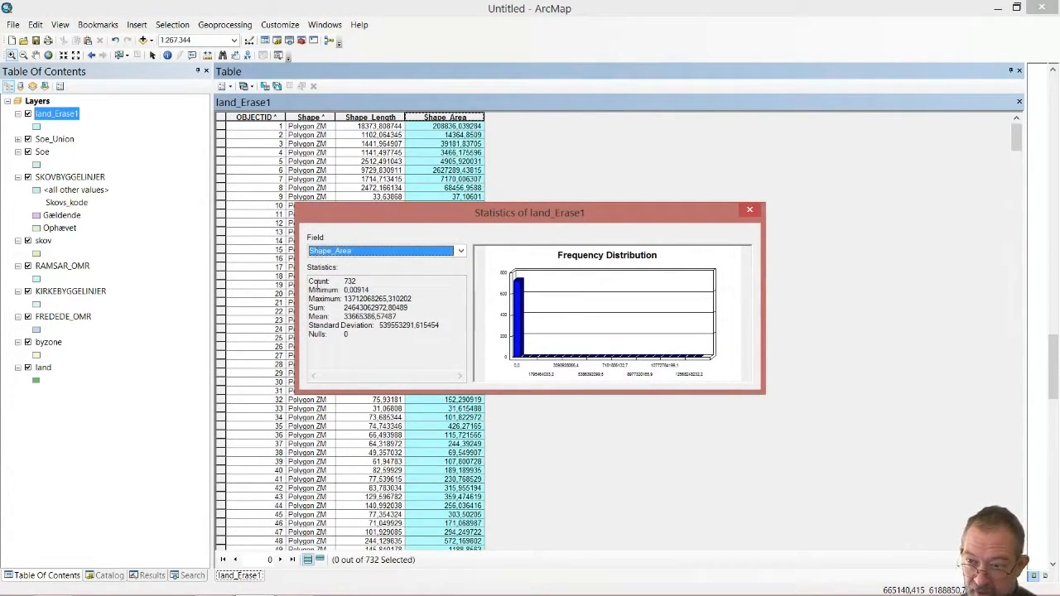
{"action": "left_click_drag", "start_coordinate": [345, 308], "coordinate": [379, 308]}
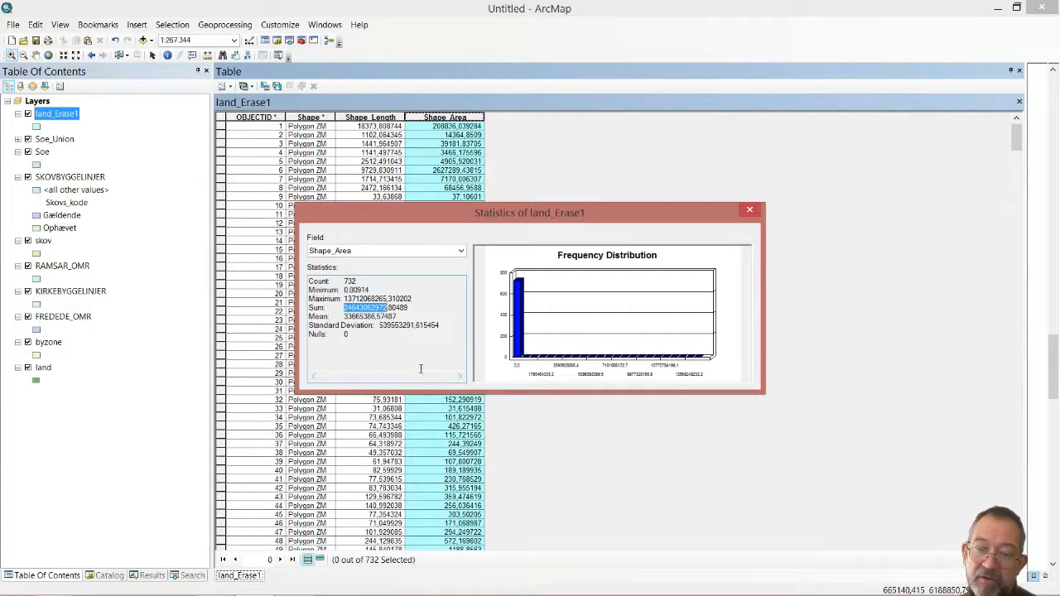
{"action": "left_click", "coordinate": [750, 211]}
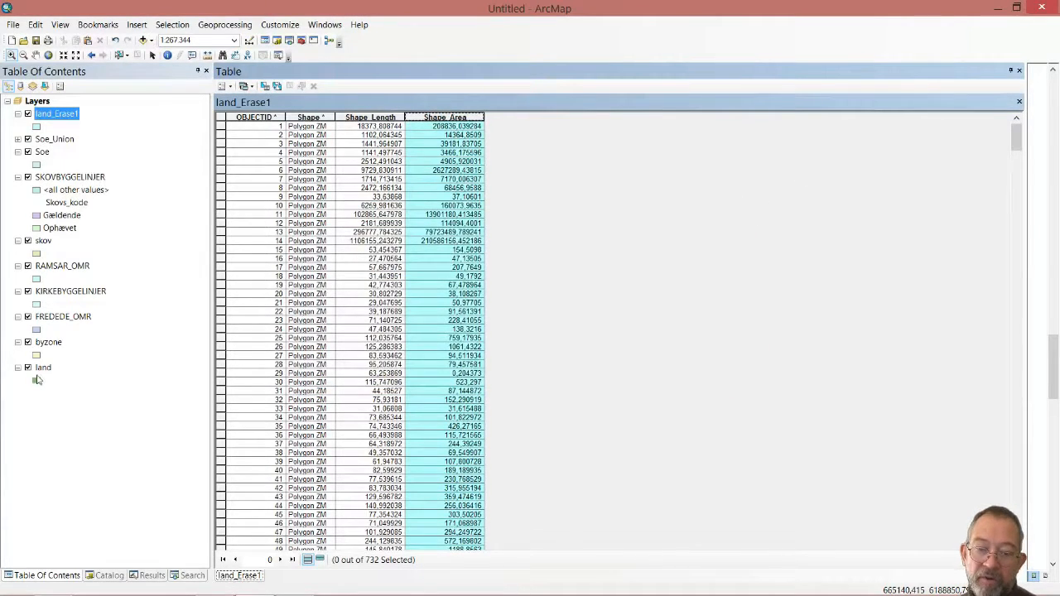
{"action": "right_click", "coordinate": [37, 373]}
{"action": "left_click", "coordinate": [75, 361]}
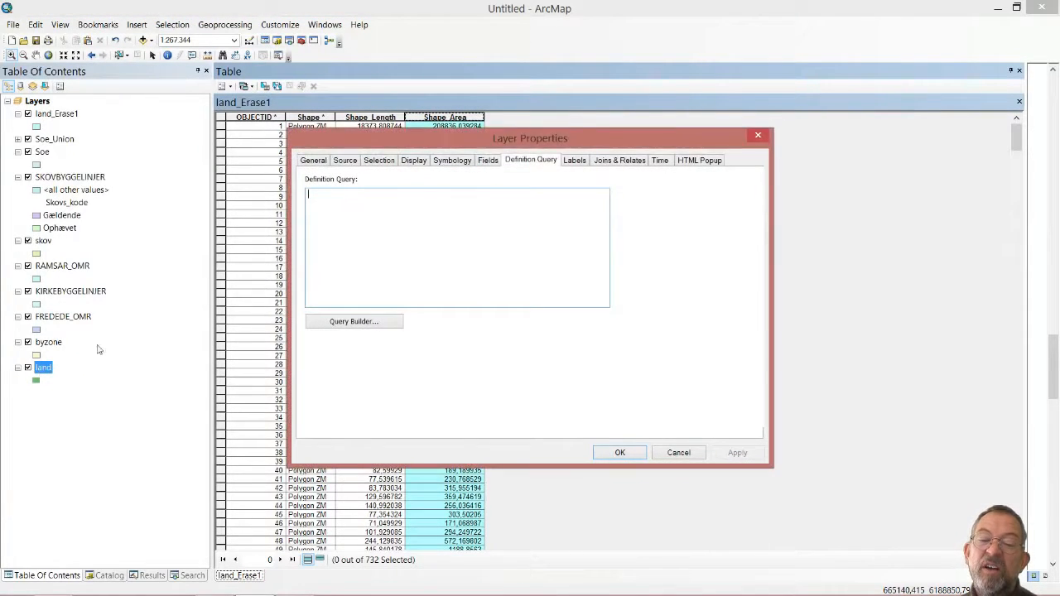
{"action": "left_click", "coordinate": [758, 136]}
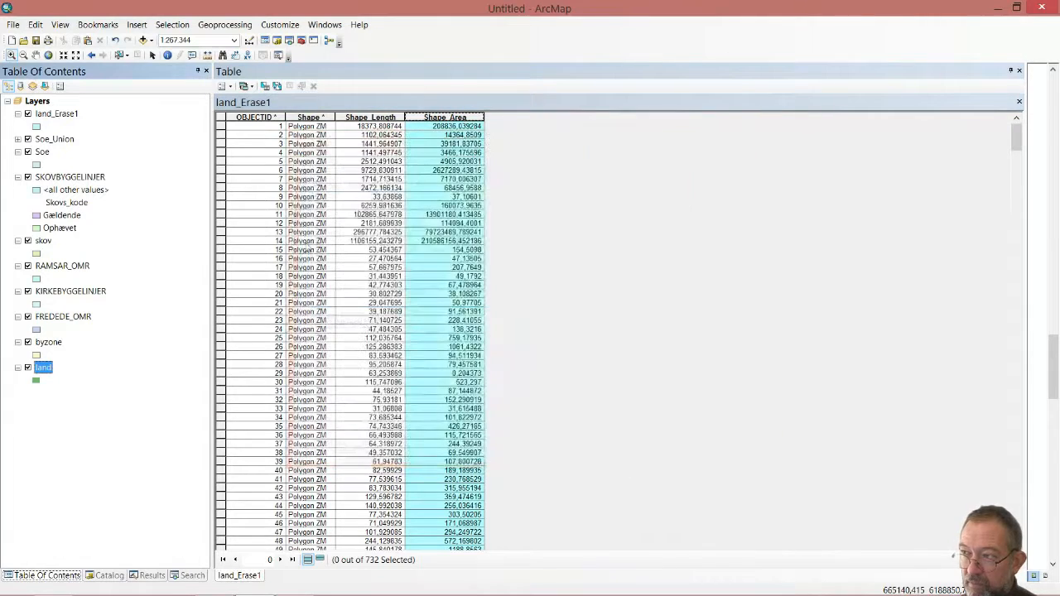
Examine the Shape_Area statistics in the land layer's attribute table for comparison, and close the table window.
{"action": "right_click", "coordinate": [43, 368]}
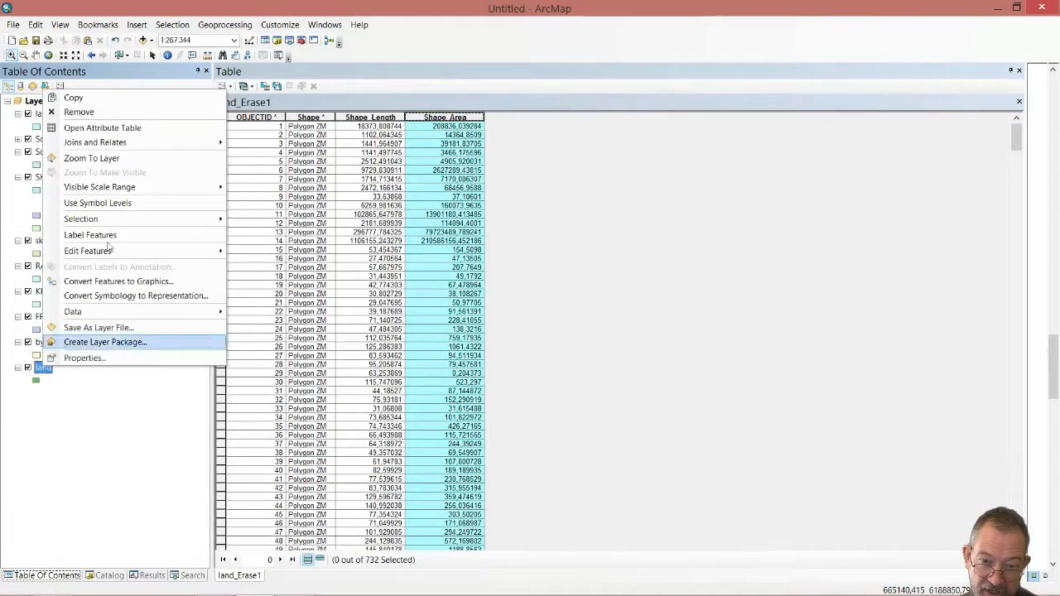
{"action": "left_click", "coordinate": [136, 128]}
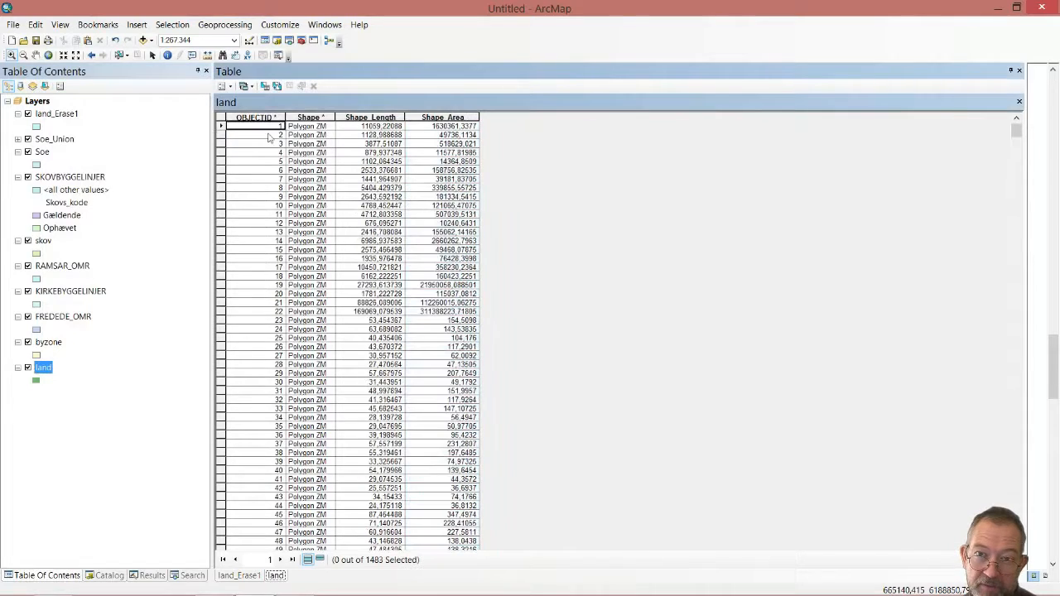
{"action": "left_click", "coordinate": [436, 119]}
{"action": "right_click", "coordinate": [438, 120]}
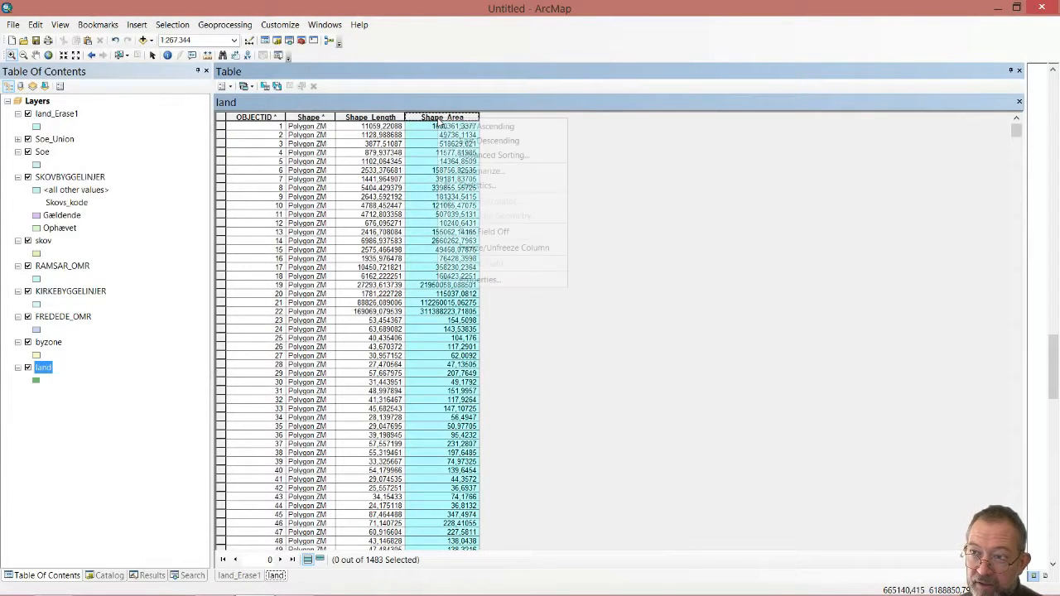
{"action": "left_click", "coordinate": [469, 185]}
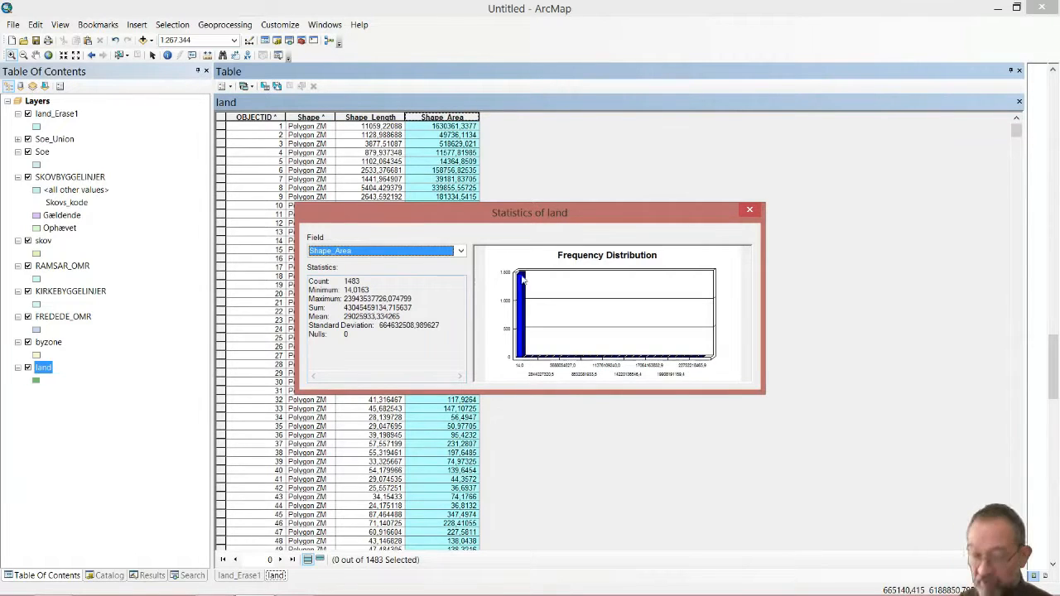
{"action": "left_click", "coordinate": [752, 209]}
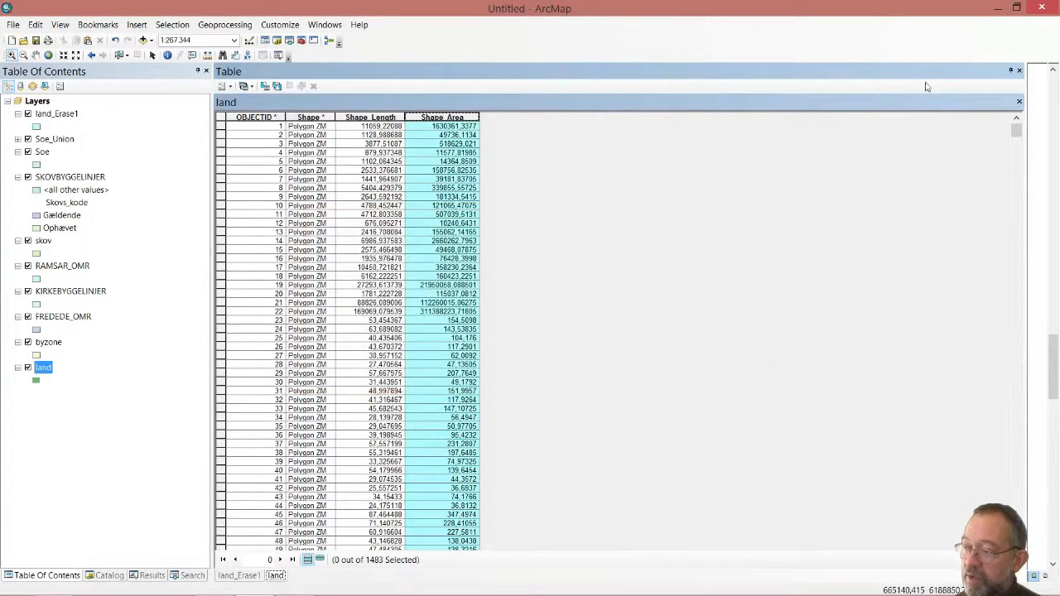
{"action": "left_click", "coordinate": [1020, 72]}
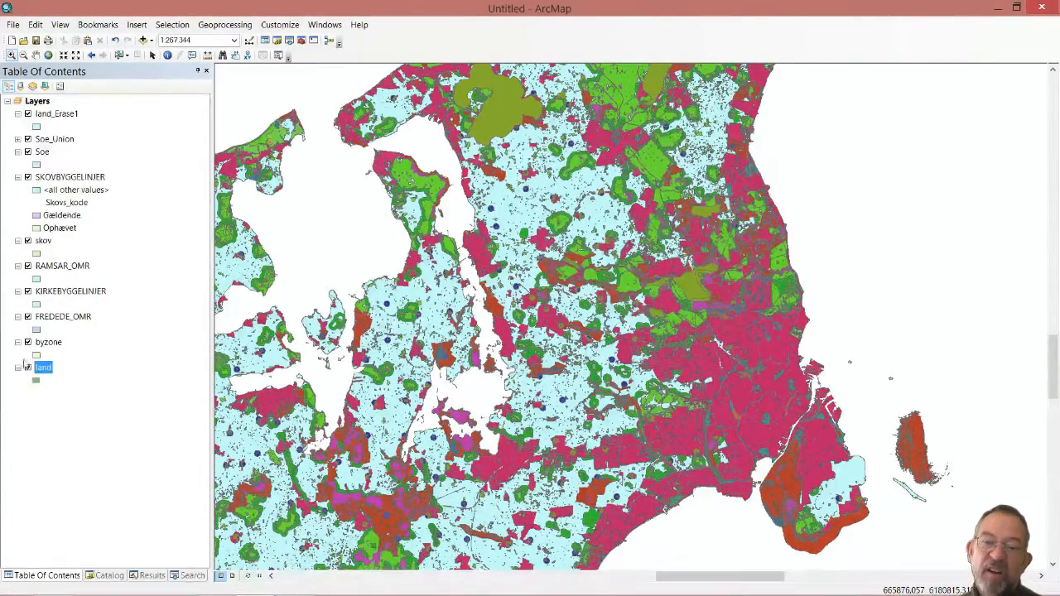
Hide all restriction layers from byzone up to Soe_Union, leaving only land_Erase1 and land displayed.
{"action": "left_click", "coordinate": [27, 342]}
{"action": "left_click", "coordinate": [27, 316]}
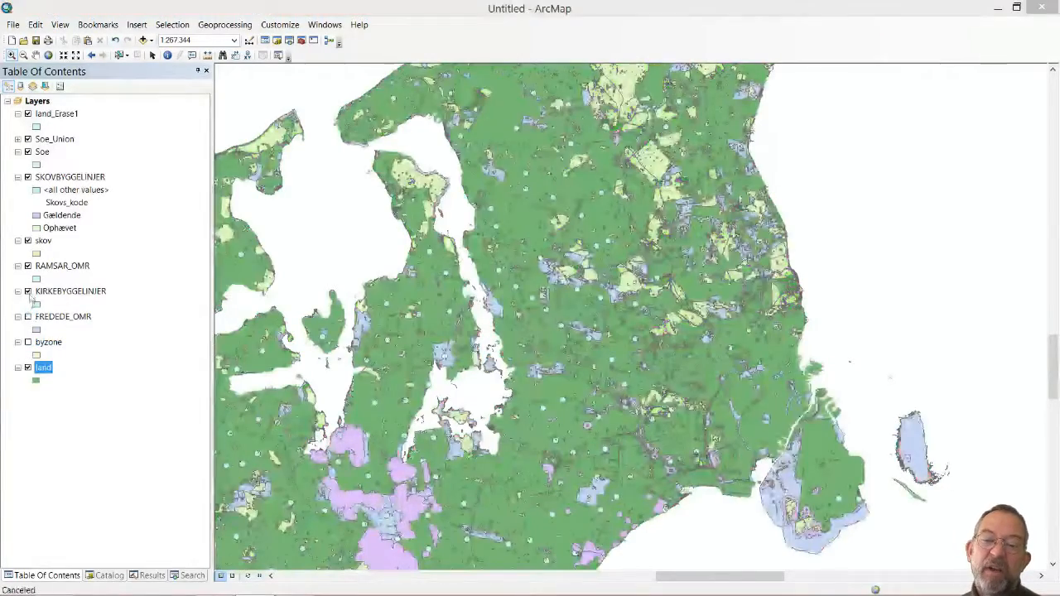
{"action": "left_click", "coordinate": [28, 291]}
{"action": "left_click", "coordinate": [27, 266]}
{"action": "left_click", "coordinate": [27, 240]}
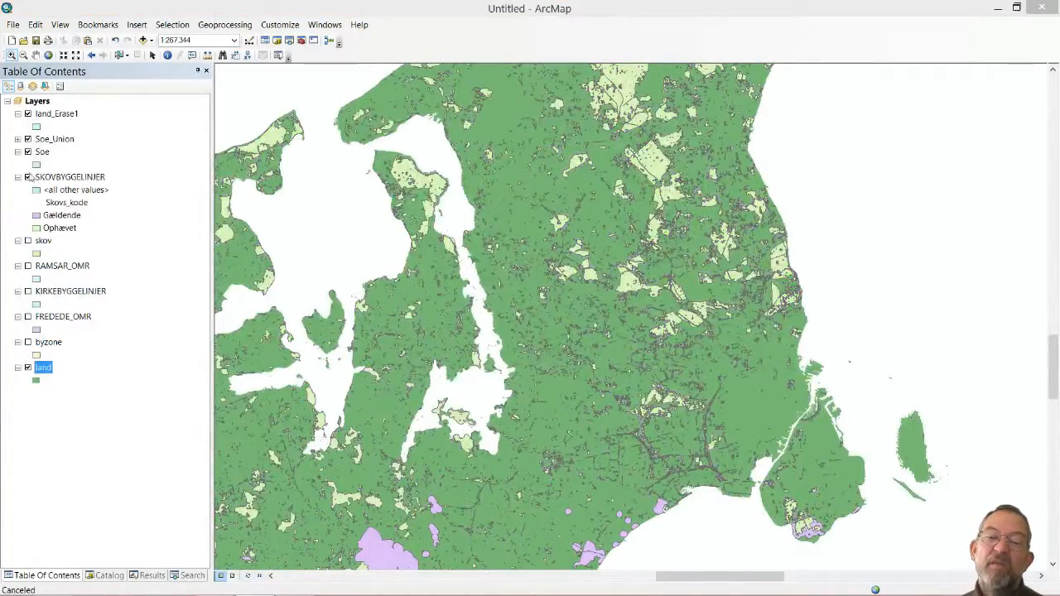
{"action": "left_click", "coordinate": [27, 176]}
{"action": "left_click", "coordinate": [28, 152]}
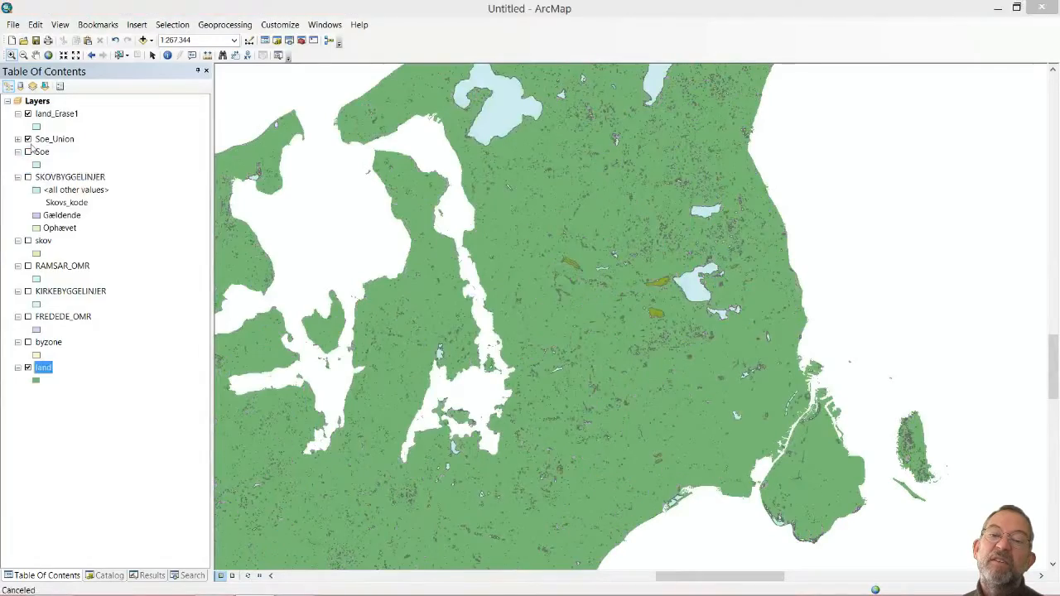
{"action": "left_click", "coordinate": [27, 139]}
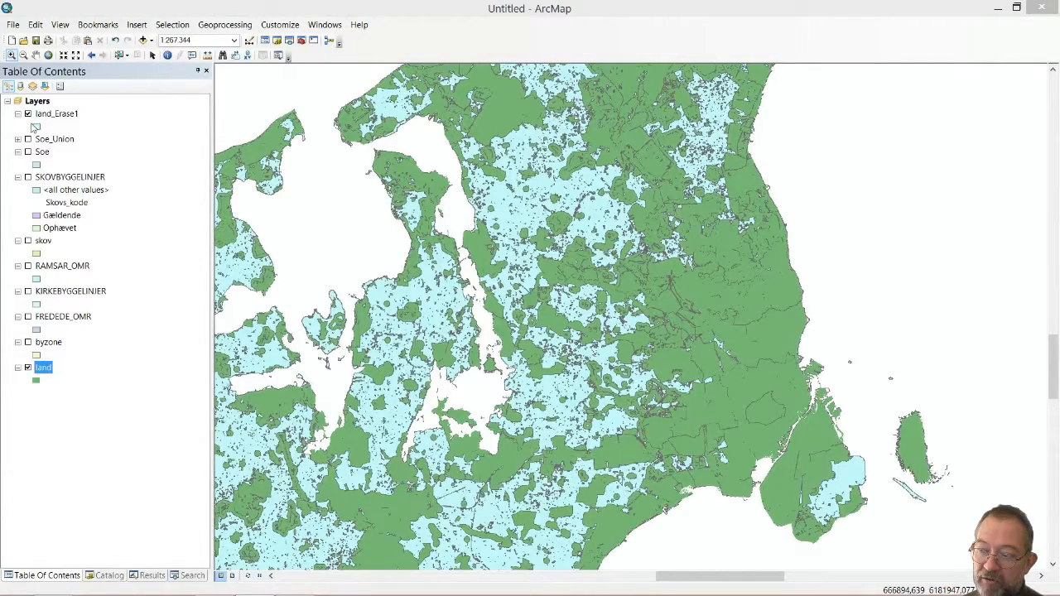
Symbolize the land layer with the Rose fill and land_Erase1 with the Green fill.
{"action": "left_click", "coordinate": [37, 381]}
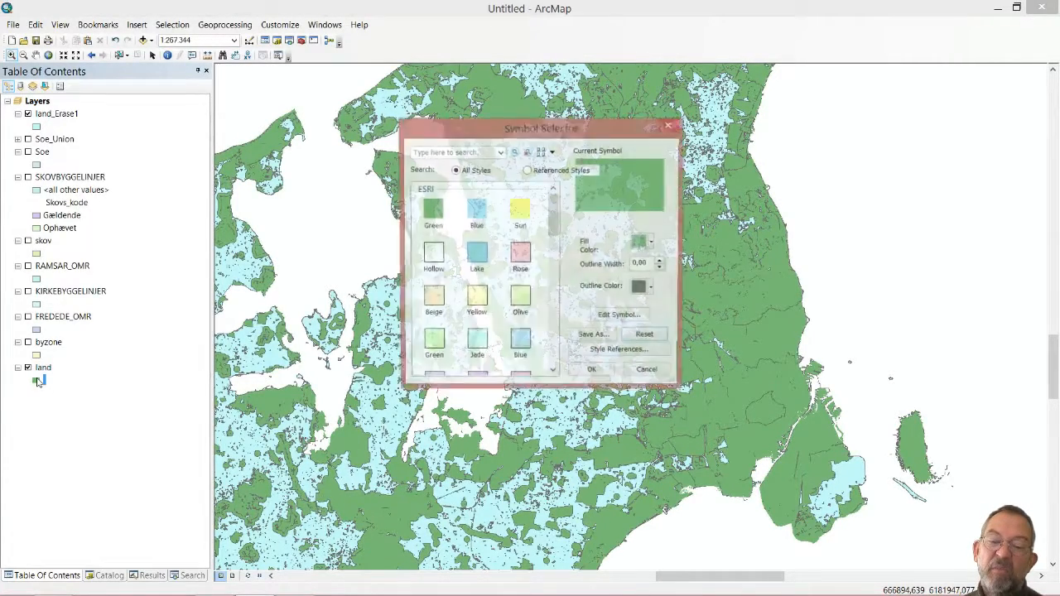
{"action": "left_click", "coordinate": [521, 260]}
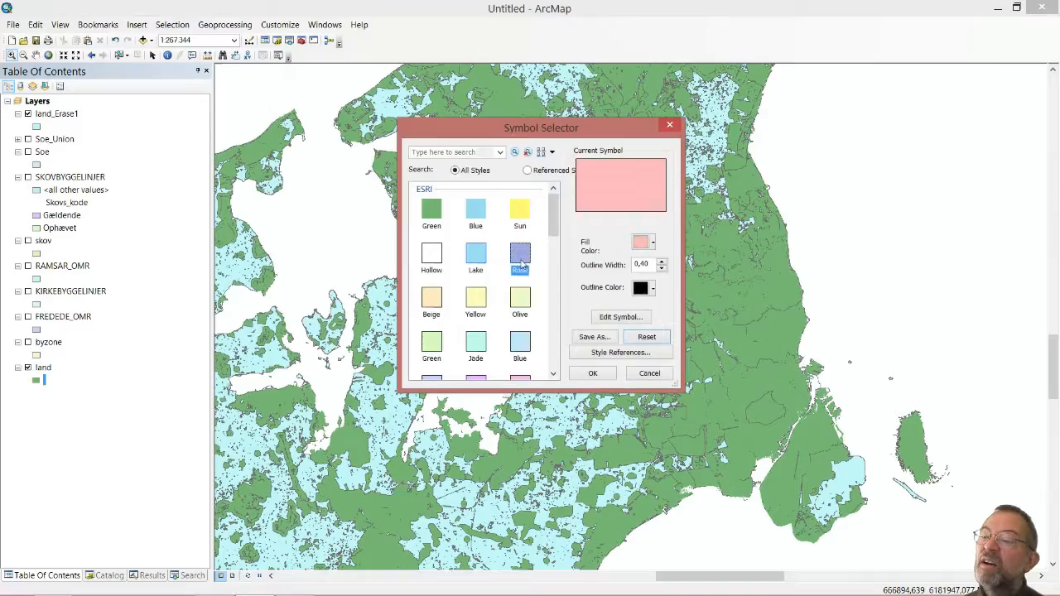
{"action": "left_click", "coordinate": [593, 373]}
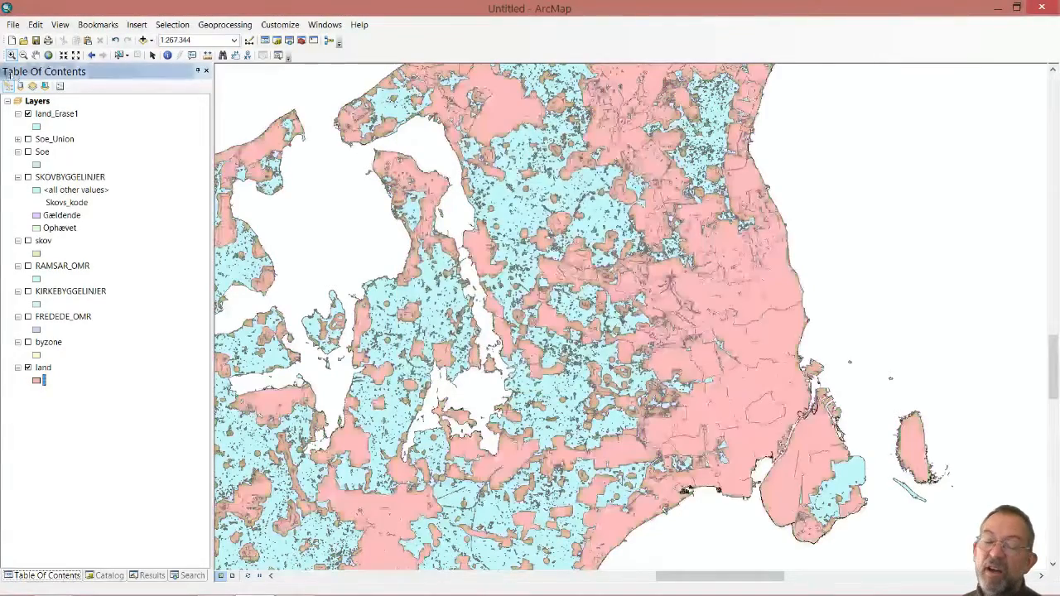
{"action": "left_click", "coordinate": [37, 126]}
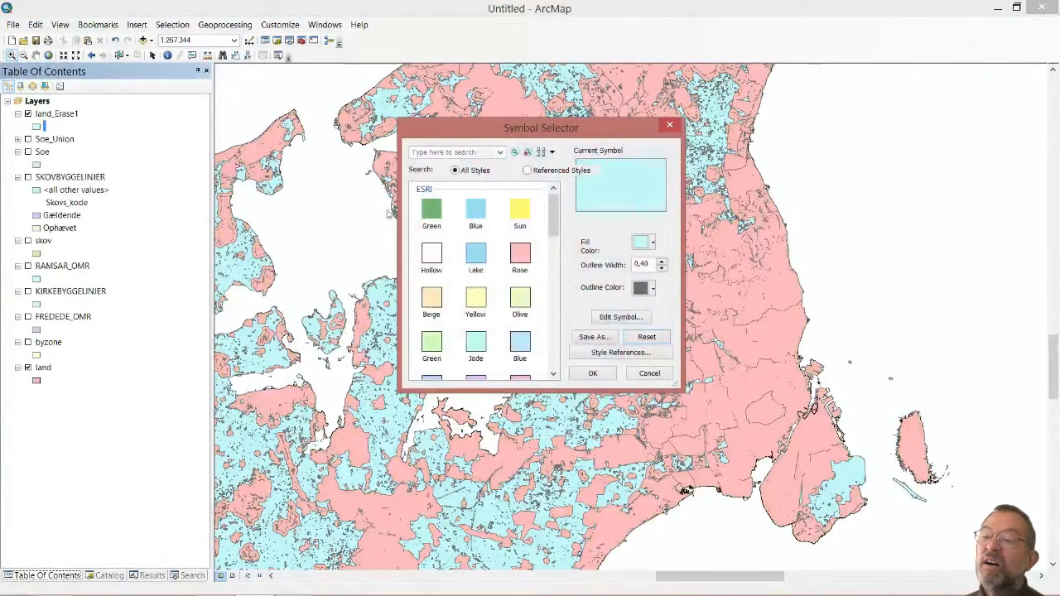
{"action": "left_click", "coordinate": [428, 212]}
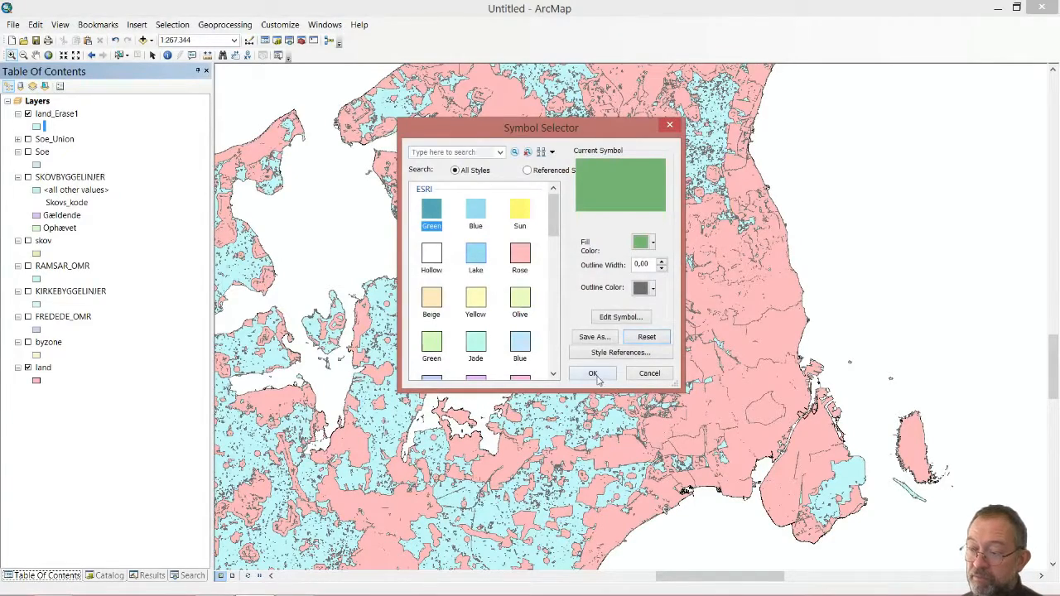
{"action": "left_click", "coordinate": [593, 374]}
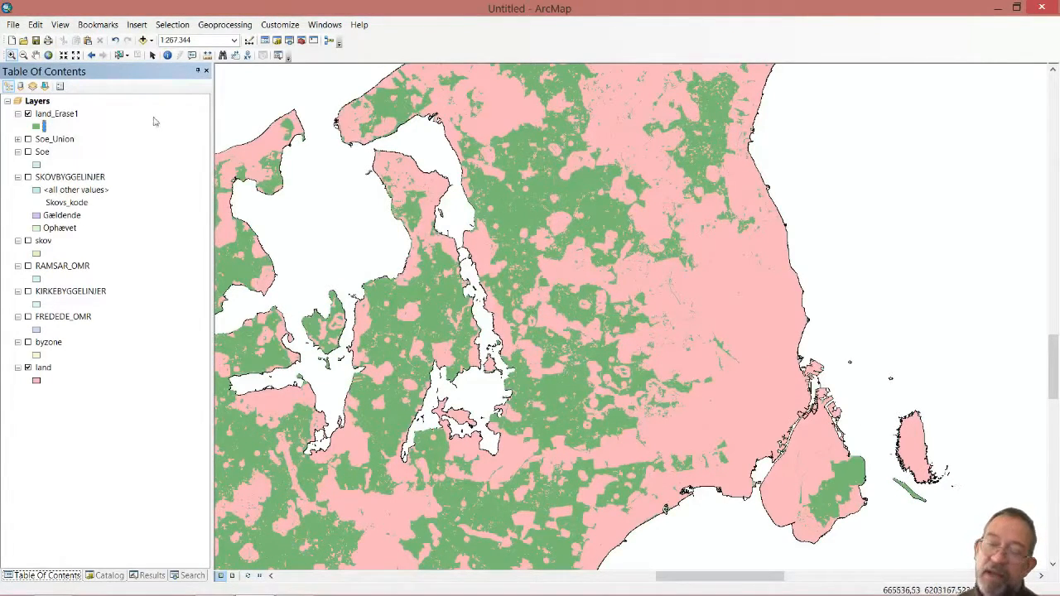
{"action": "left_click", "coordinate": [48, 56]}
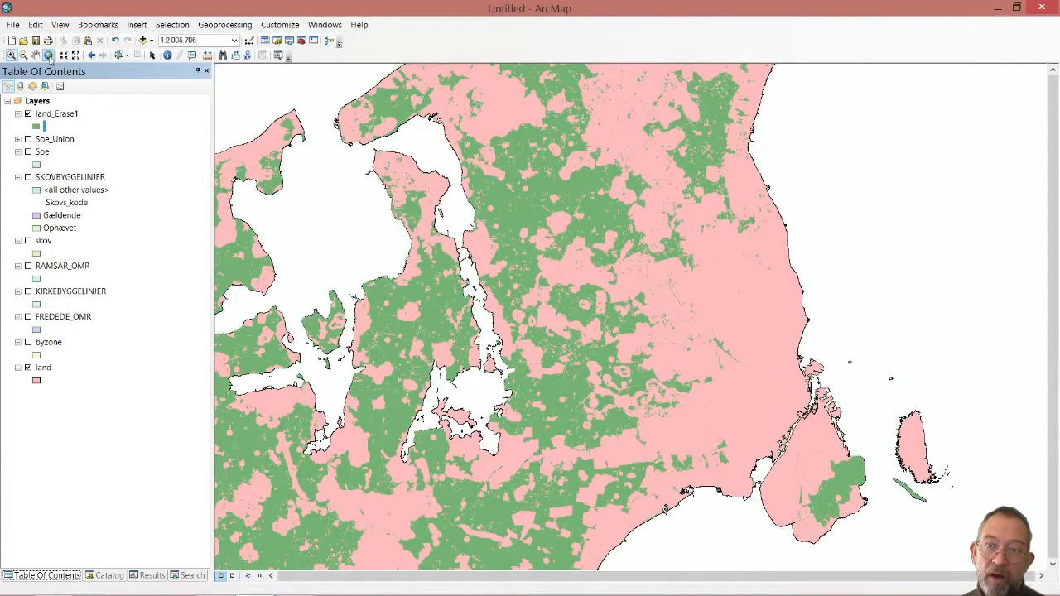
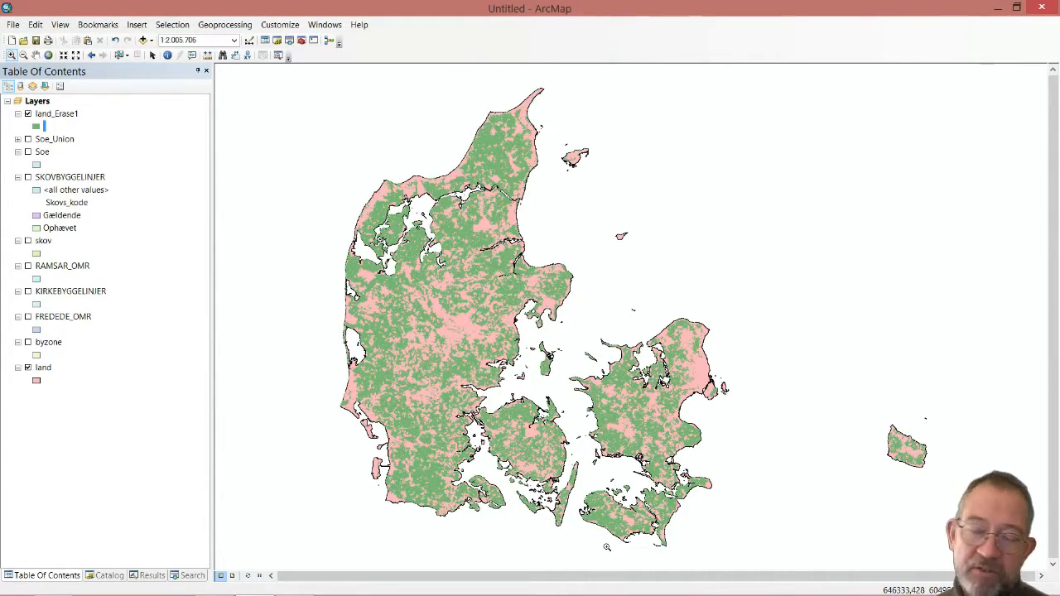
Add the vindmoele point feature class from vindmølle.gdb to the map.
{"action": "mouse_move", "coordinate": [296, 595]}
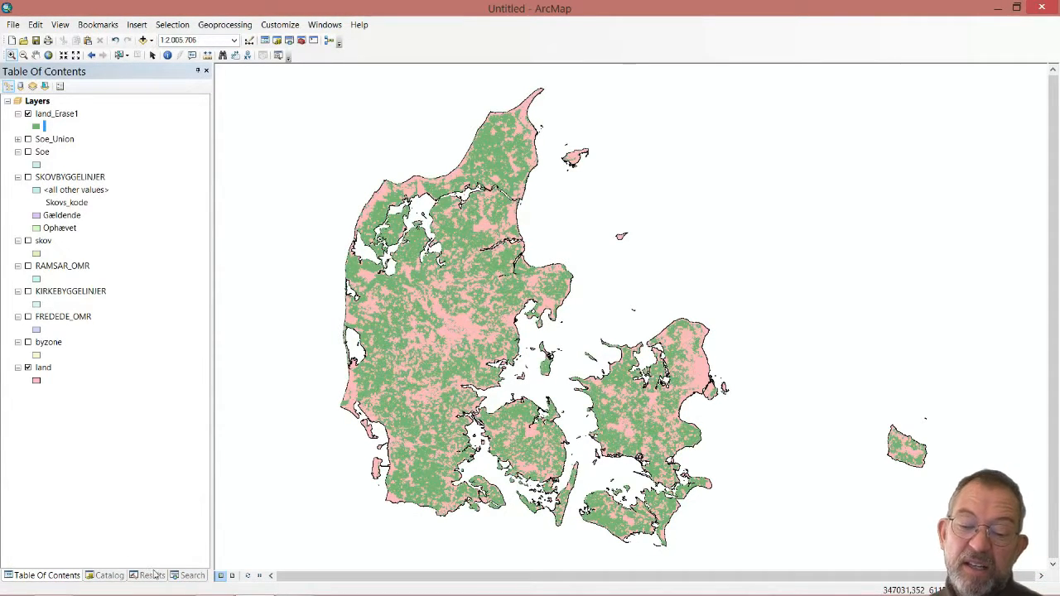
{"action": "left_click", "coordinate": [101, 577]}
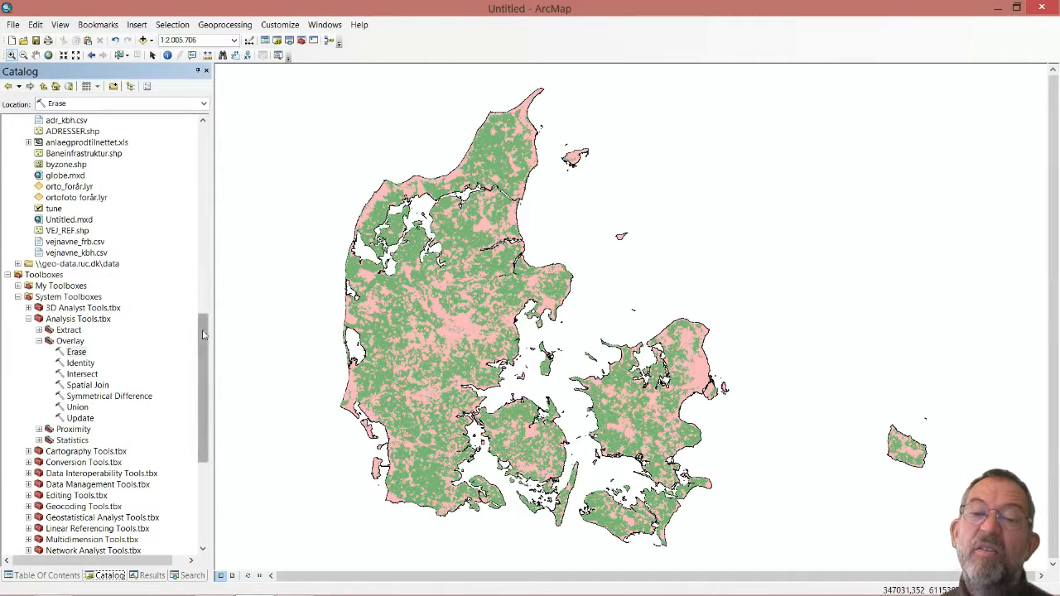
{"action": "left_click_drag", "start_coordinate": [203, 331], "coordinate": [214, 238]}
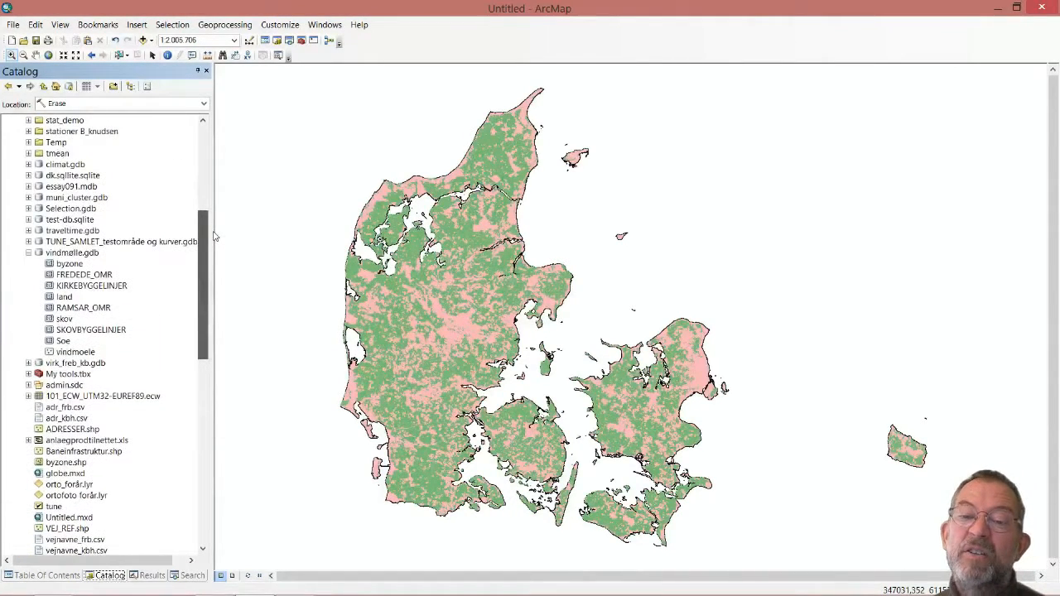
{"action": "left_click", "coordinate": [52, 353]}
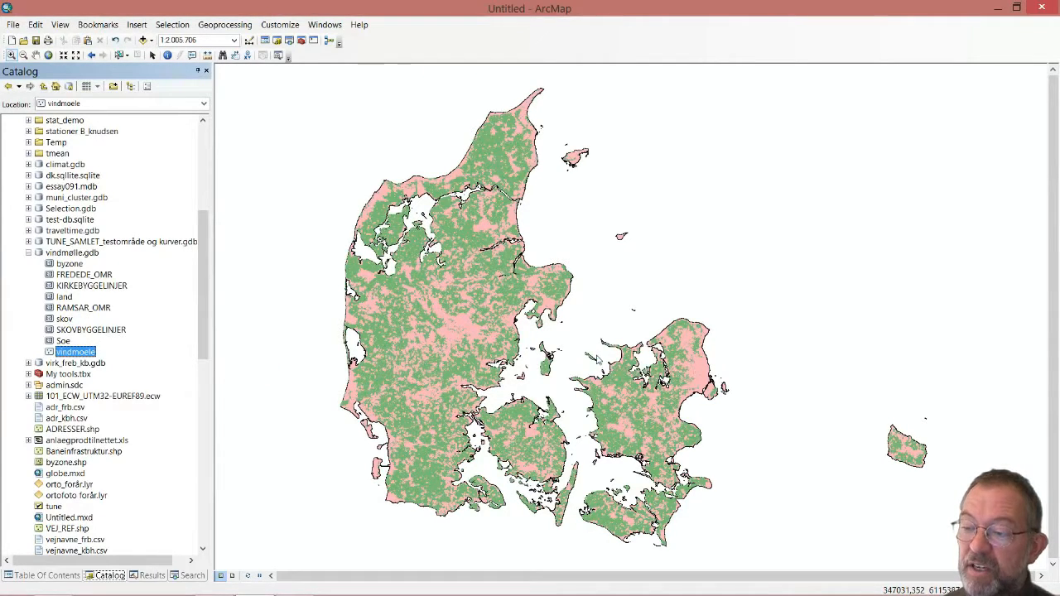
{"action": "left_click_drag", "start_coordinate": [596, 358], "coordinate": [596, 357]}
{"action": "left_click", "coordinate": [651, 417]}
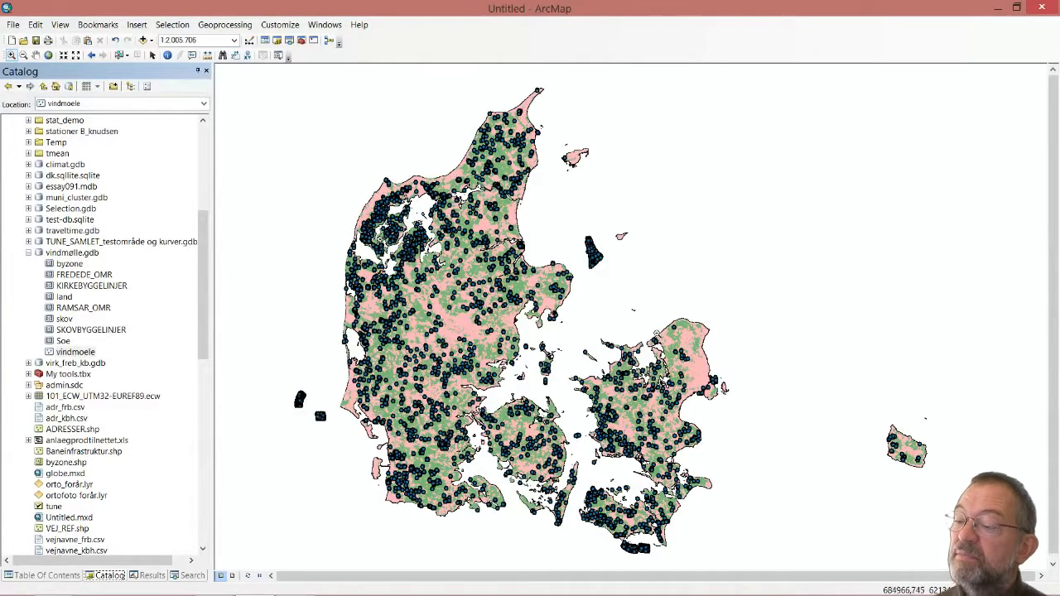
{"action": "left_click_drag", "start_coordinate": [661, 314], "coordinate": [713, 402]}
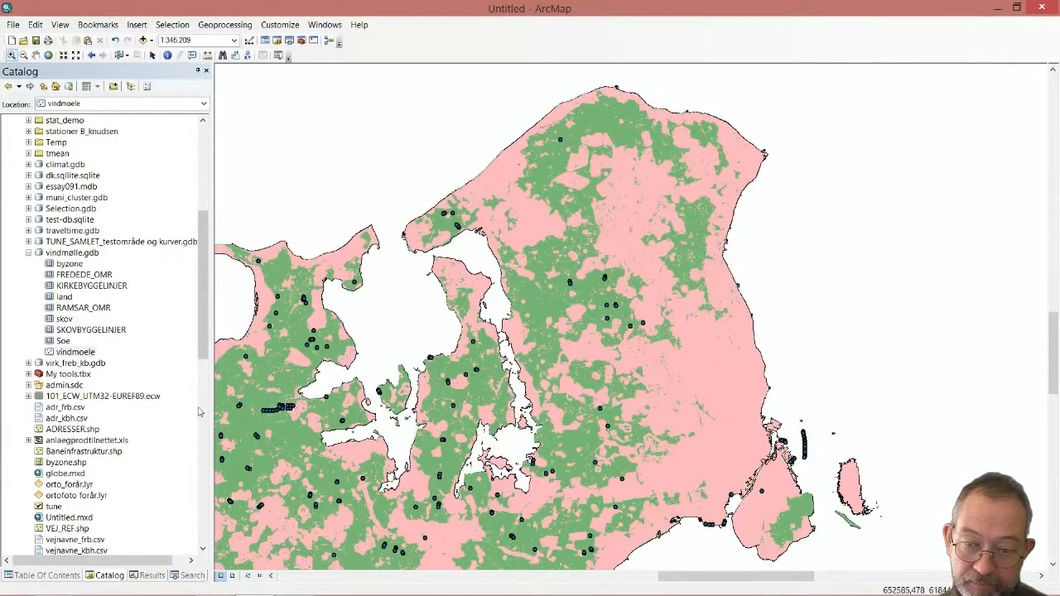
Buffer the vindmoele points by 500 meters with dissolve type NONE, outputting vindmoele_Buffer in Default.gdb.
{"action": "scroll", "coordinate": [195, 358], "scroll_direction": "down", "scroll_amount": 9}
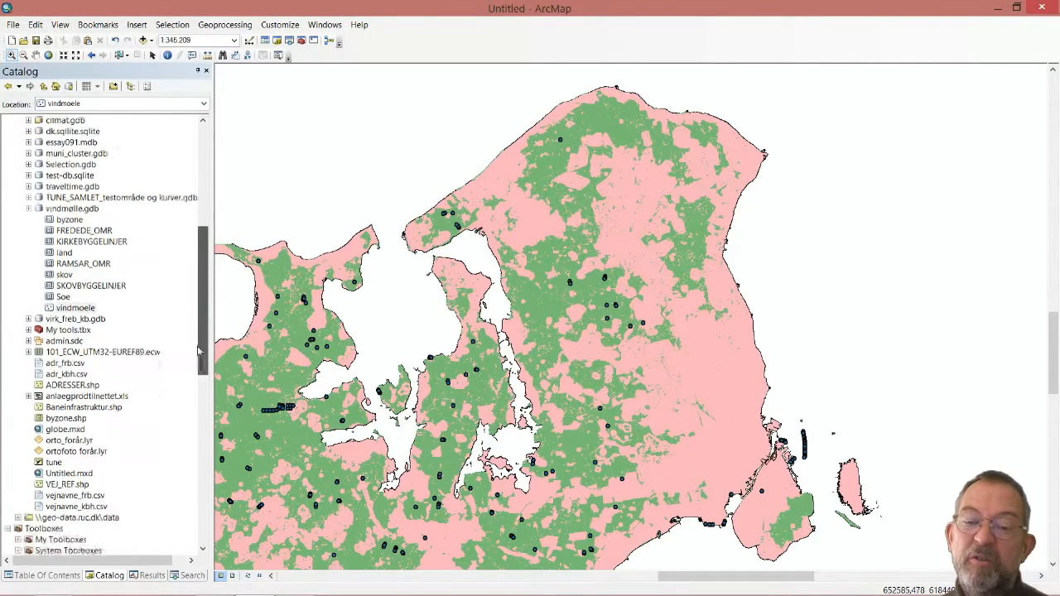
{"action": "scroll", "coordinate": [191, 434], "scroll_direction": "down", "scroll_amount": 2}
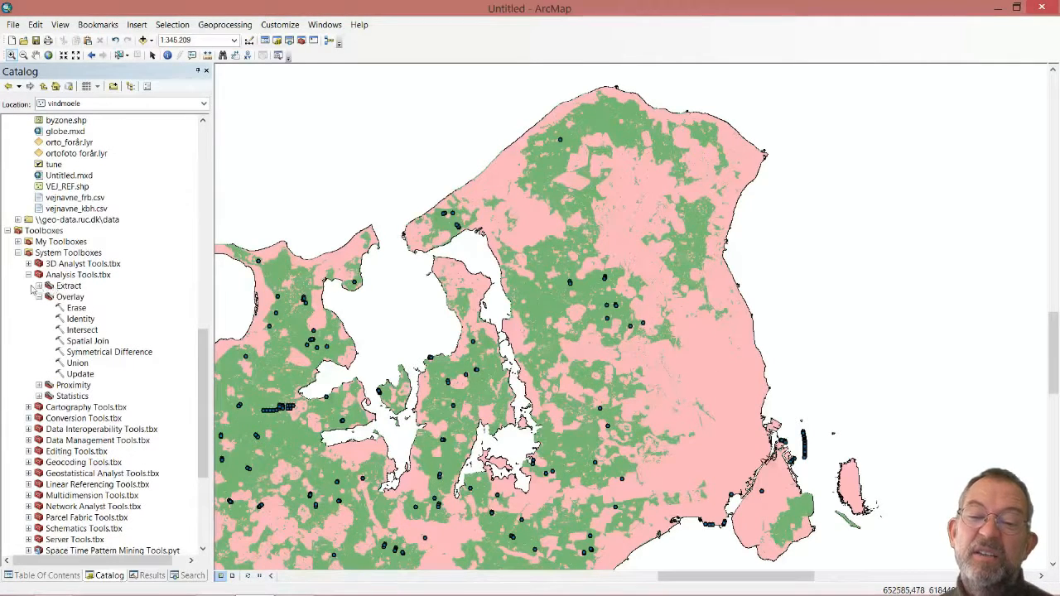
{"action": "left_click", "coordinate": [39, 385]}
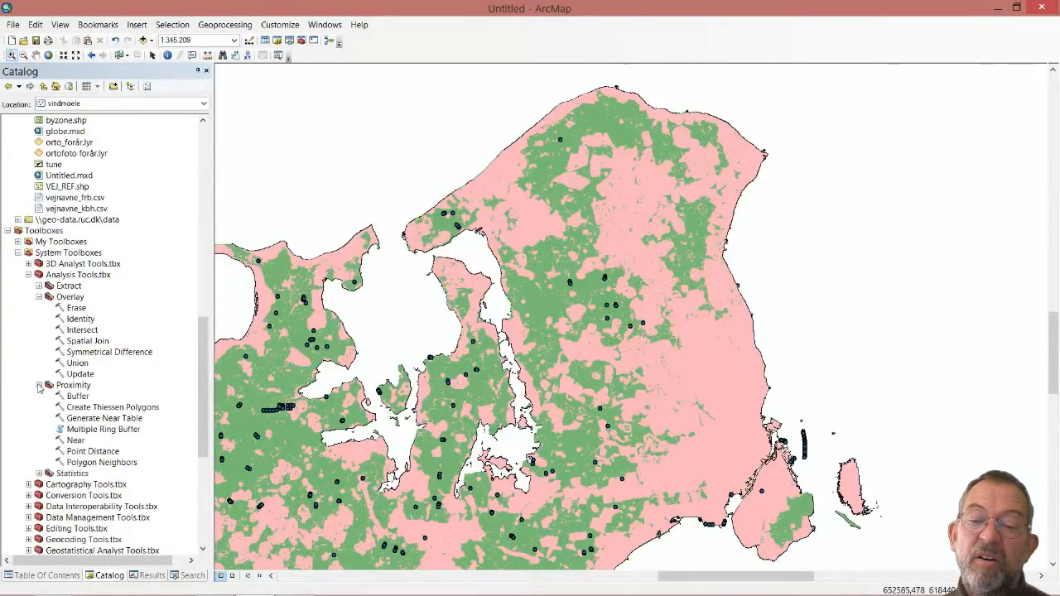
{"action": "double_click", "coordinate": [77, 397]}
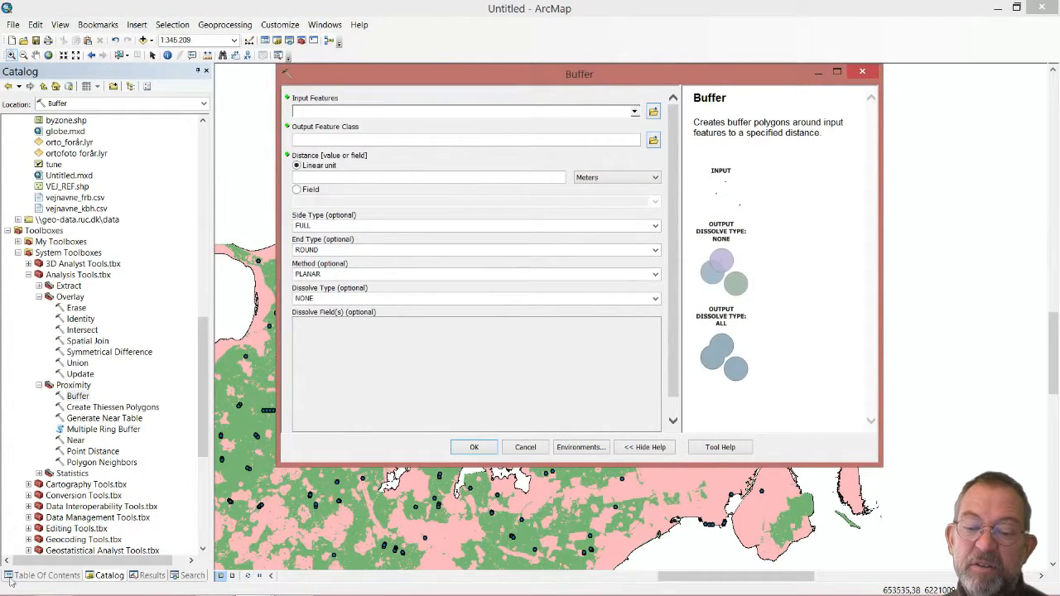
{"action": "left_click", "coordinate": [43, 576]}
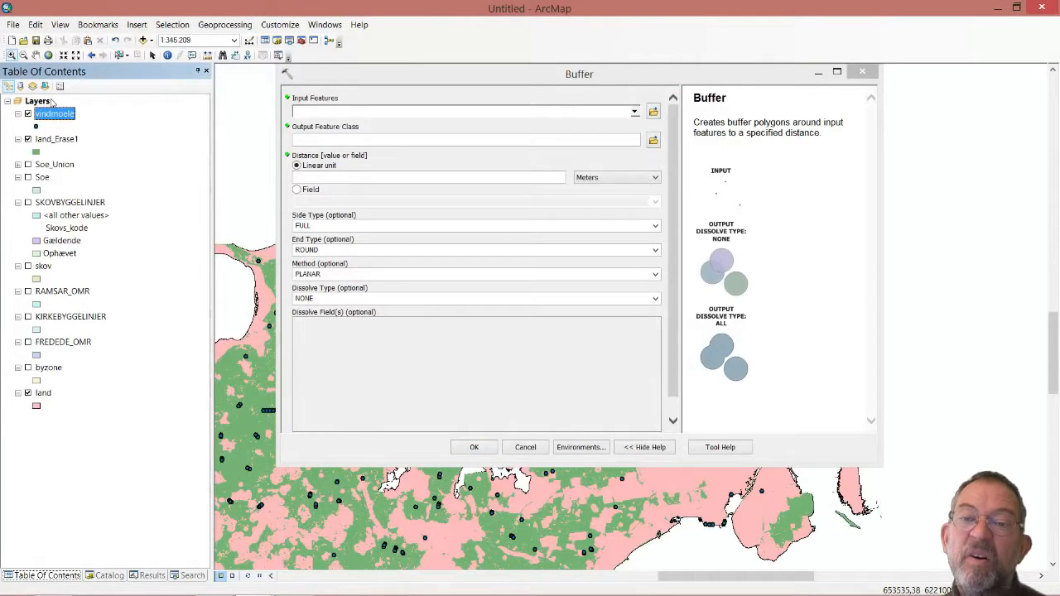
{"action": "left_click_drag", "start_coordinate": [52, 113], "coordinate": [373, 114]}
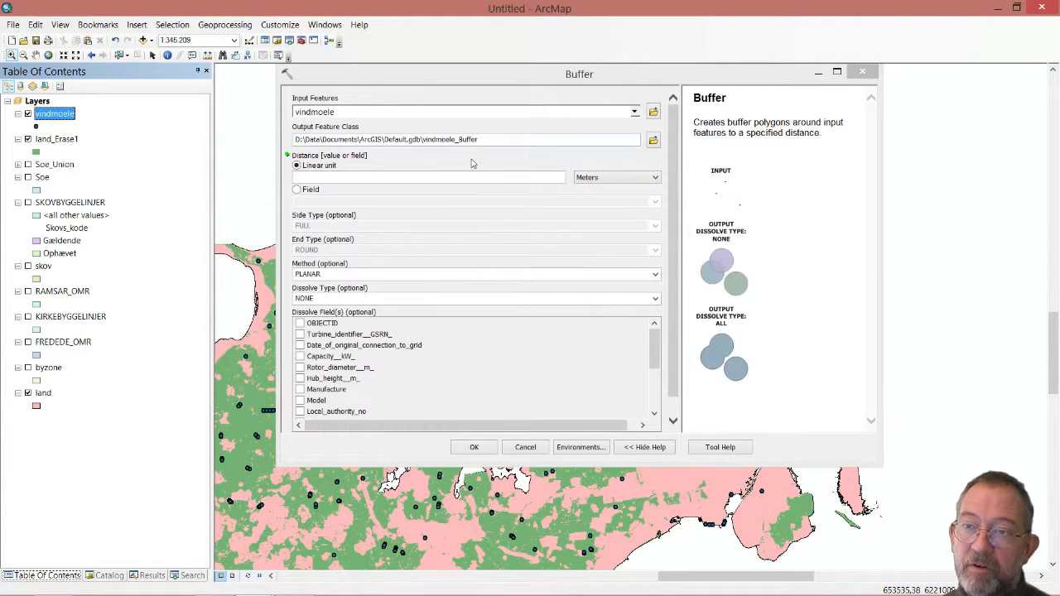
{"action": "left_click", "coordinate": [504, 179]}
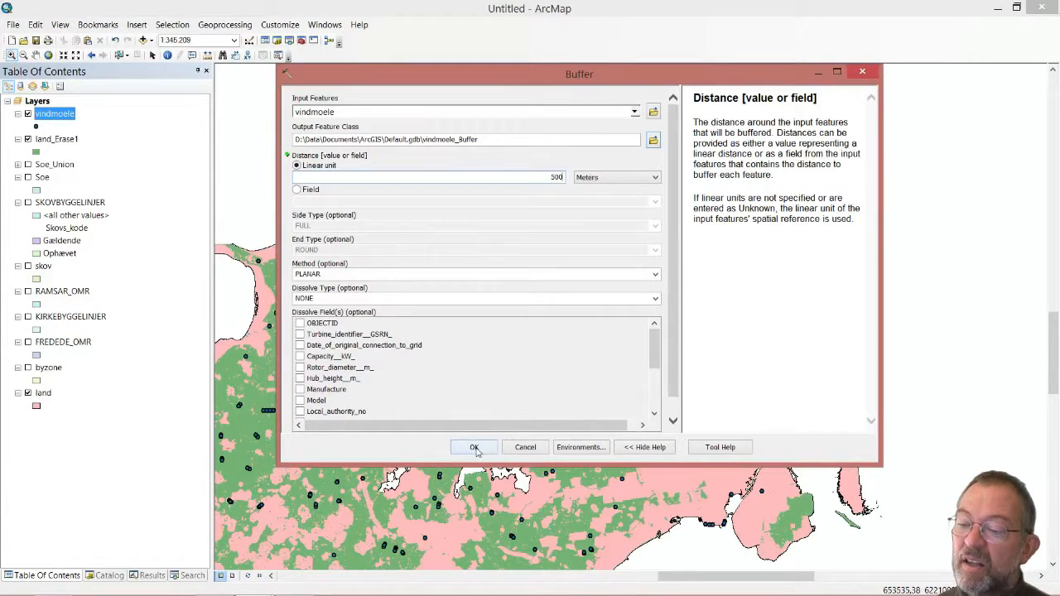
{"action": "left_click", "coordinate": [474, 448]}
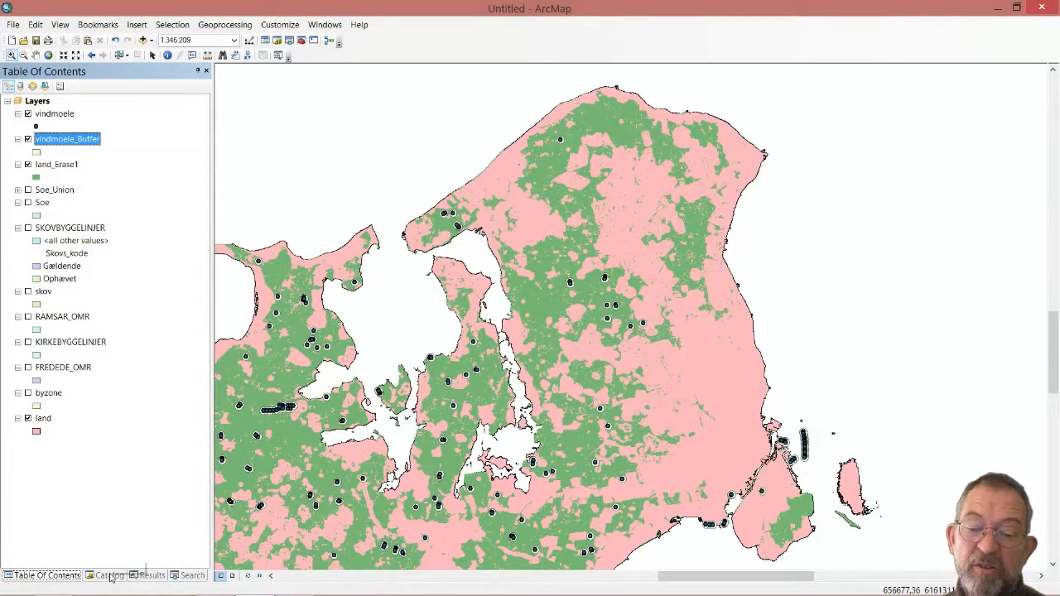
Run Intersect on vindmoele_Buffer and Soe_Union, outputting vindmoele_Buffer_Intersect in Default.gdb.
{"action": "left_click", "coordinate": [106, 575]}
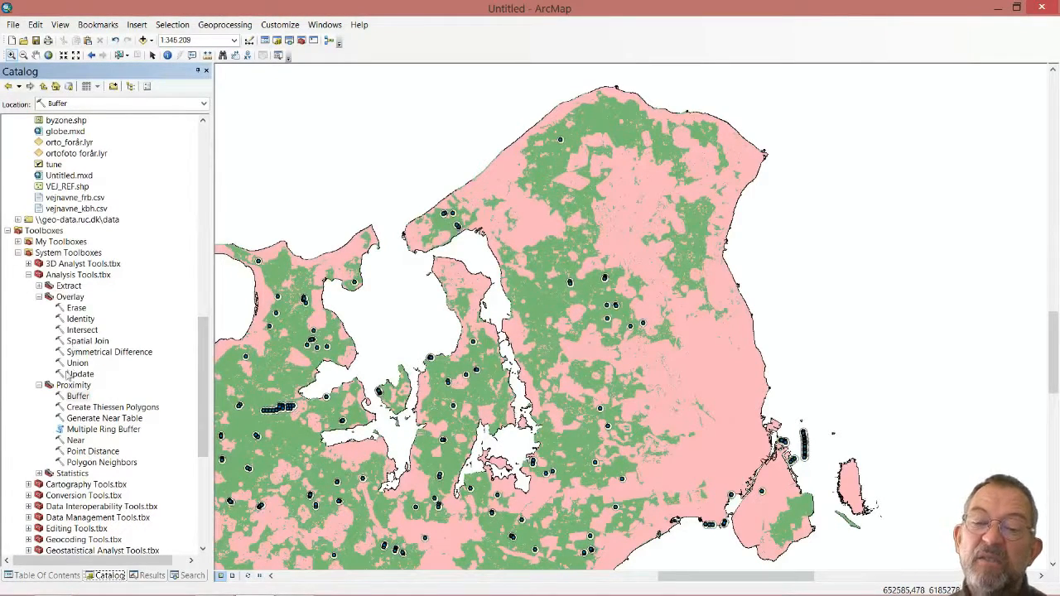
{"action": "double_click", "coordinate": [74, 331]}
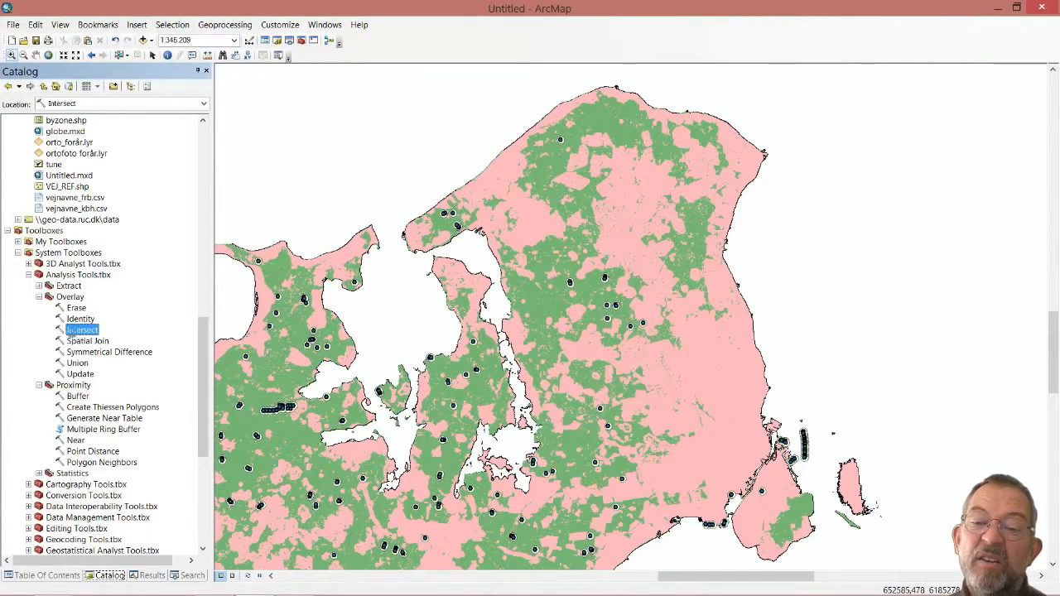
{"action": "left_click", "coordinate": [41, 576]}
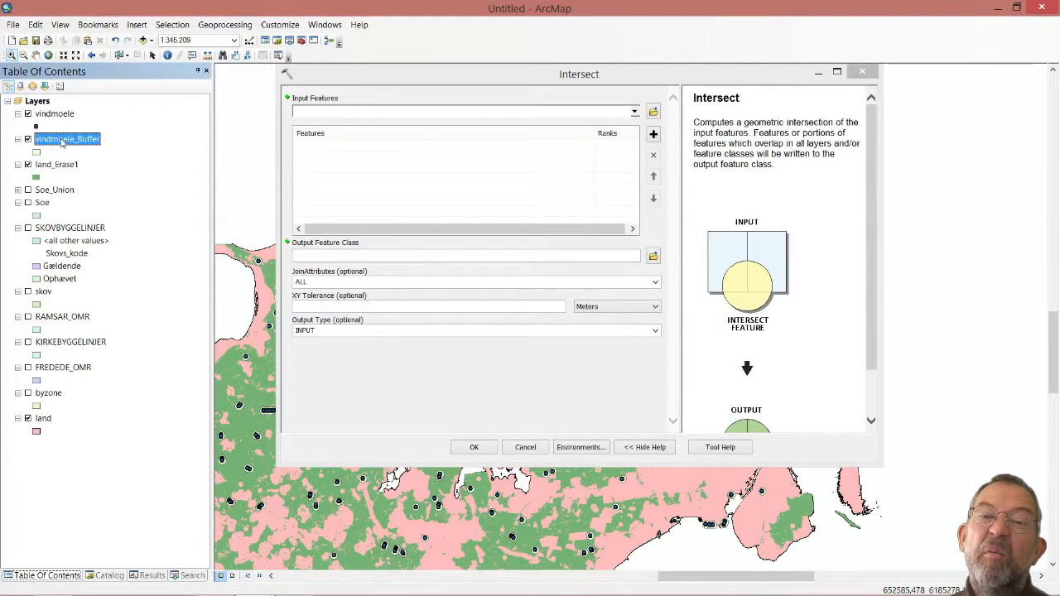
{"action": "left_click_drag", "start_coordinate": [62, 140], "coordinate": [324, 160]}
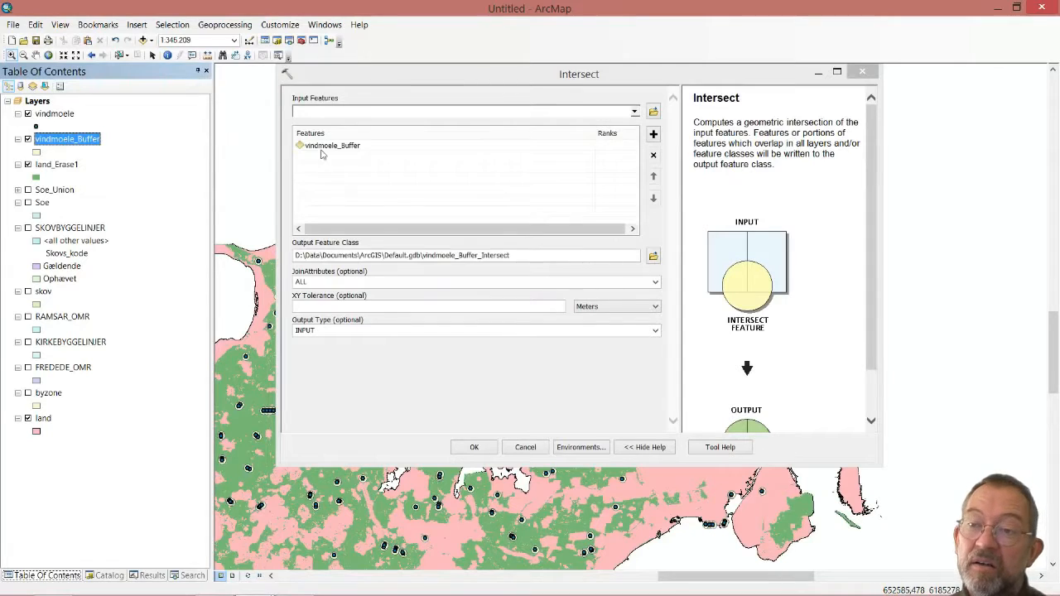
{"action": "left_click_drag", "start_coordinate": [55, 197], "coordinate": [393, 160]}
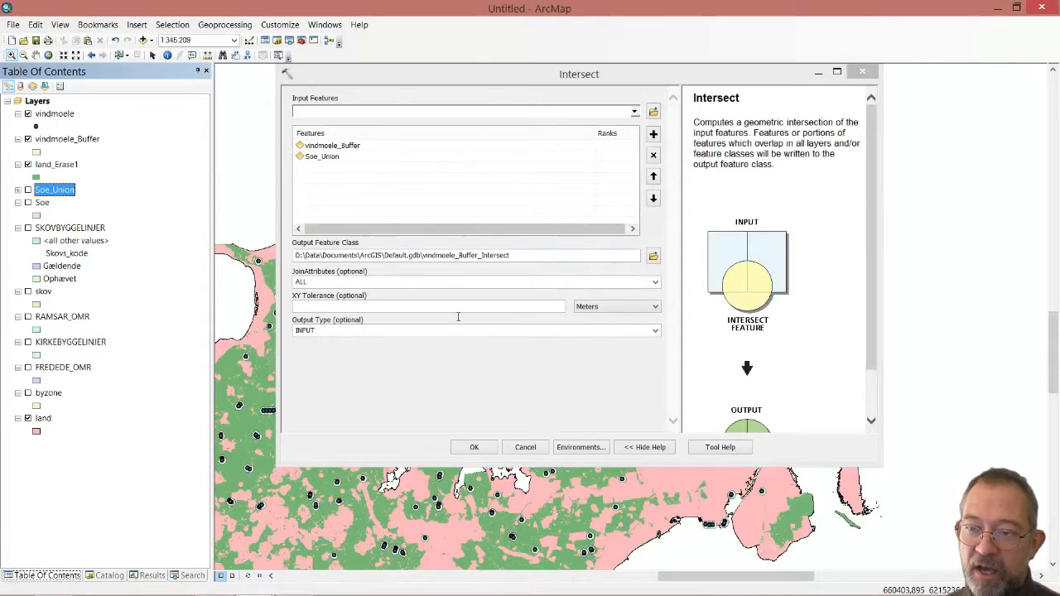
{"action": "left_click", "coordinate": [475, 447]}
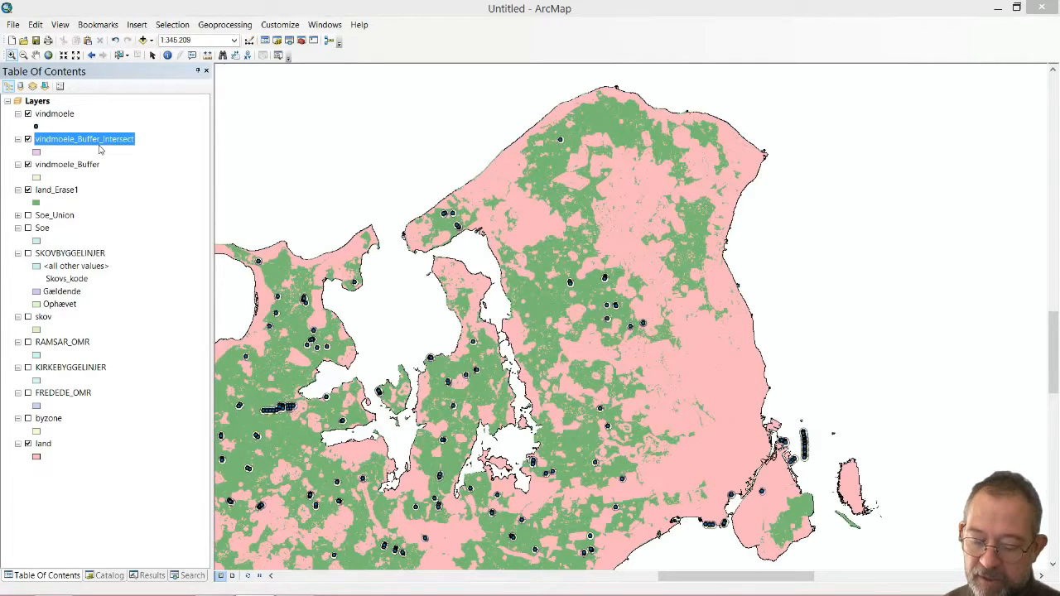
Examine the Rest_type and Shape_Area fields in the vindmoele_Buffer_Intersect attribute table, and close the table window.
{"action": "right_click", "coordinate": [99, 148]}
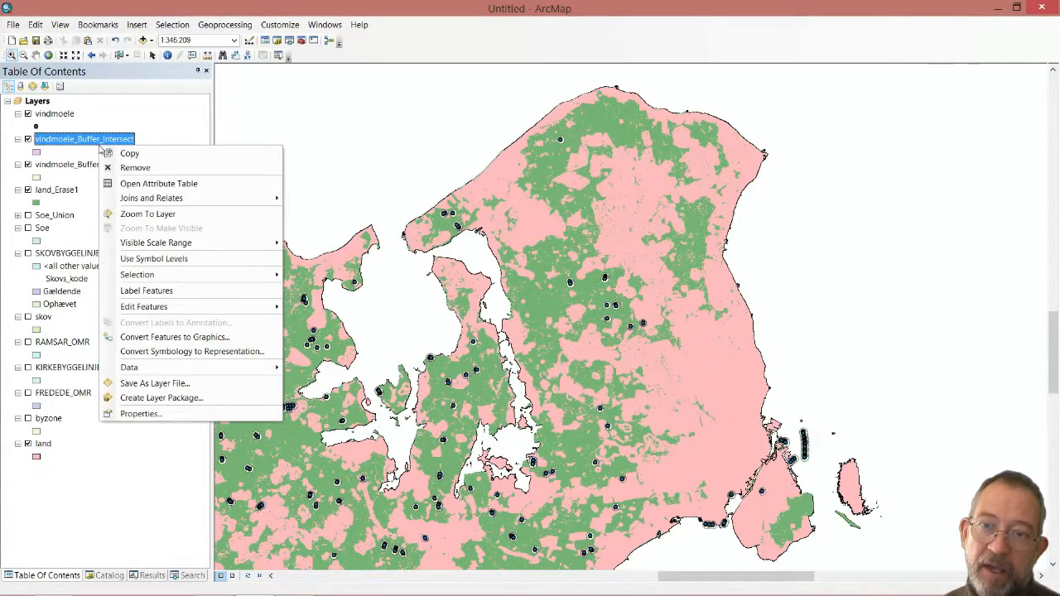
{"action": "left_click", "coordinate": [147, 184]}
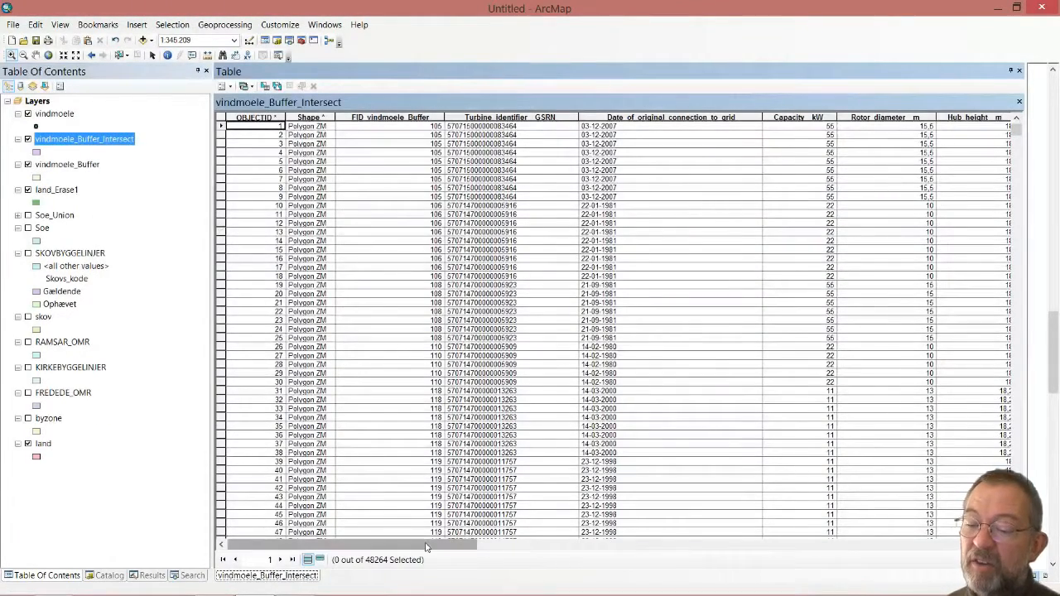
{"action": "left_click_drag", "start_coordinate": [426, 547], "coordinate": [947, 547]}
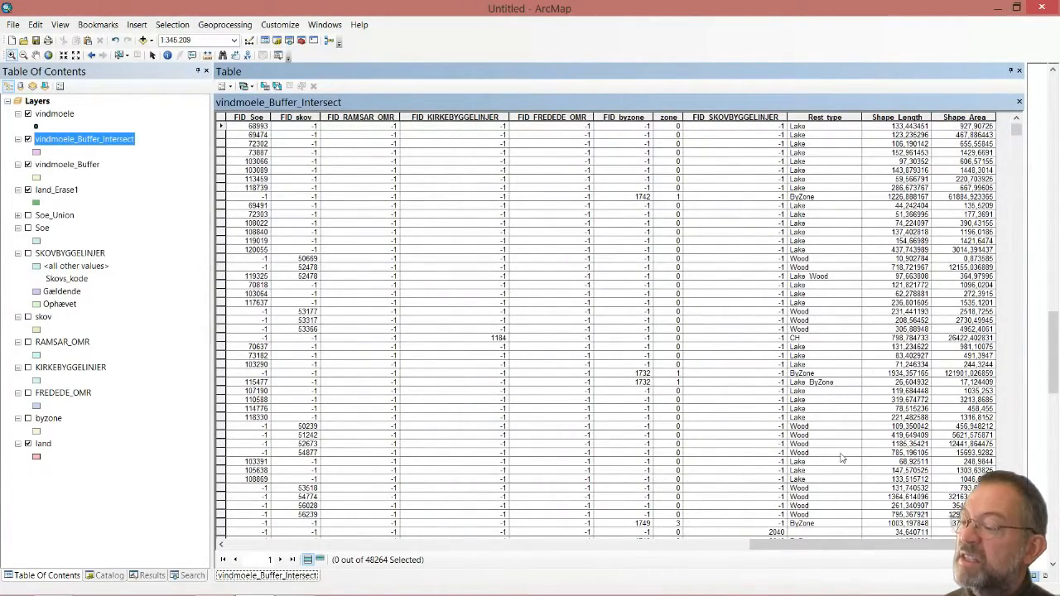
{"action": "left_click_drag", "start_coordinate": [1017, 132], "coordinate": [1016, 323]}
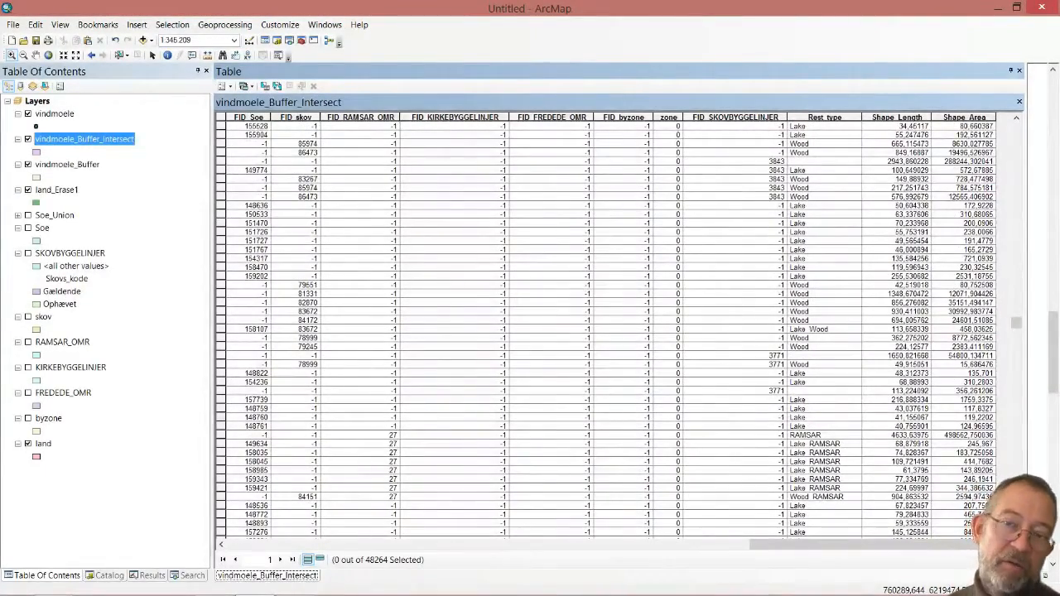
{"action": "left_click", "coordinate": [1020, 74]}
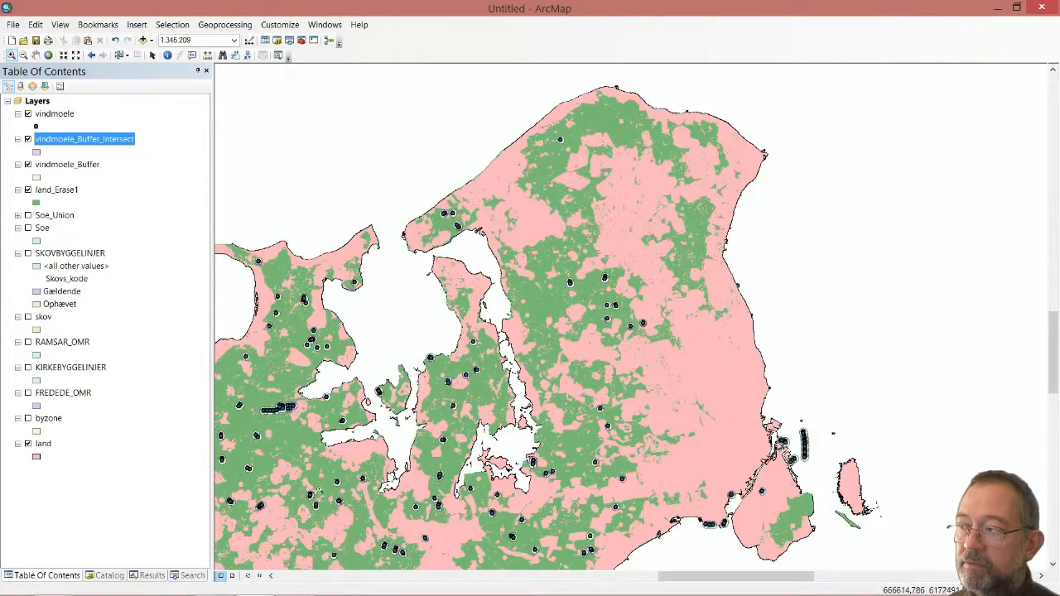
Start the Summary Statistics tool with vindmoele_Buffer_Intersect as the input table.
{"action": "left_click", "coordinate": [111, 576]}
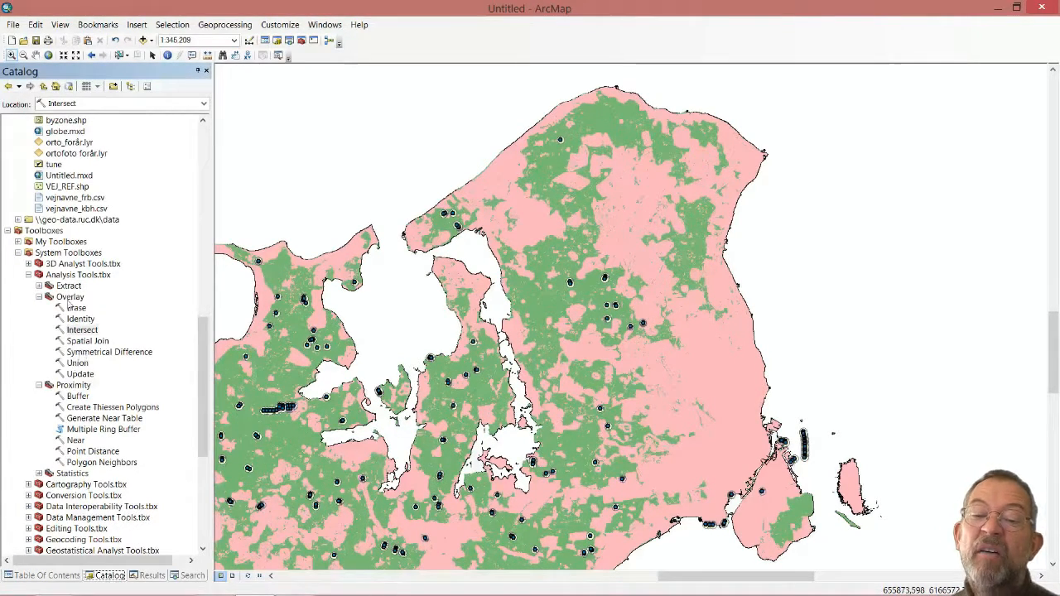
{"action": "left_click", "coordinate": [39, 474]}
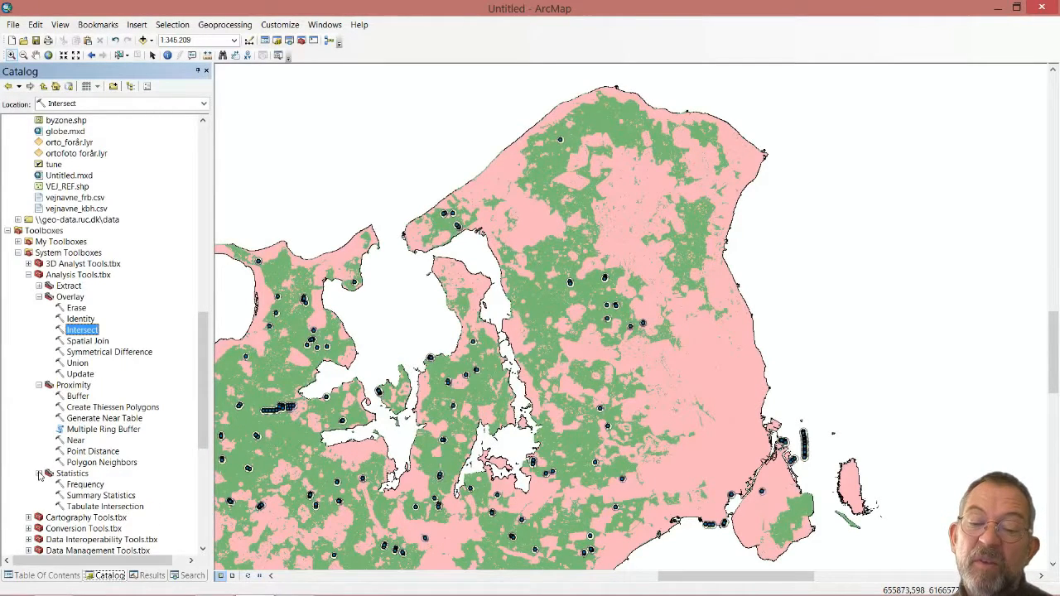
{"action": "double_click", "coordinate": [106, 497]}
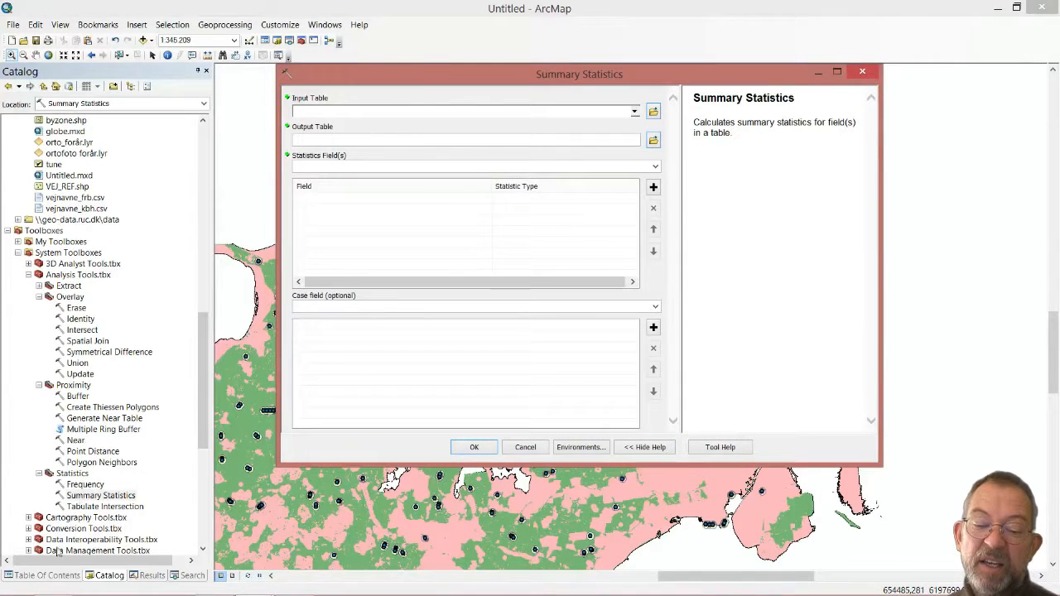
{"action": "left_click", "coordinate": [46, 575]}
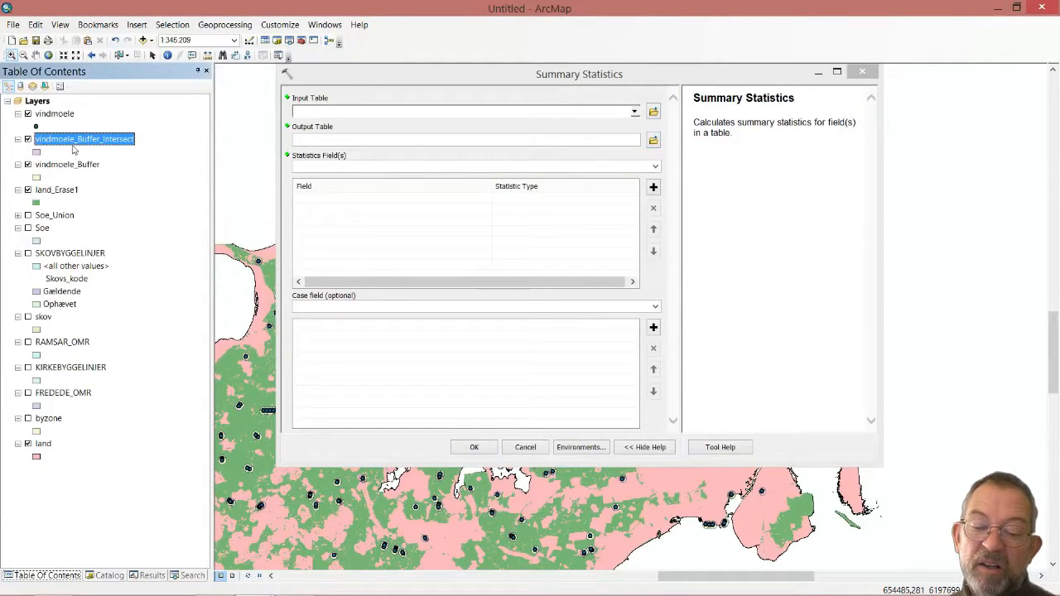
{"action": "left_click_drag", "start_coordinate": [73, 150], "coordinate": [355, 116]}
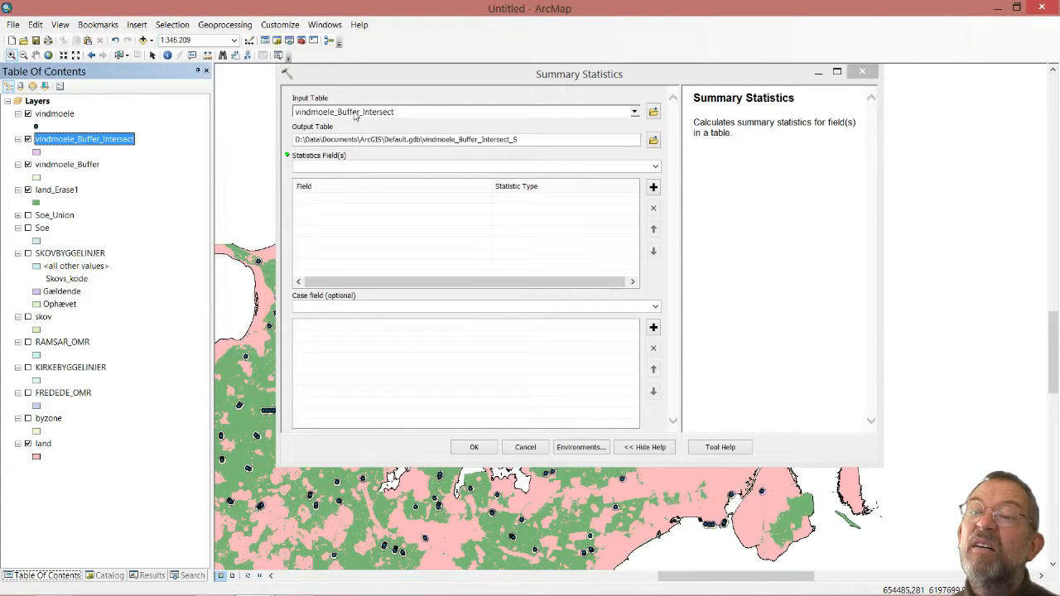
Add Shape_Area as the statistics field and Rest_type as the case field for the summary.
{"action": "left_click", "coordinate": [655, 166]}
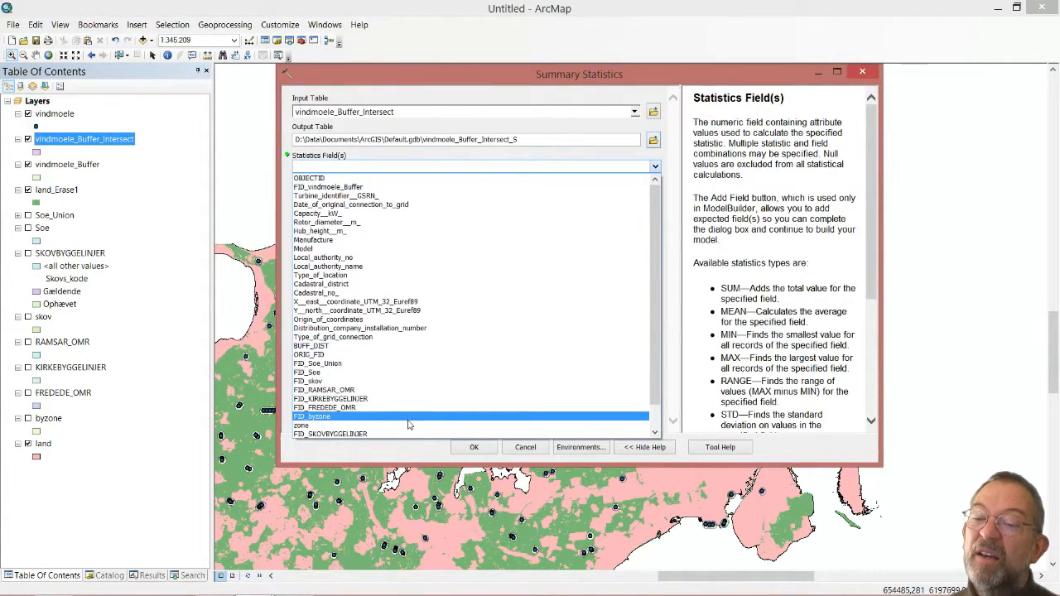
{"action": "scroll", "coordinate": [654, 348], "scroll_direction": "down", "scroll_amount": 3}
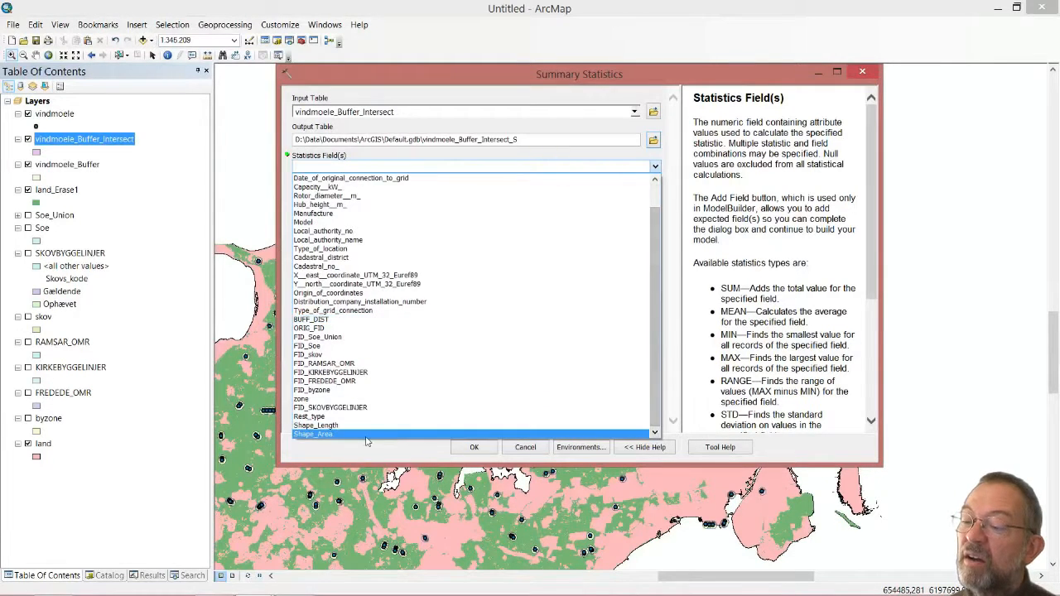
{"action": "left_click", "coordinate": [331, 430]}
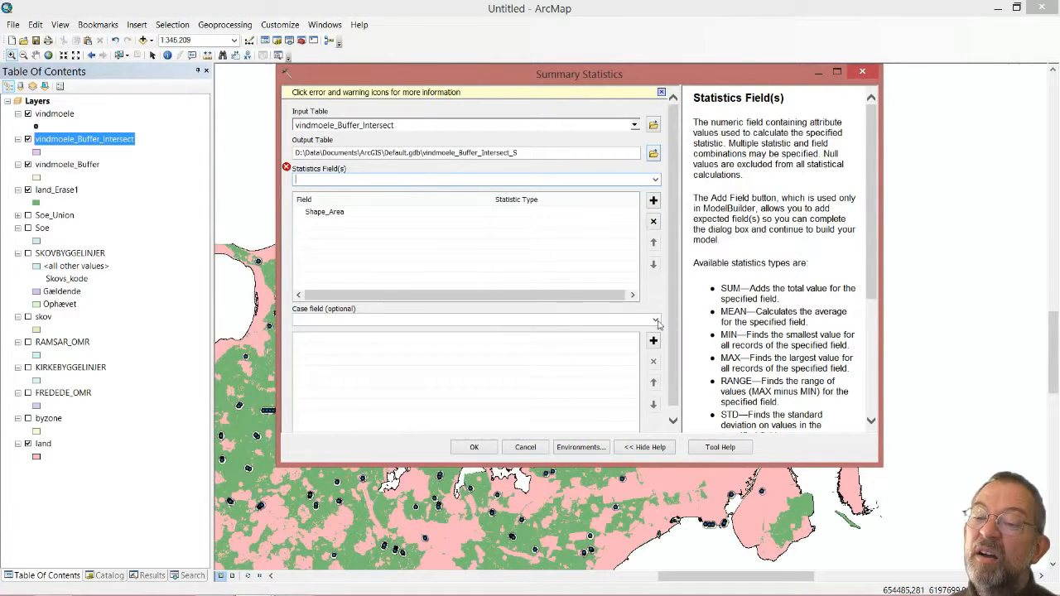
{"action": "left_click", "coordinate": [655, 320]}
{"action": "scroll", "coordinate": [660, 489], "scroll_direction": "down", "scroll_amount": 3}
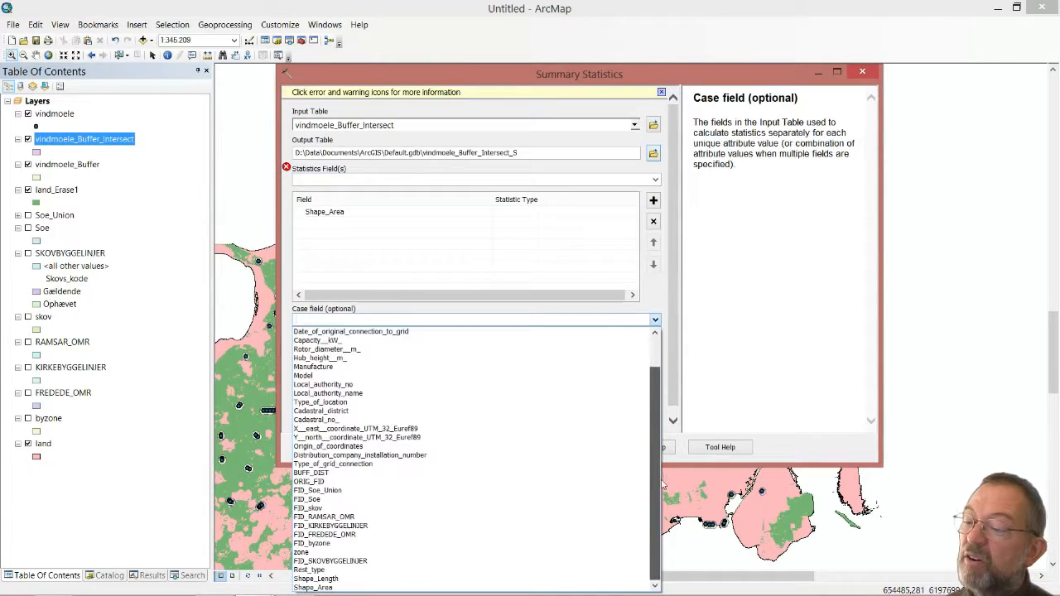
{"action": "left_click", "coordinate": [422, 570]}
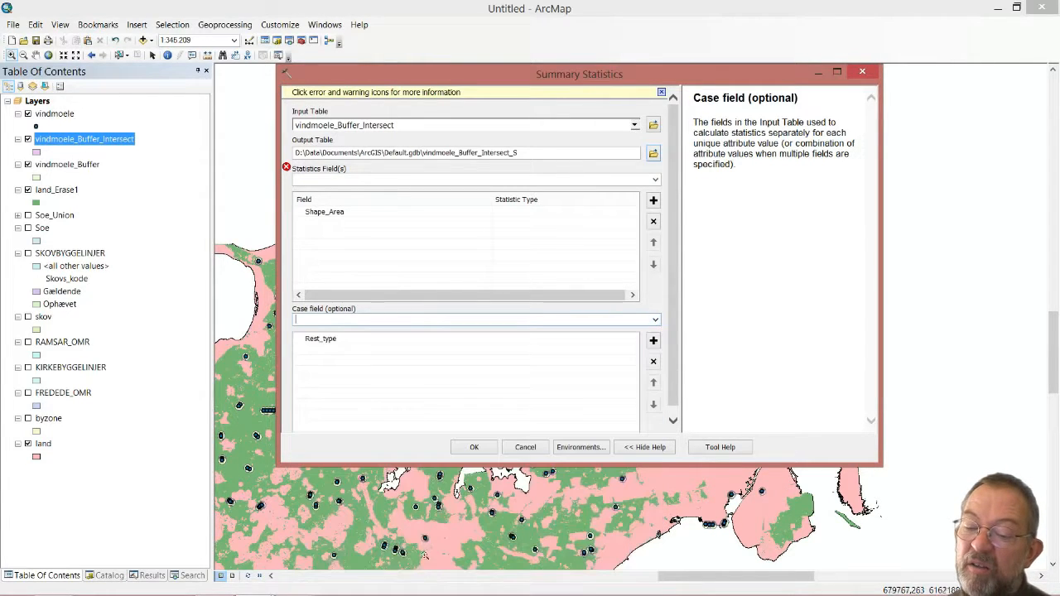
Set the Shape_Area statistic type to SUM and run Summary Statistics, outputting vindmoele_Buffer_Intersect_S in Default.gdb.
{"action": "left_click", "coordinate": [474, 448]}
{"action": "left_click", "coordinate": [651, 355]}
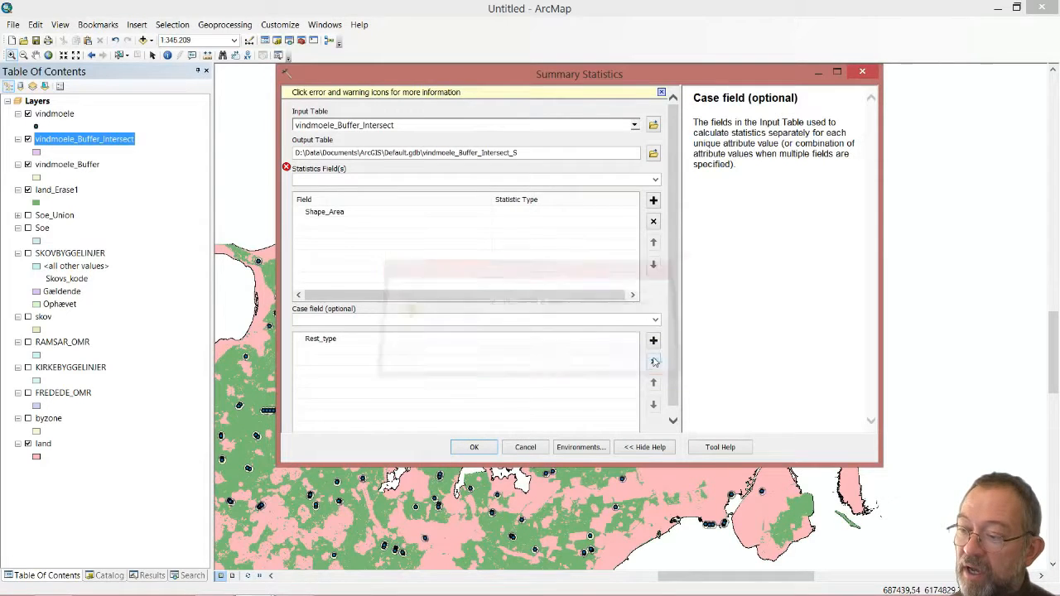
{"action": "left_click", "coordinate": [609, 210]}
{"action": "left_click", "coordinate": [604, 214]}
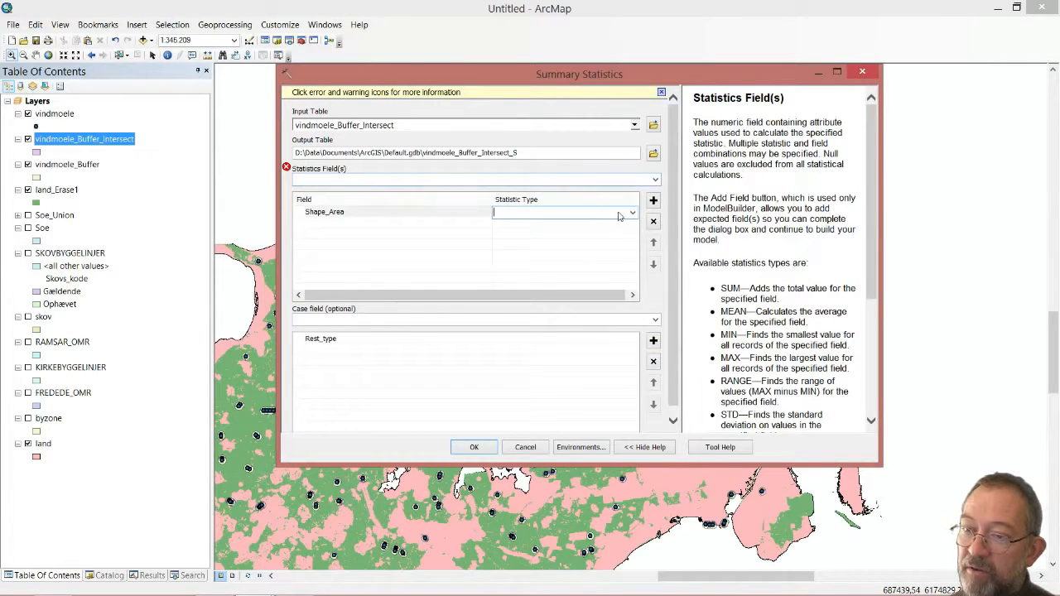
{"action": "left_click", "coordinate": [633, 213]}
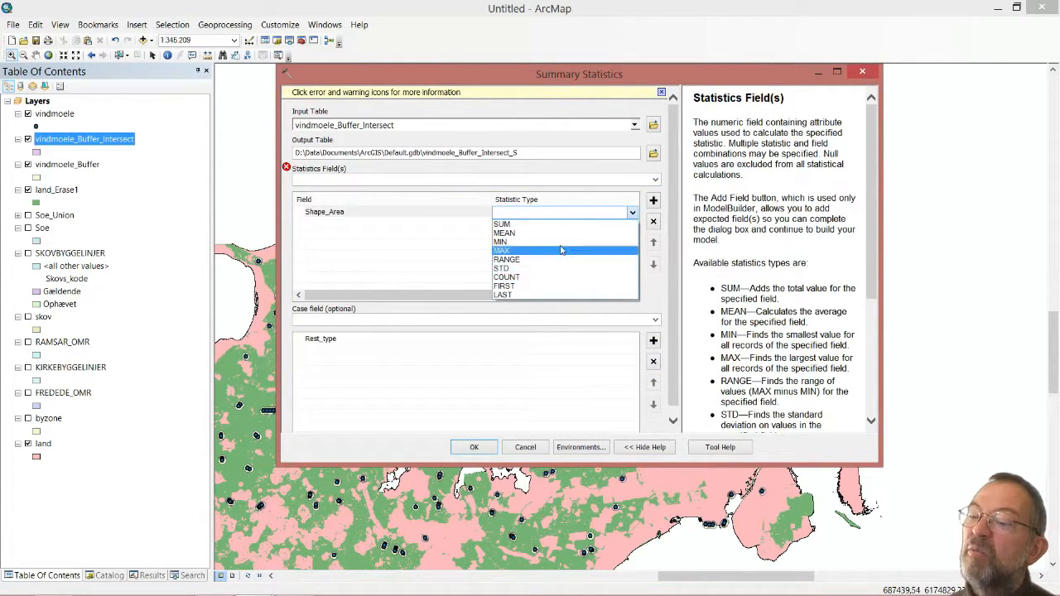
{"action": "left_click", "coordinate": [538, 224]}
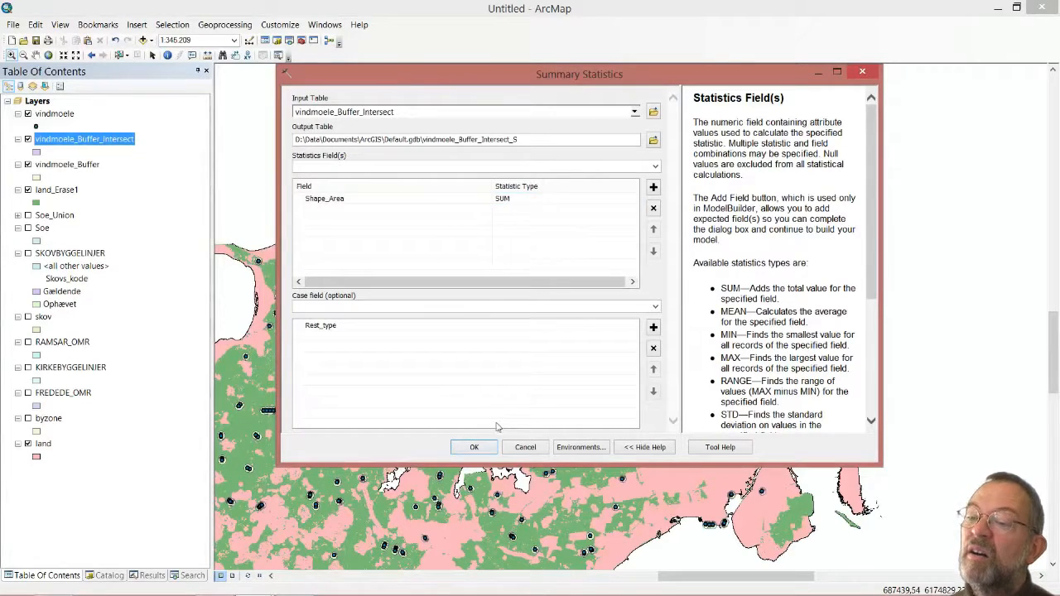
{"action": "left_click", "coordinate": [474, 447]}
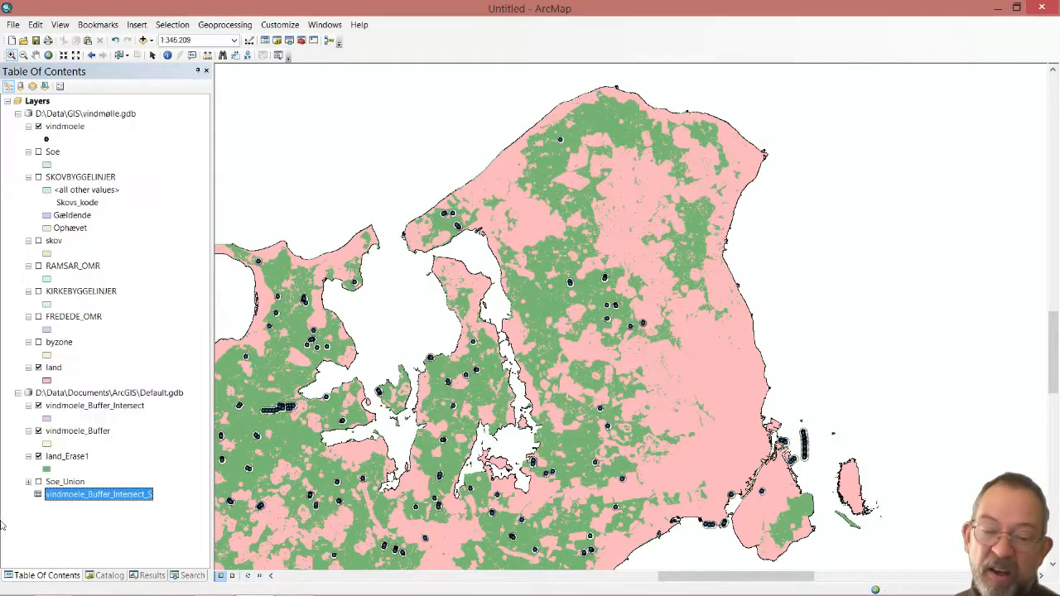
Open the vindmoele_Buffer_Intersect_S table and sort it by SUM_Shape_Area in descending order.
{"action": "right_click", "coordinate": [92, 501]}
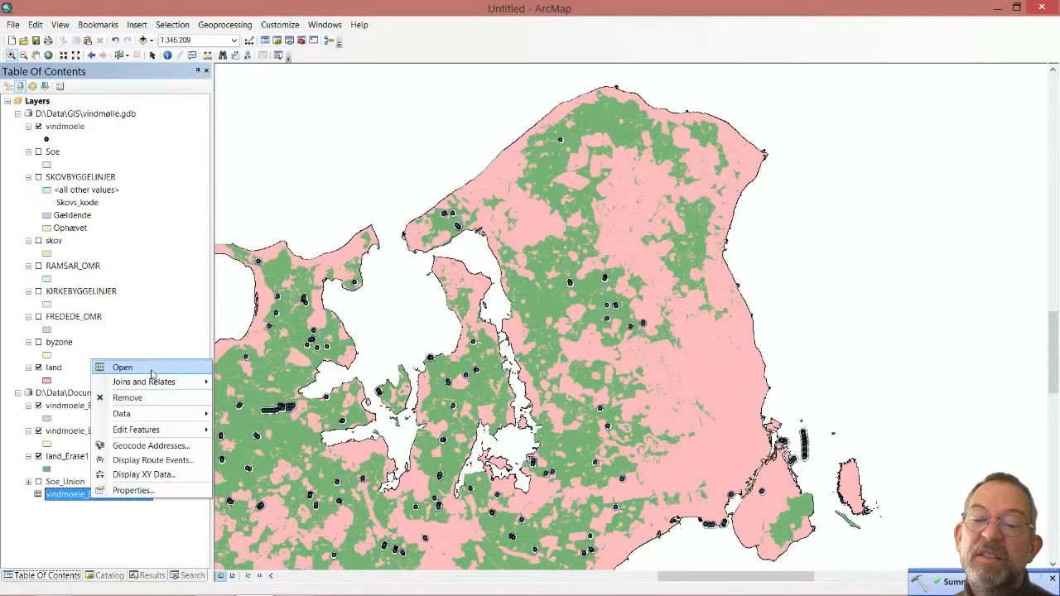
{"action": "left_click", "coordinate": [148, 369]}
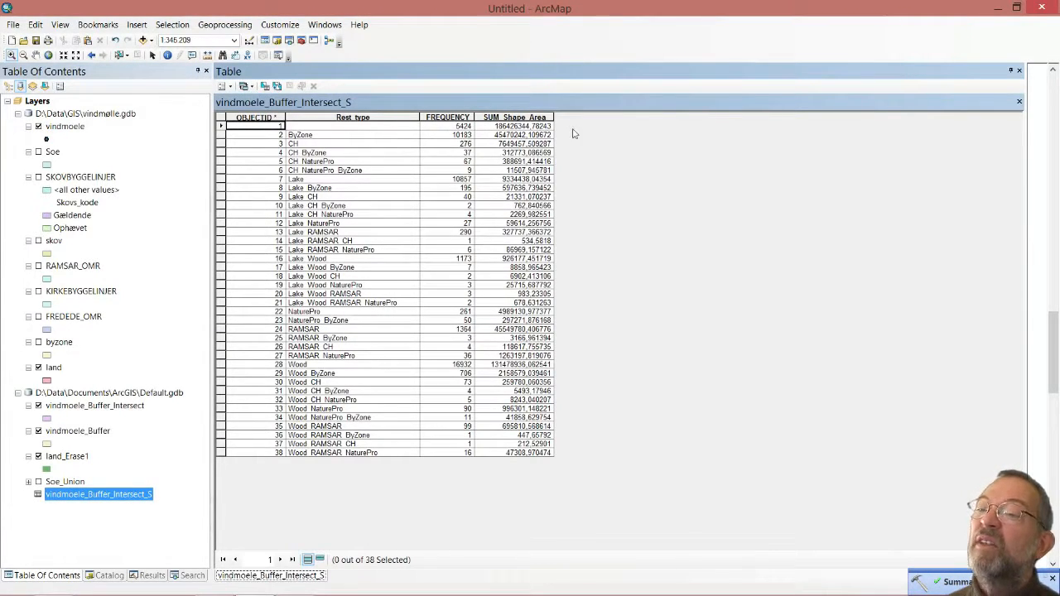
{"action": "left_click", "coordinate": [526, 117]}
{"action": "right_click", "coordinate": [527, 117]}
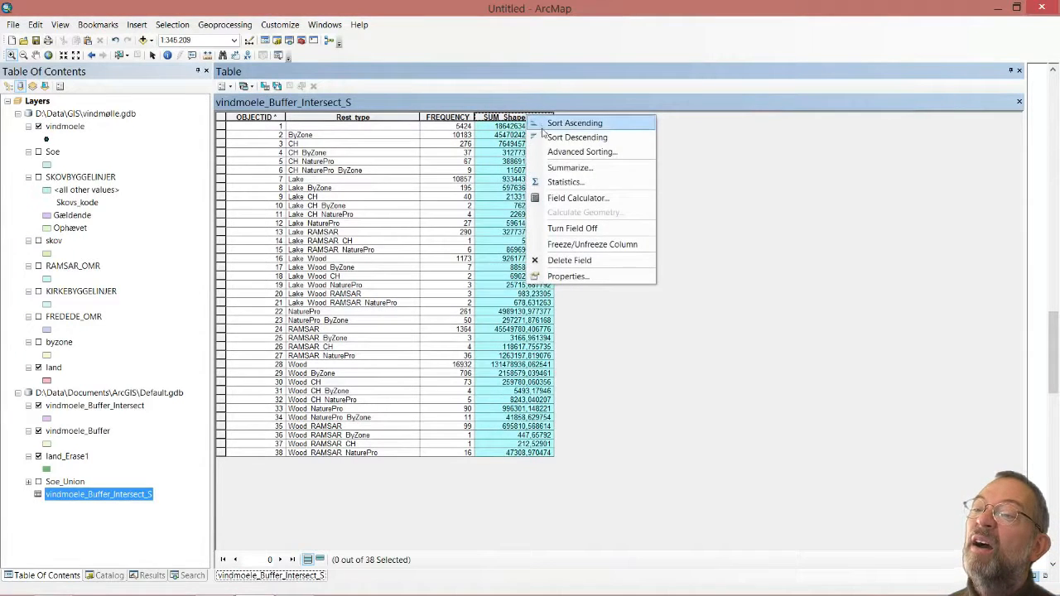
{"action": "left_click", "coordinate": [539, 125]}
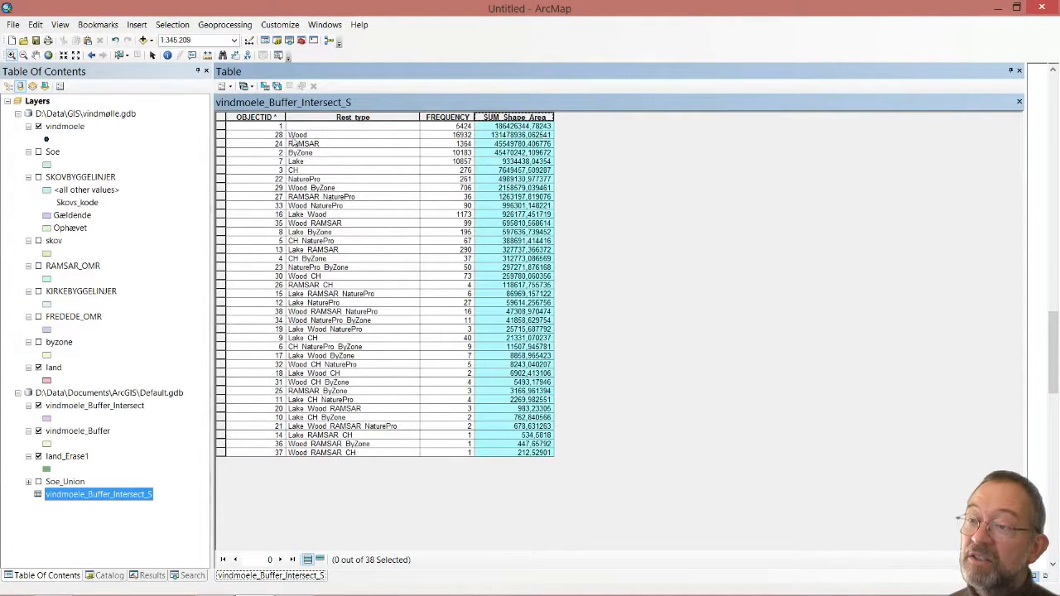
Examine the records at the start of the sorted summary table, highlighting the blank, Wood, RAMSAR and ByZone restriction types one by one.
{"action": "left_click", "coordinate": [221, 126]}
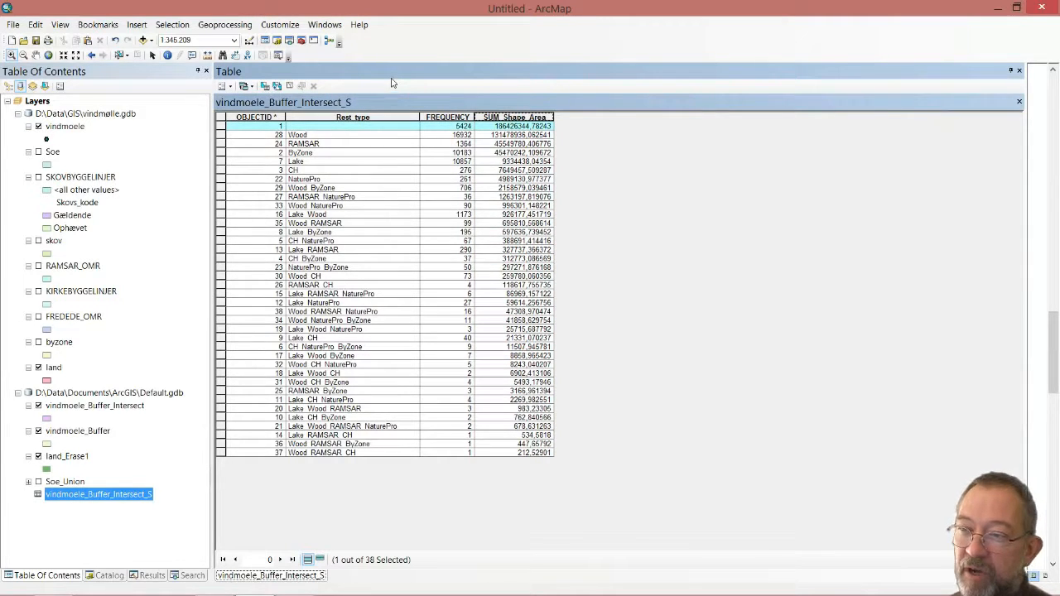
{"action": "left_click_drag", "start_coordinate": [393, 83], "coordinate": [382, 203]}
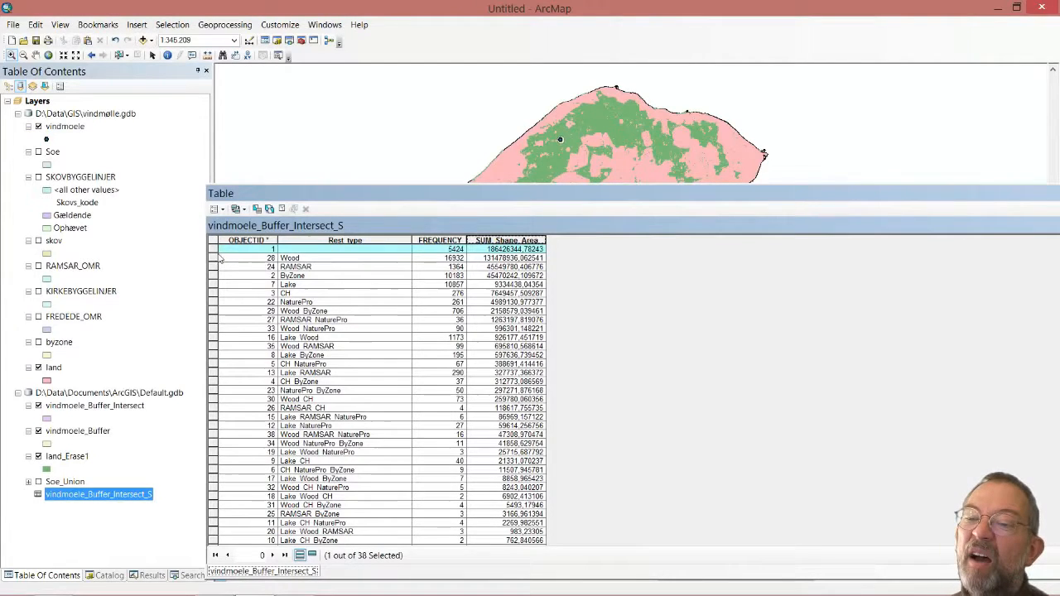
{"action": "left_click", "coordinate": [214, 259]}
{"action": "left_click", "coordinate": [214, 269]}
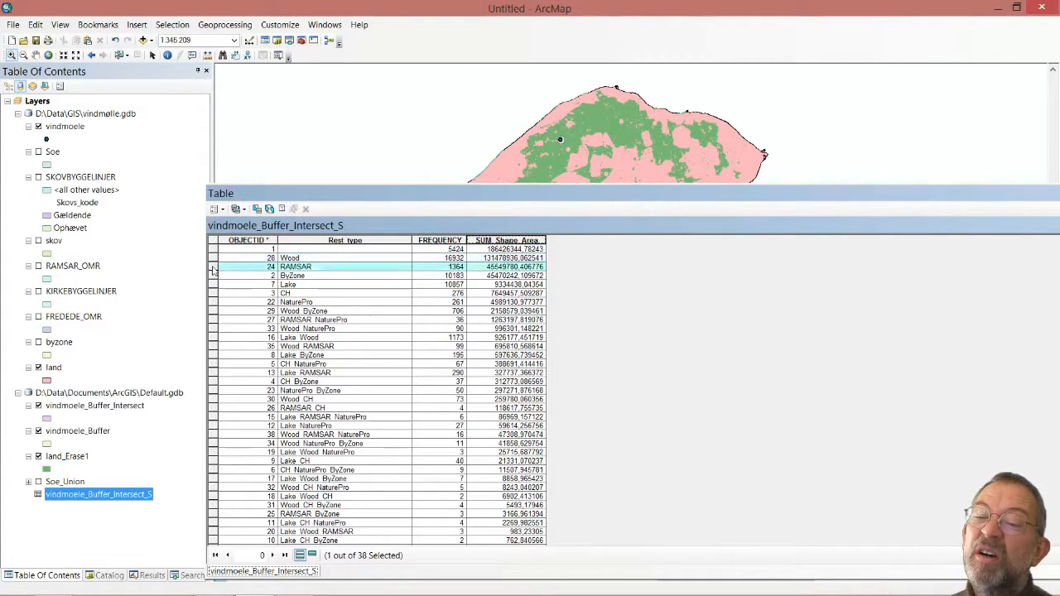
{"action": "left_click", "coordinate": [214, 277]}
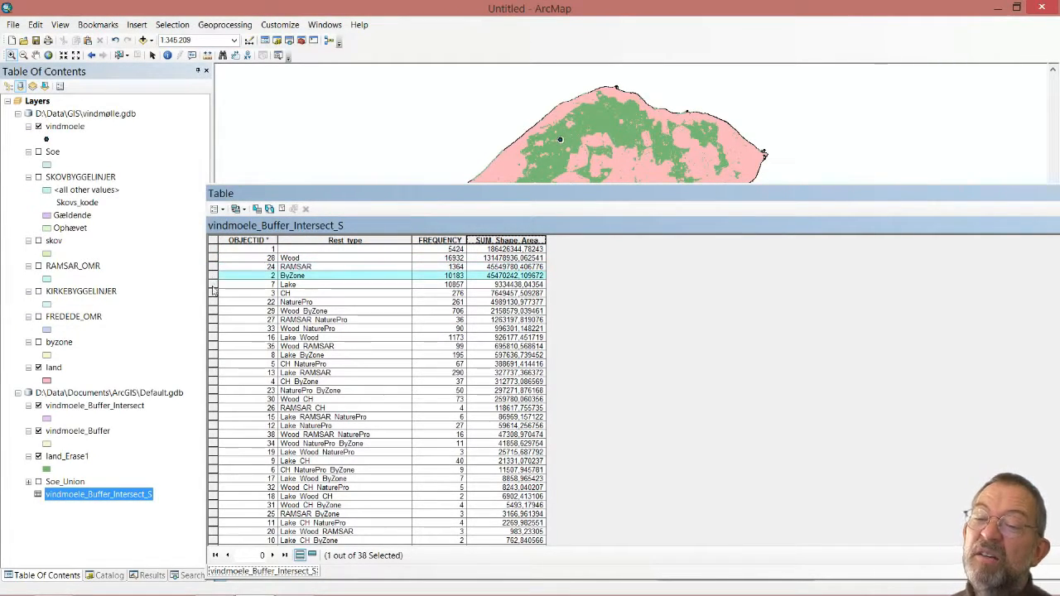
{"action": "left_click", "coordinate": [224, 294]}
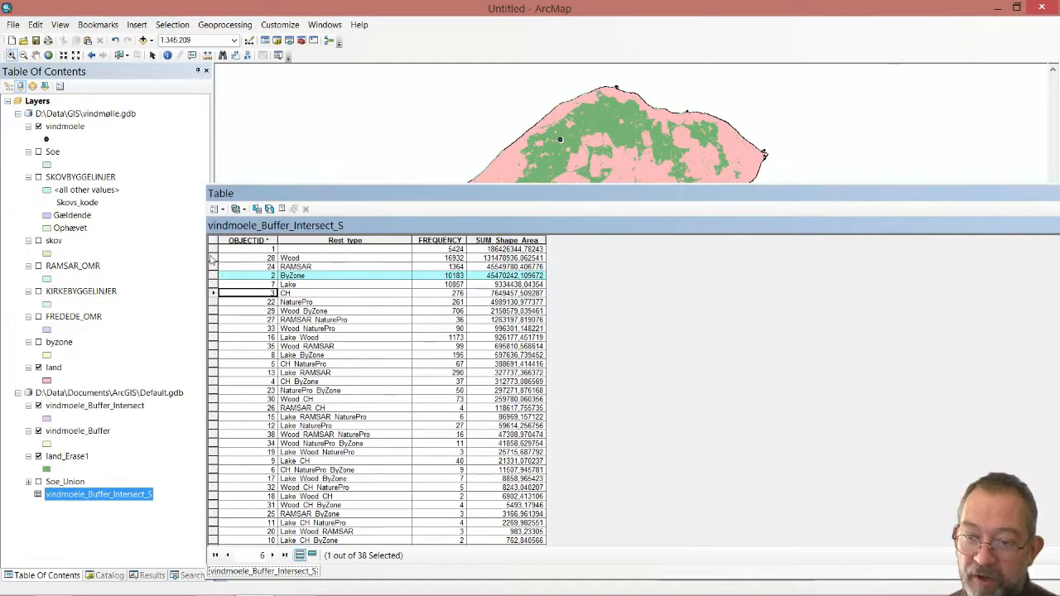
{"action": "left_click", "coordinate": [213, 259]}
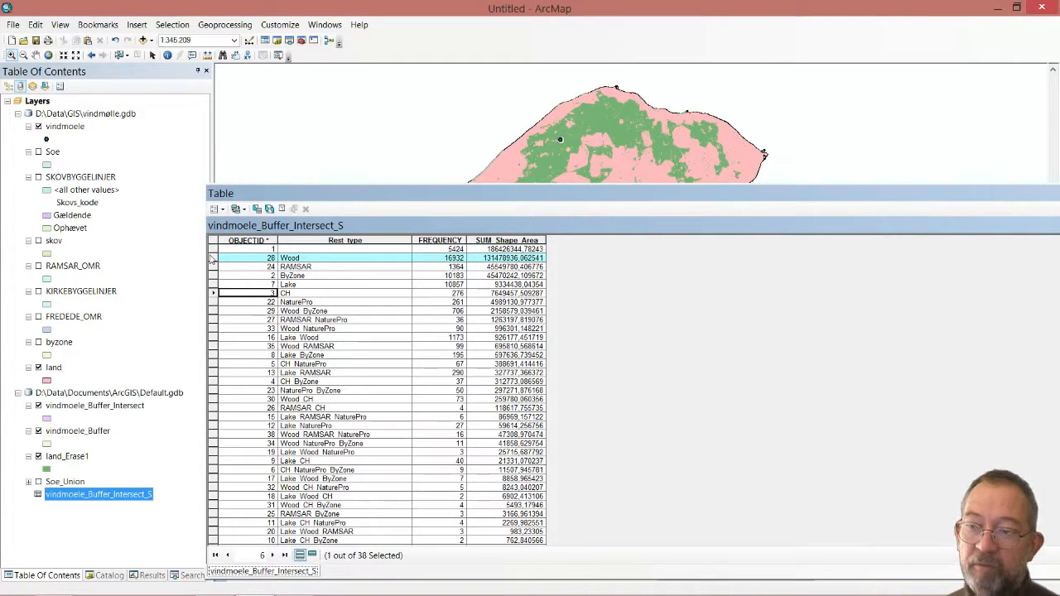